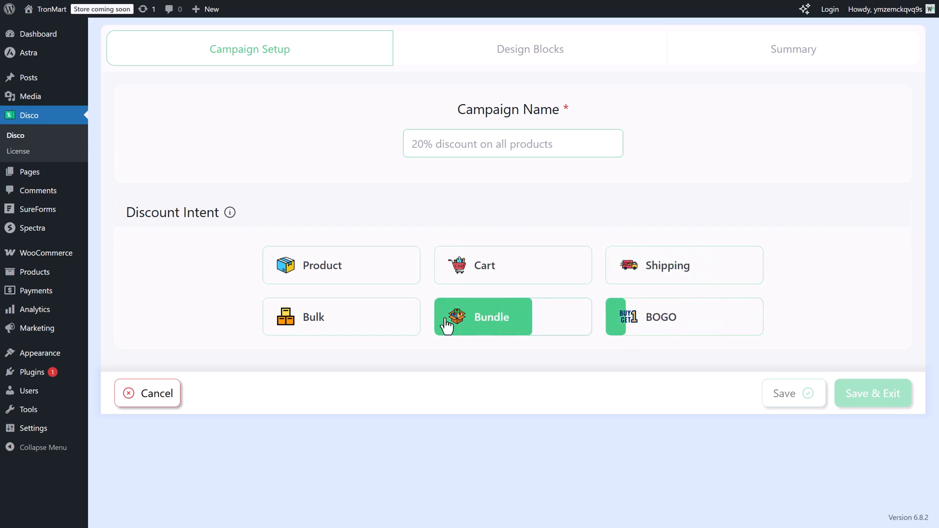
Choose the Cart discount intent, add a condition and browse its available filters through the Cart group.
click(489, 279)
scroll(489, 277, down, 8)
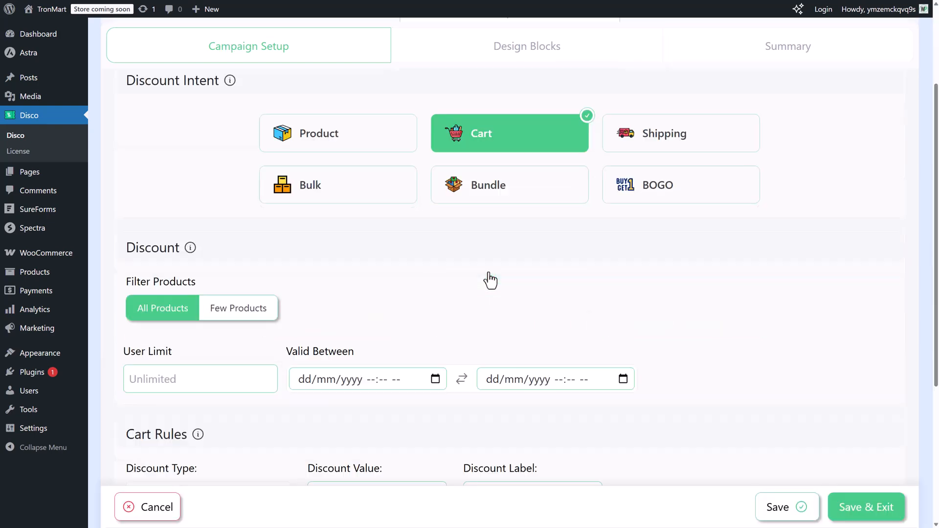
click(281, 270)
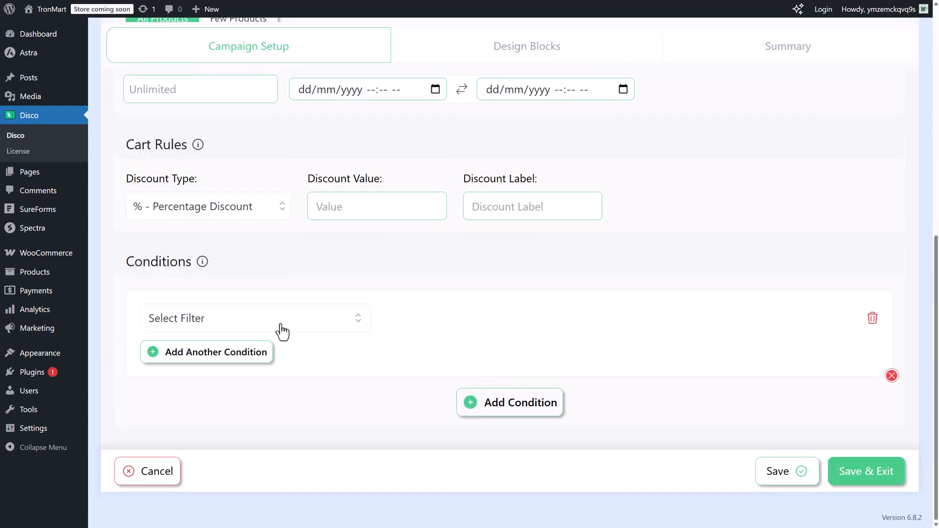
click(282, 326)
drag(360, 352, 365, 459)
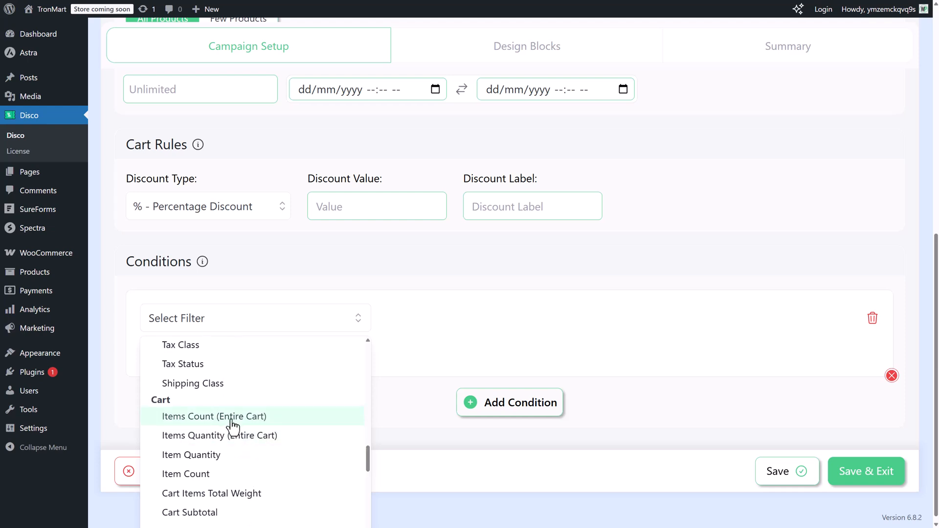
scroll(296, 489, down, 1)
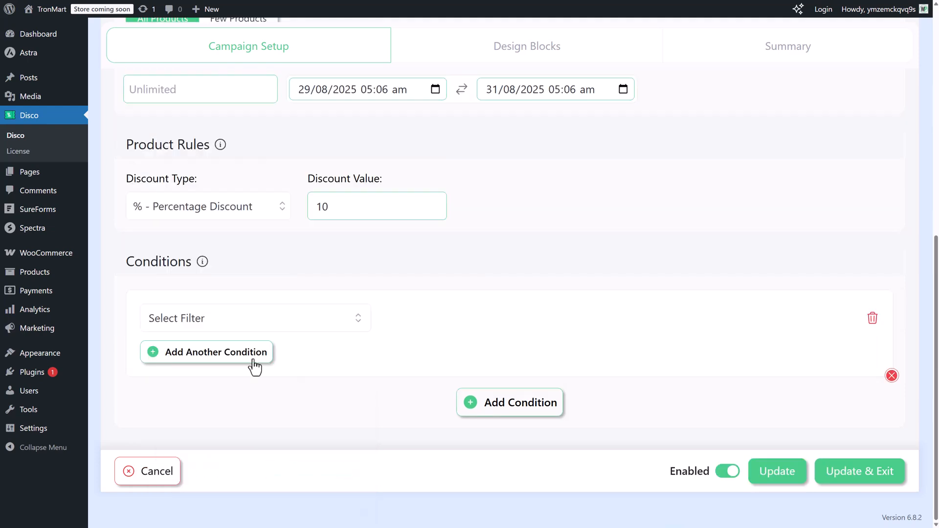
Set the condition to Categories In List "18 - Gadgets" and save the campaign.
click(247, 320)
click(182, 479)
click(641, 318)
text(Gadg)
click(675, 359)
click(859, 471)
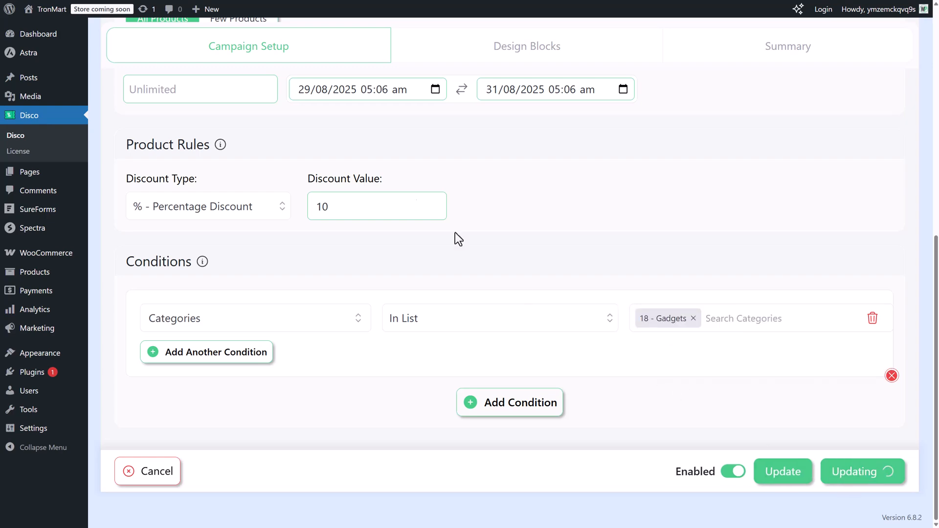
Start a BOGO discount campaign using the Buy X Get X type.
click(391, 318)
click(639, 184)
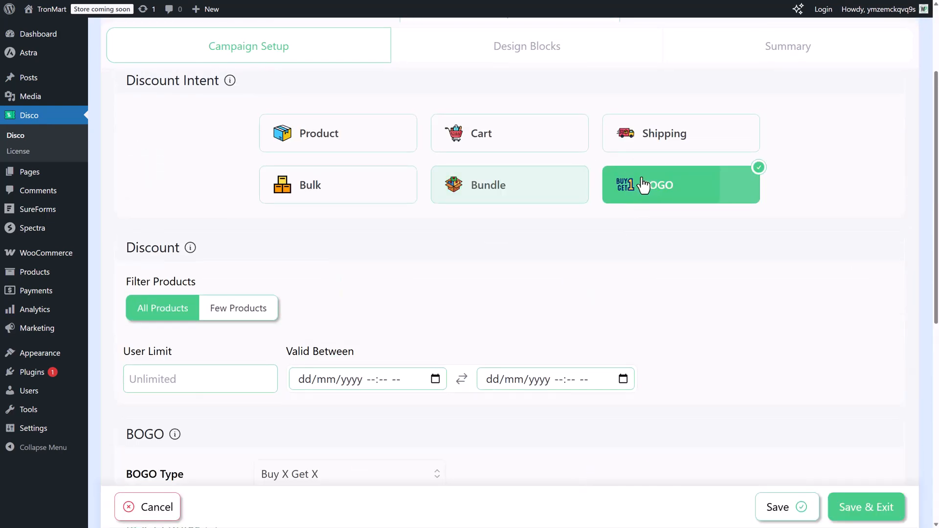
scroll(465, 292, down, 5)
click(372, 197)
Set the BOGO rule to Free Items with a minimum quantity of 1 and a get quantity of 6.
click(560, 350)
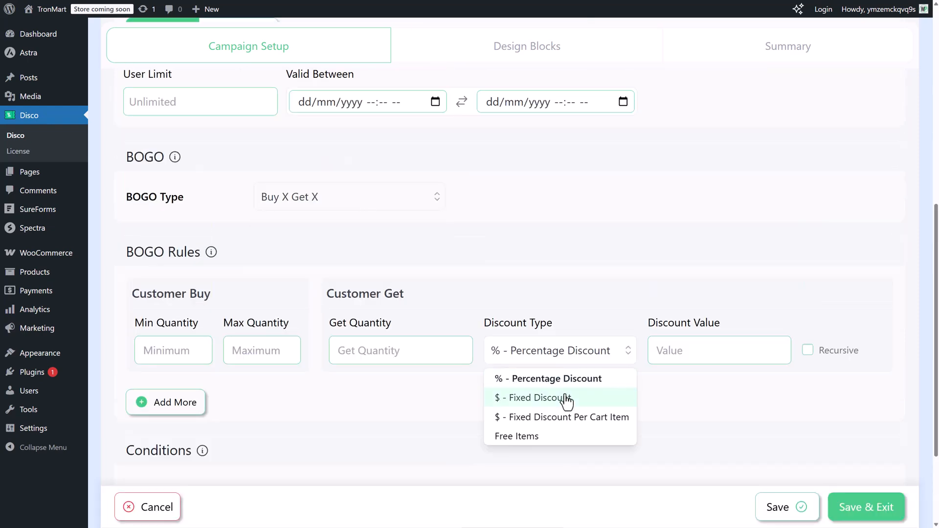
click(570, 436)
click(189, 350)
text(1)
click(361, 350)
text(6)
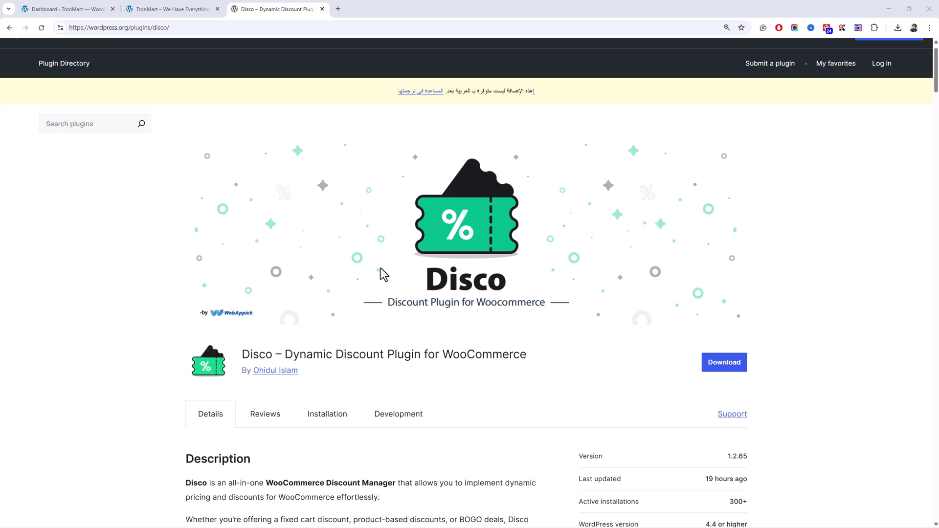
Review the Disco plugin's directory page and examine the product sections on the TronMart storefront.
scroll(369, 260, down, 3)
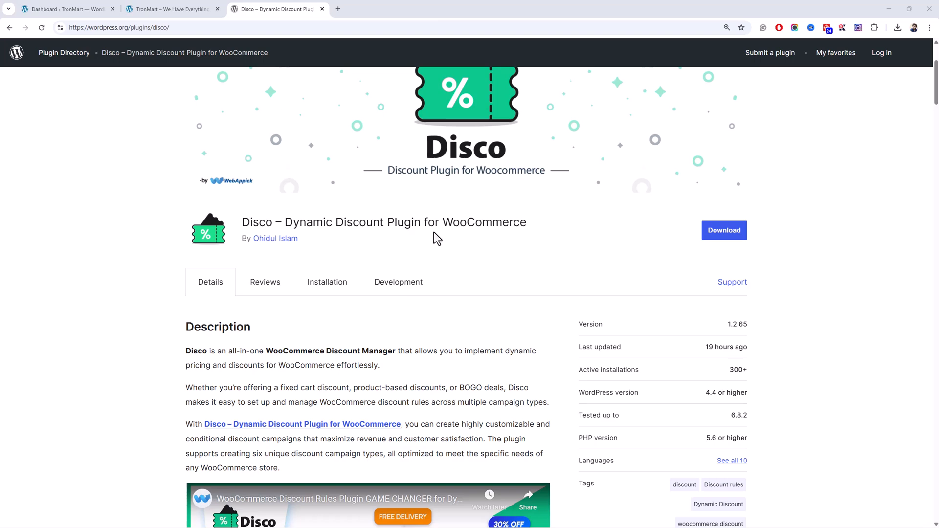
click(184, 3)
scroll(635, 204, down, 20)
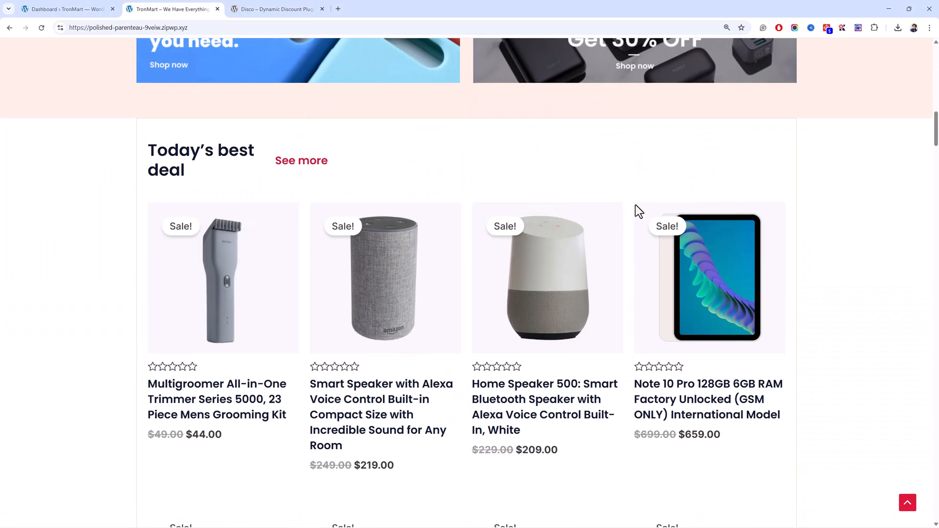
scroll(635, 205, down, 20)
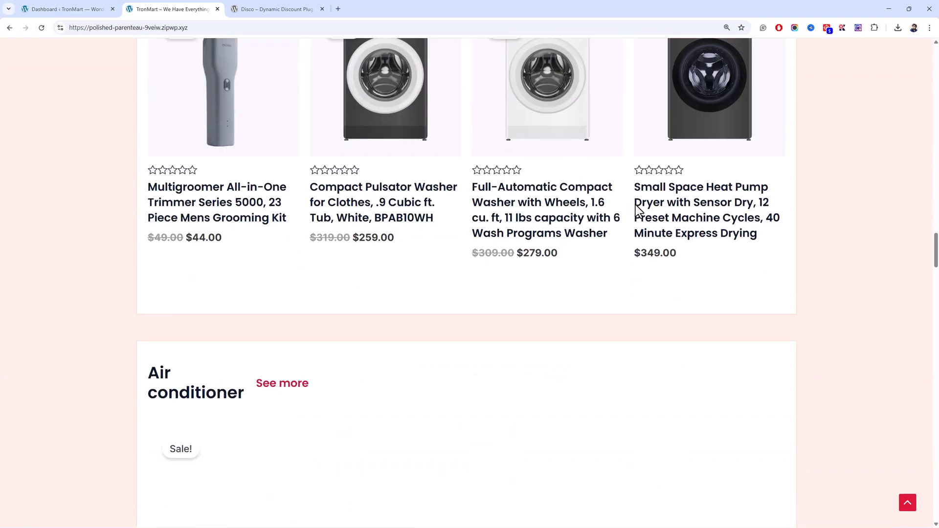
scroll(636, 213, down, 13)
scroll(636, 213, up, 20)
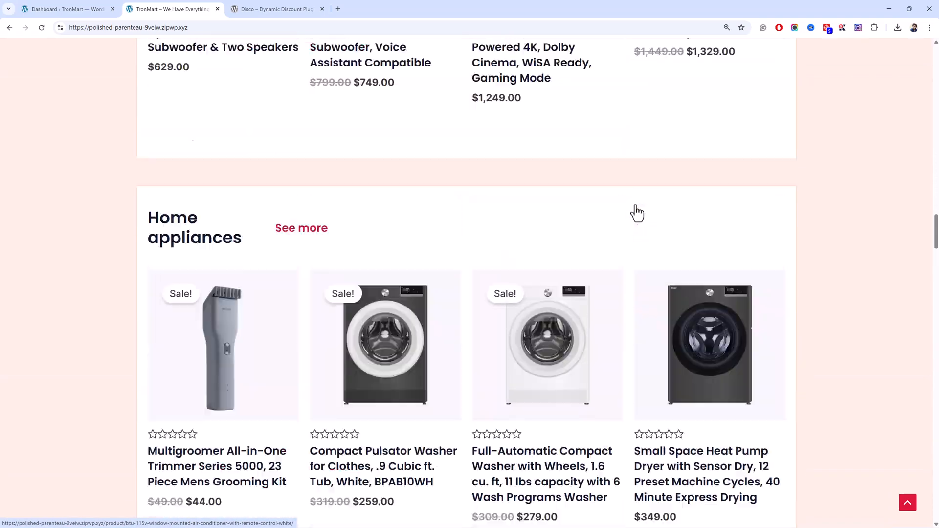
scroll(636, 204, up, 20)
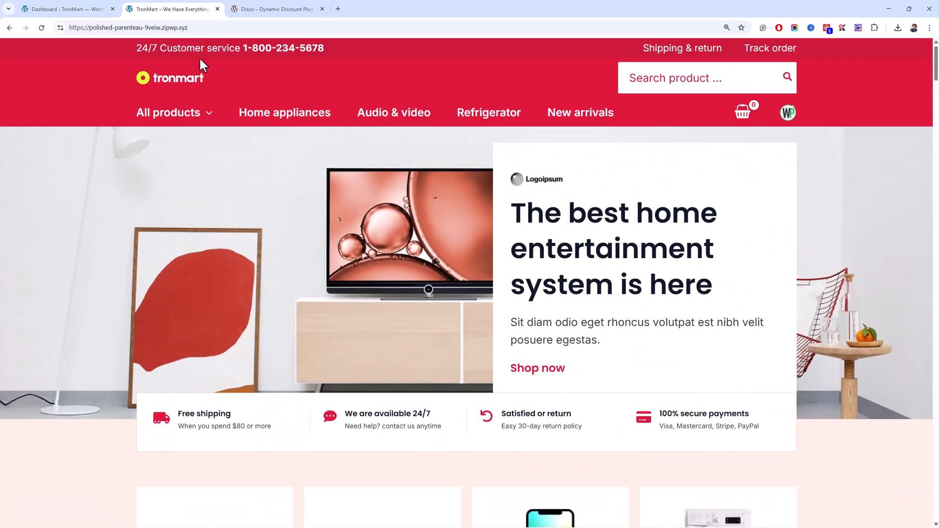
Find the "Disco – Dynamic Discount Plugin for WooCommerce" in the WordPress admin, install it and activate it.
click(95, 9)
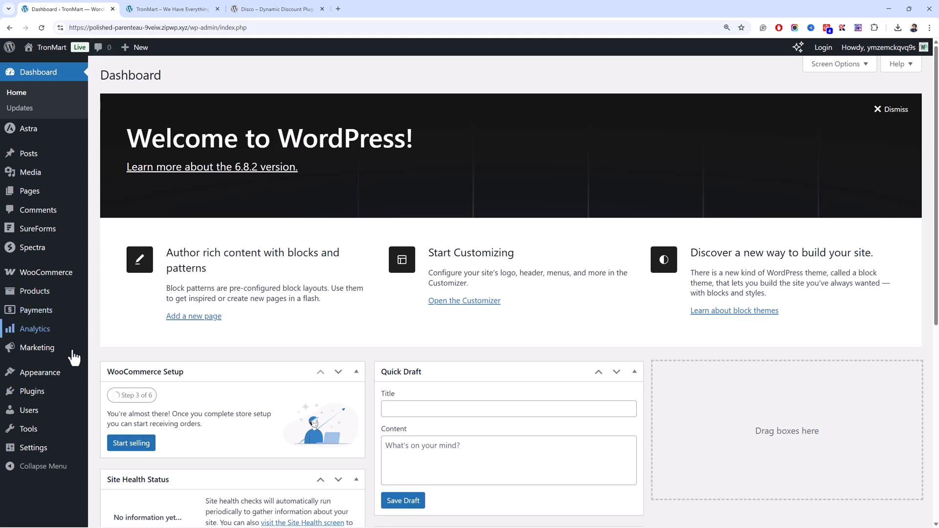
click(115, 405)
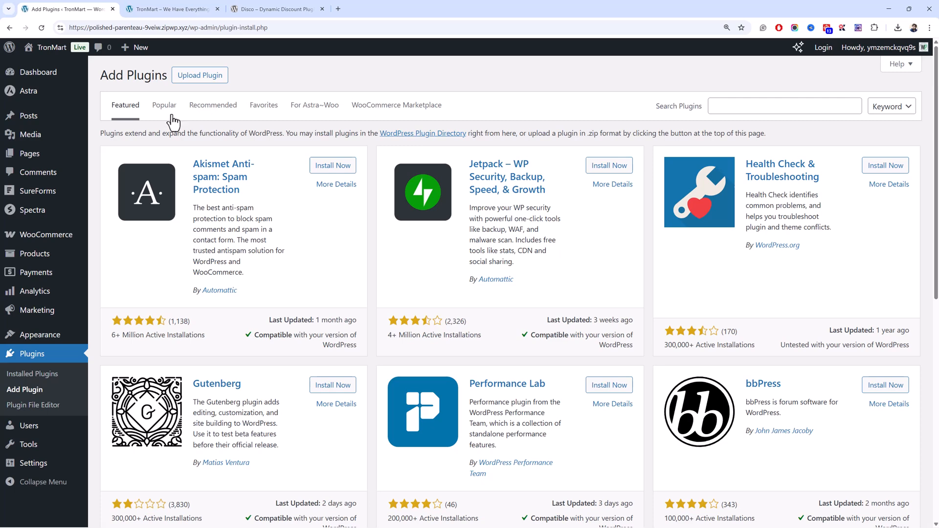
click(737, 105)
text(disco)
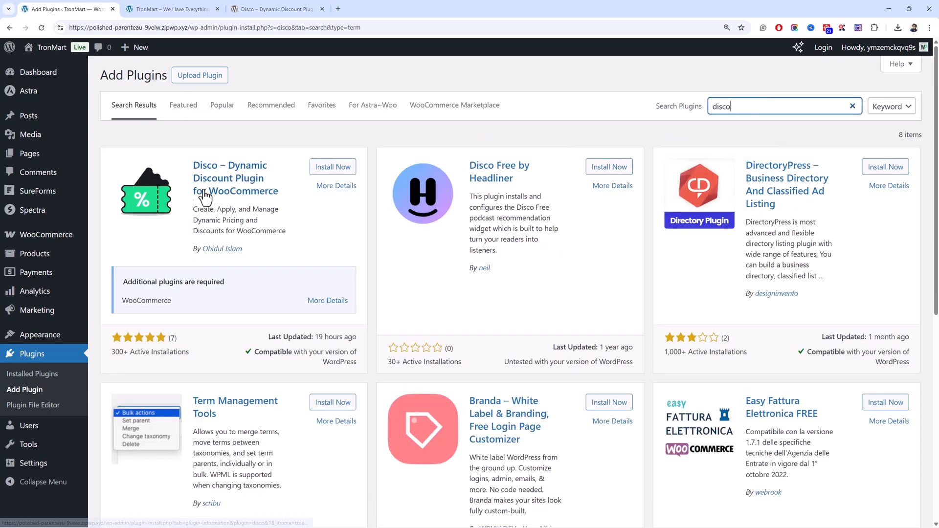
click(333, 167)
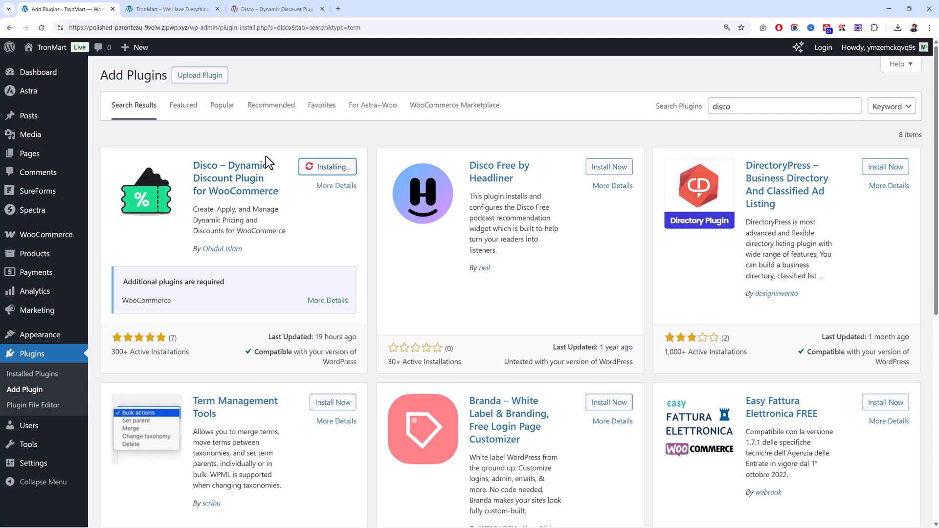
click(322, 169)
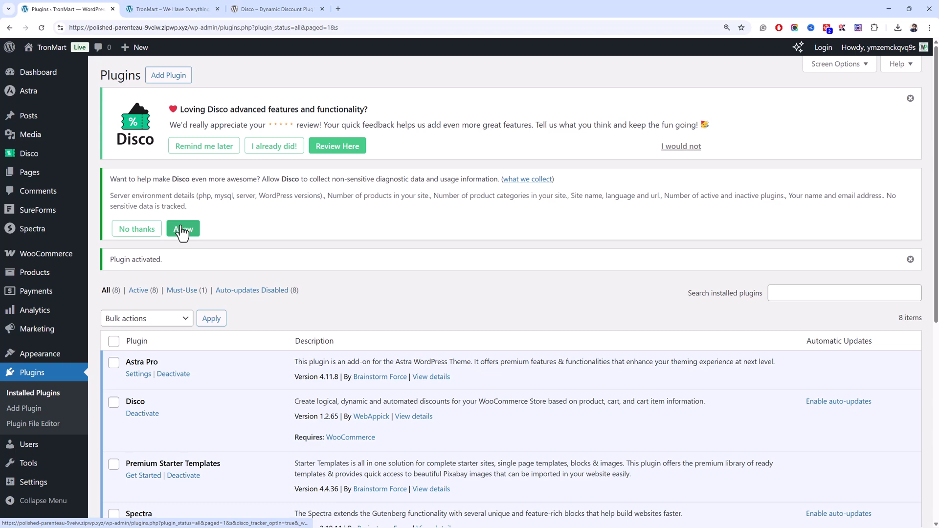
Decline Disco's diagnostic data collection and dismiss its review notice.
click(155, 233)
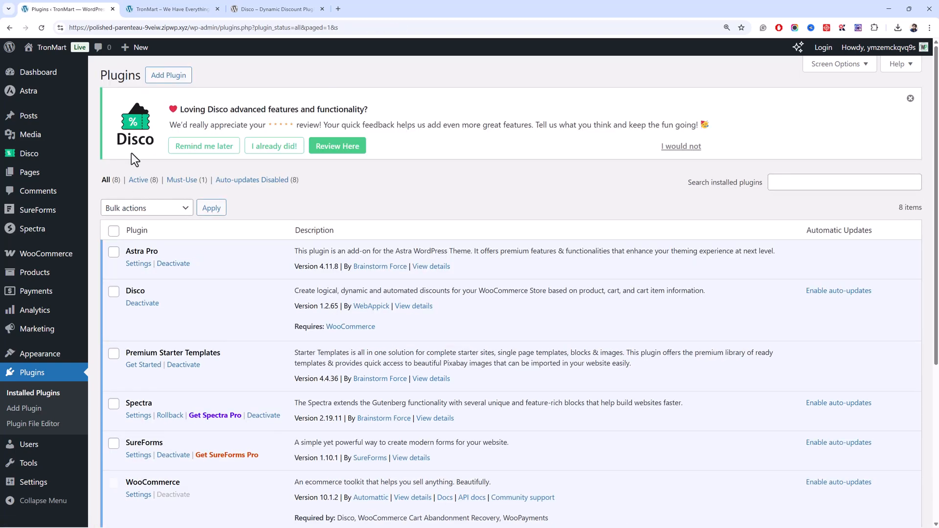
click(909, 99)
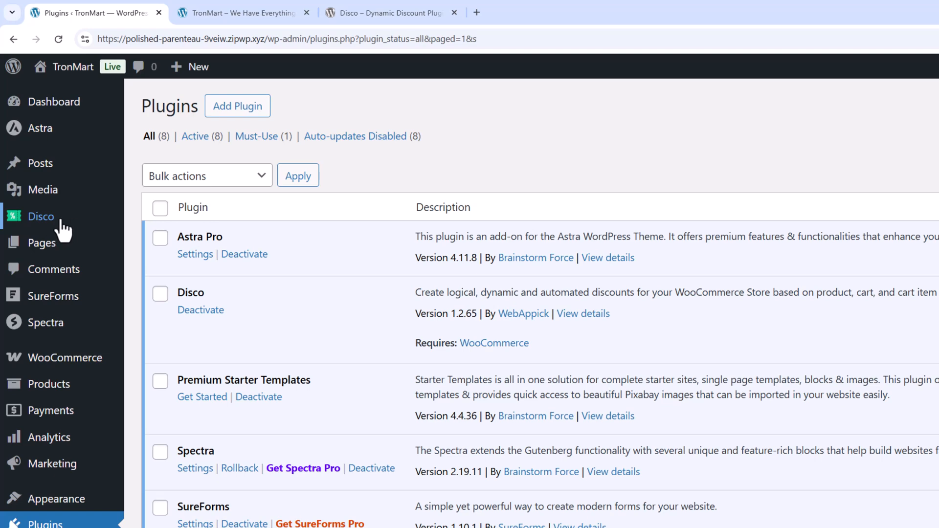
Open the Disco plugin's settings and look over the available options.
click(61, 221)
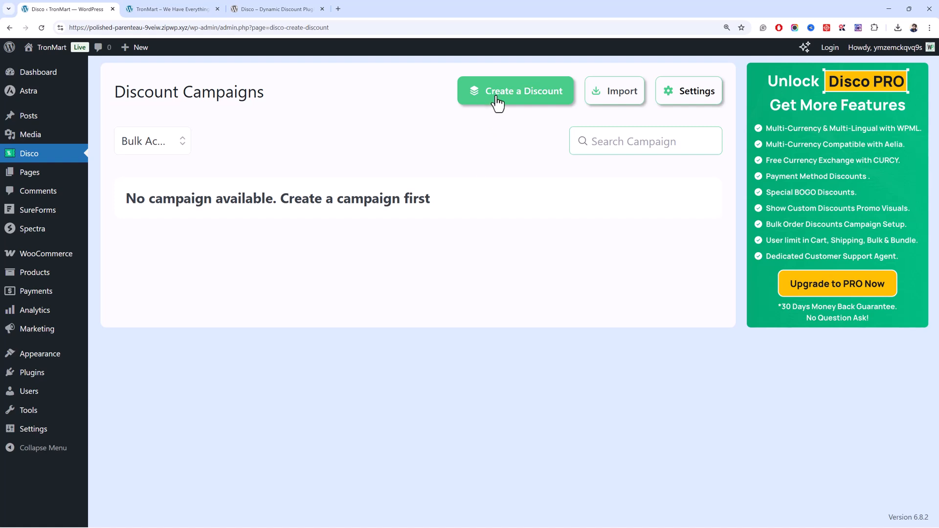
click(679, 102)
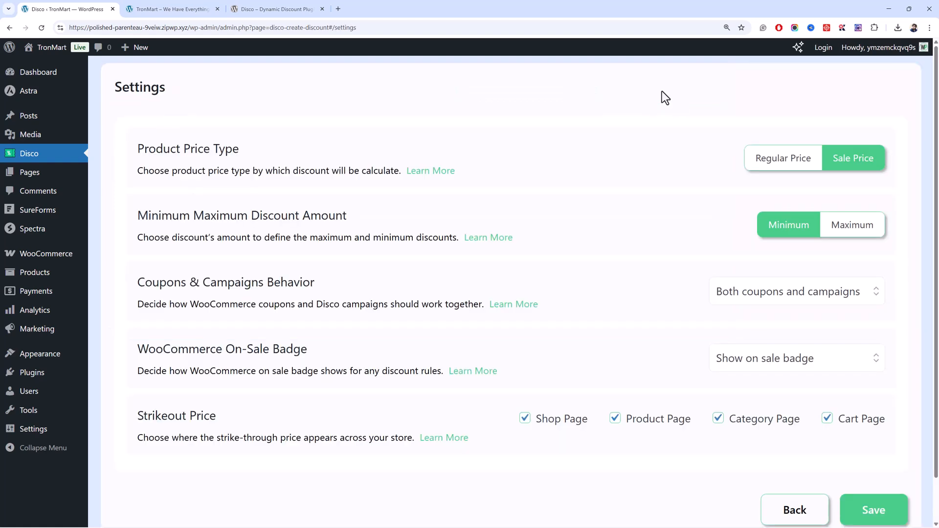
scroll(660, 91, down, 1)
scroll(651, 87, up, 1)
Open the store's product list in a separate tab and examine the regular and sale prices of the Multigroomer trimmer.
middle_click(66, 272)
click(193, 8)
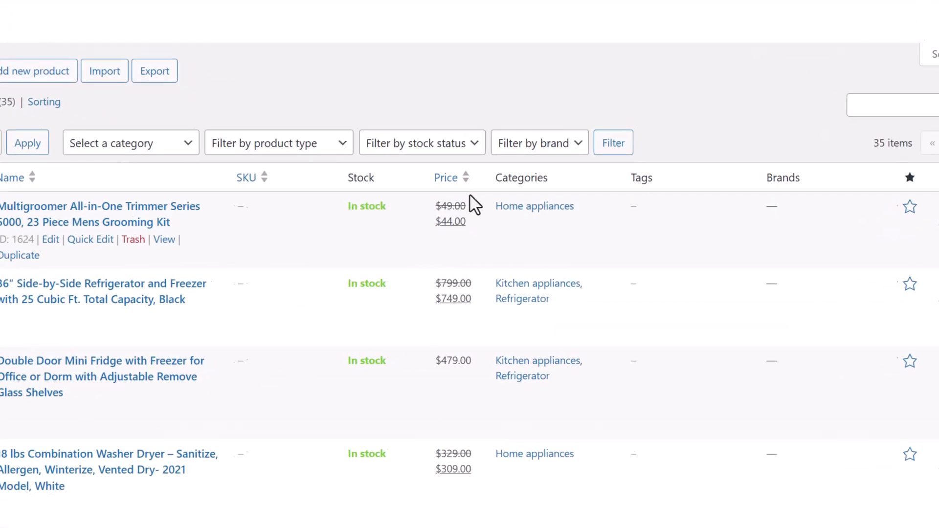
drag(468, 203, 446, 220)
drag(412, 218, 424, 221)
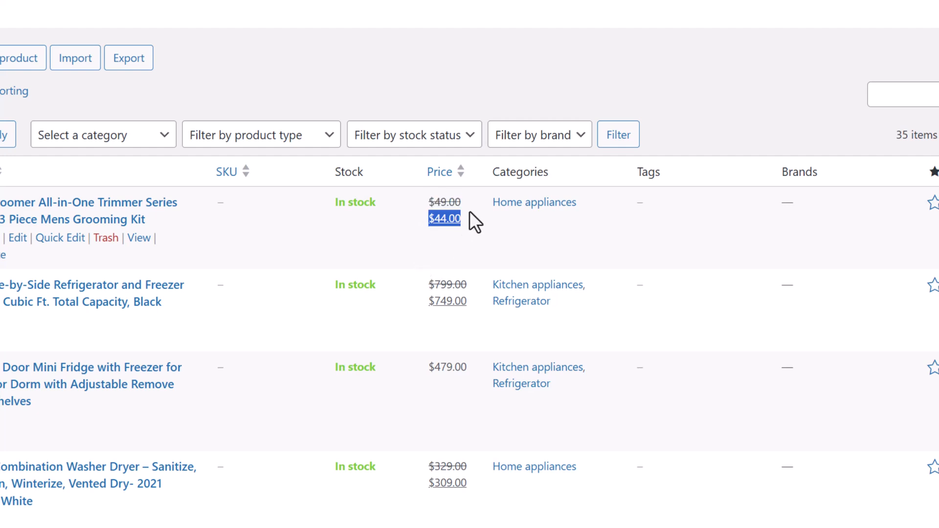
drag(470, 202, 425, 227)
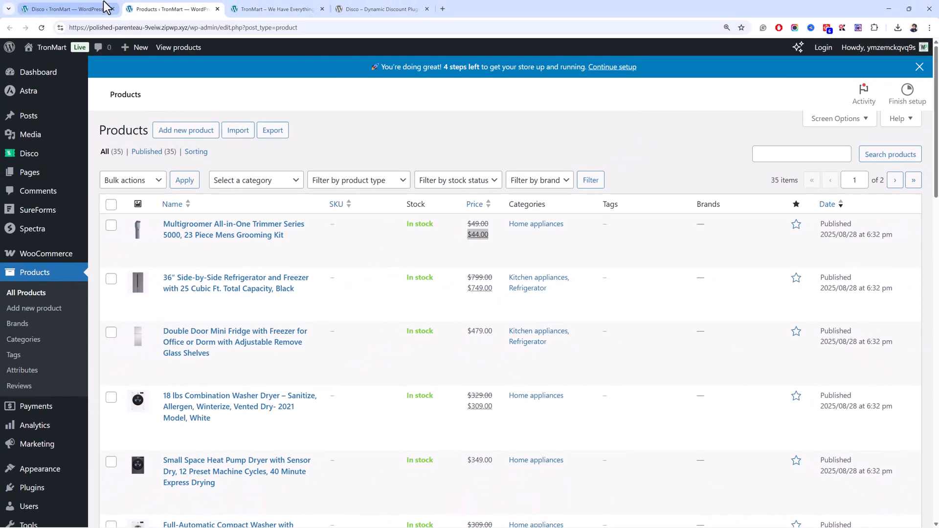
Return to the Disco settings and review the choices for Coupons & Campaigns Behavior and the WooCommerce On-Sale Badge.
click(104, 7)
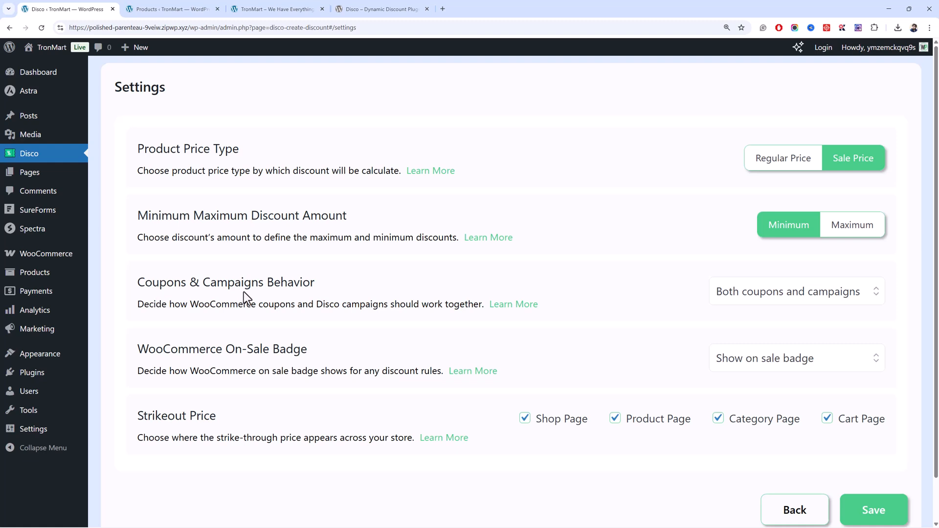
click(770, 299)
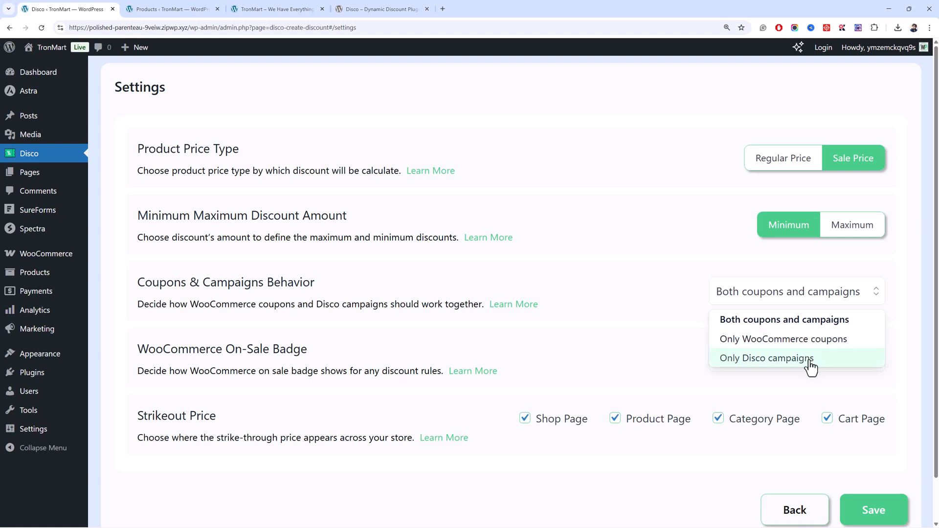
click(599, 299)
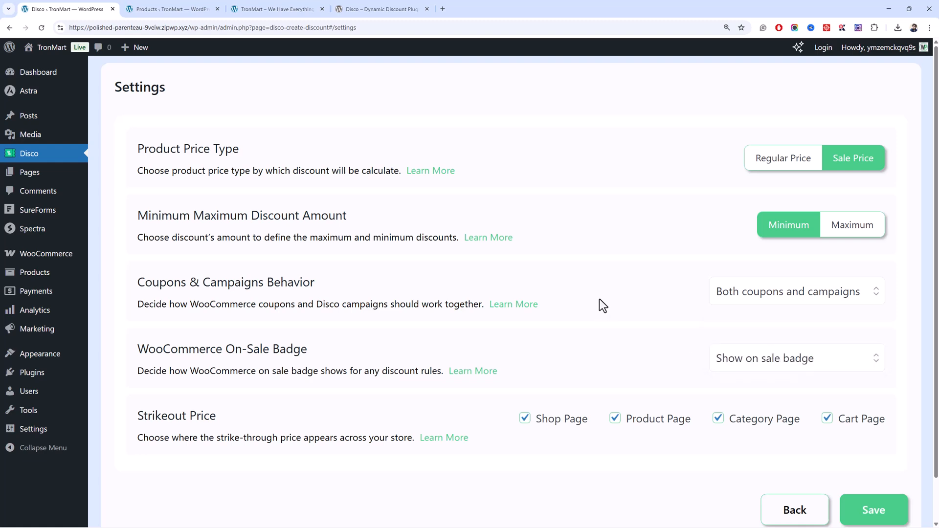
scroll(600, 298, down, 1)
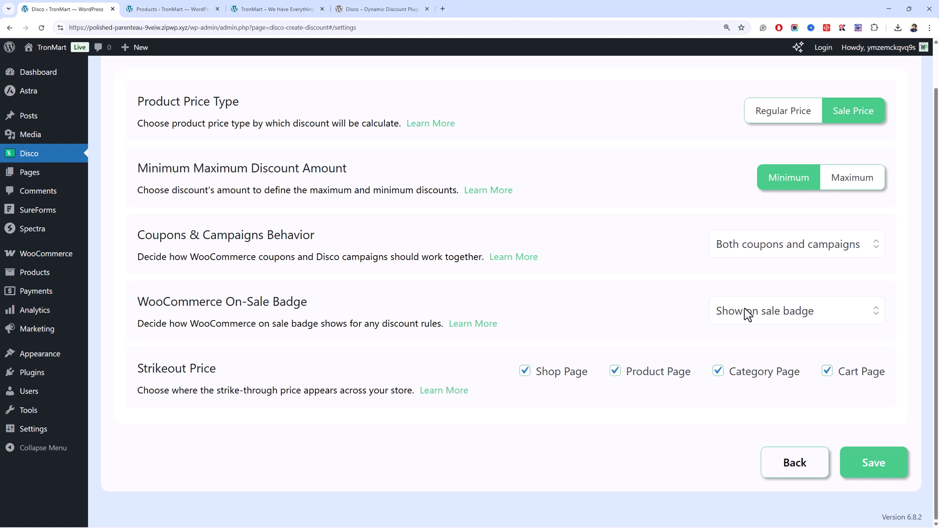
click(798, 313)
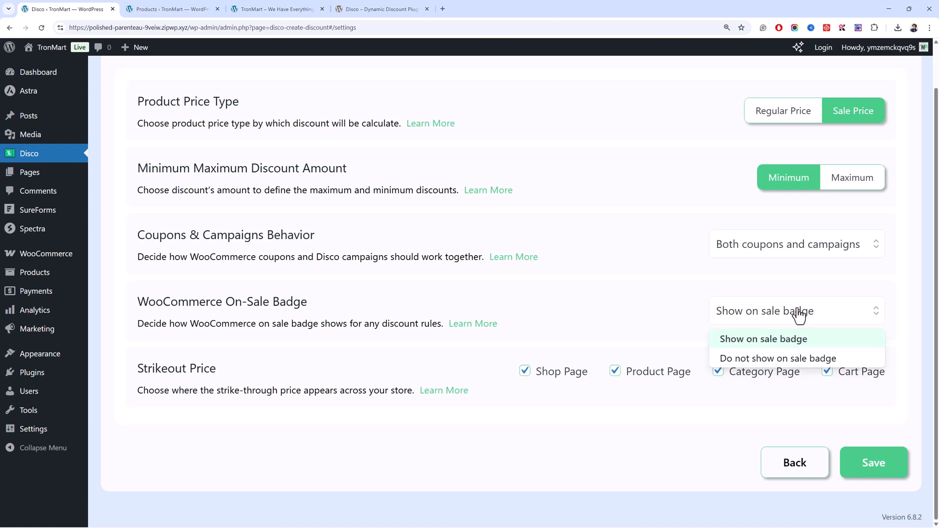
click(474, 387)
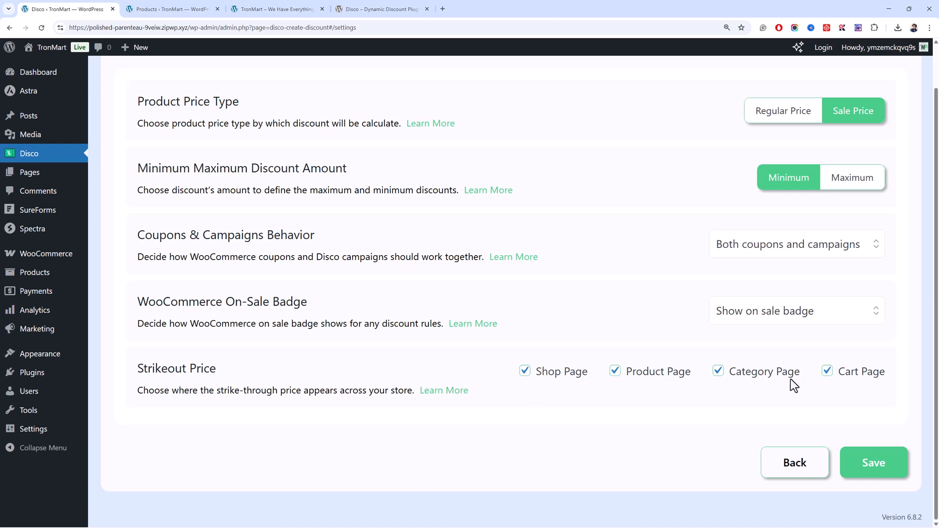
Save the Disco settings and return to the Discount Campaigns list.
click(873, 457)
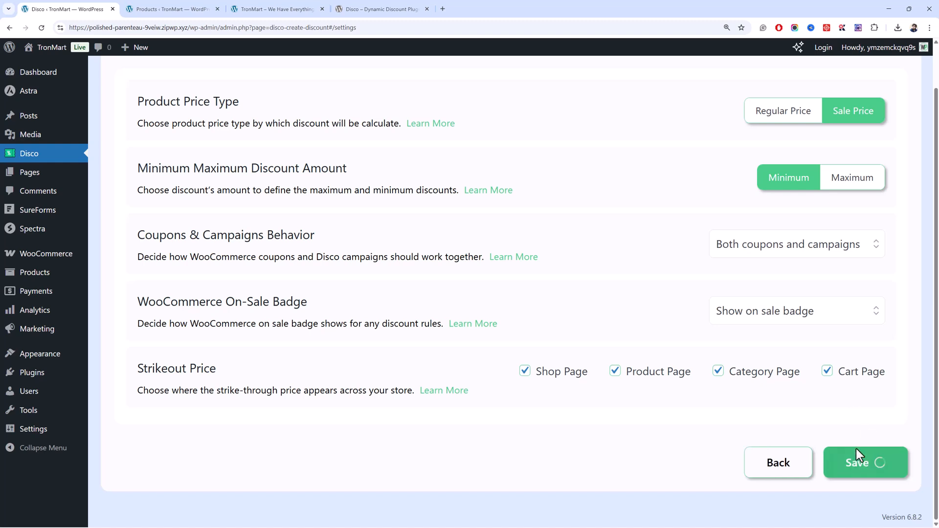
scroll(371, 257, up, 1)
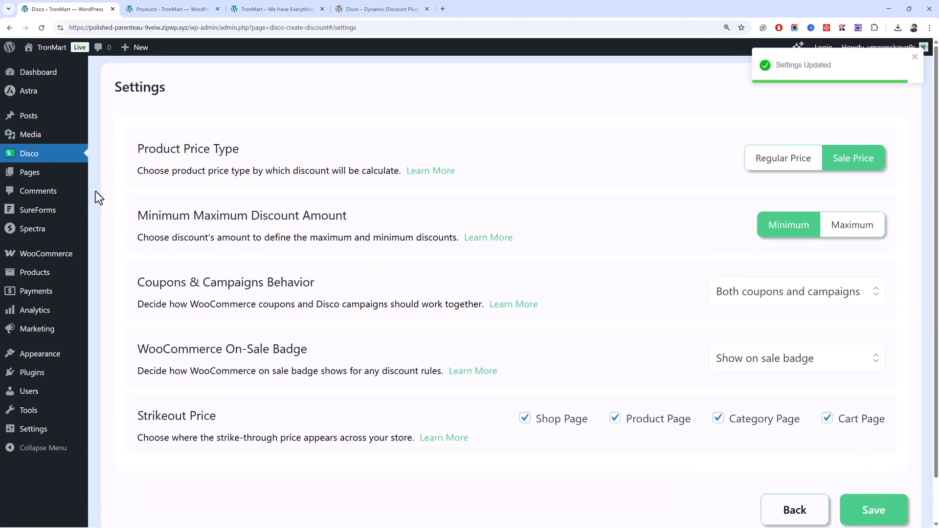
click(50, 155)
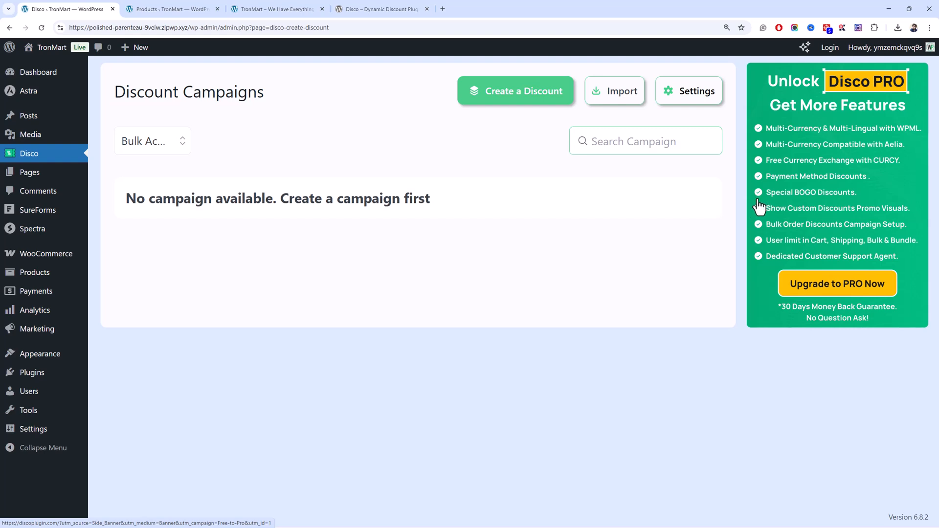
Open the Disco Pro upgrade website and look through its features and customer reviews.
click(802, 290)
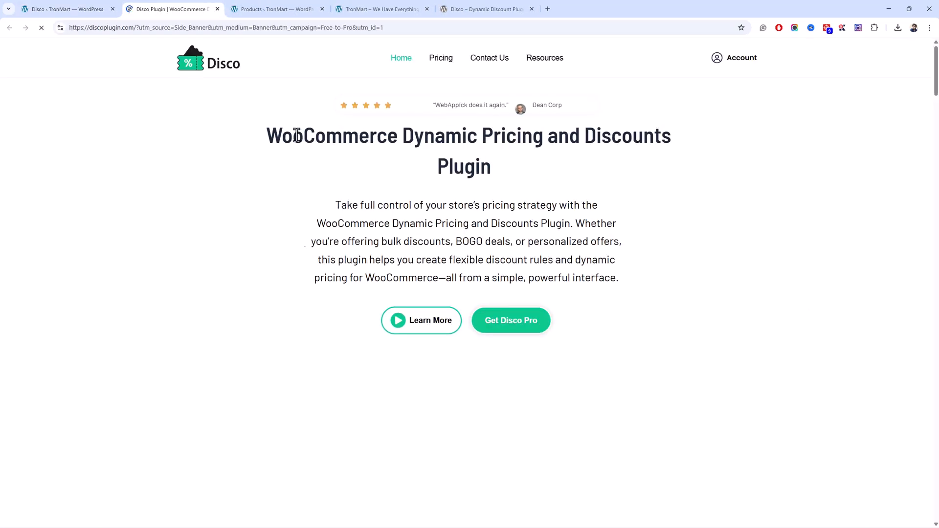
scroll(276, 198, down, 8)
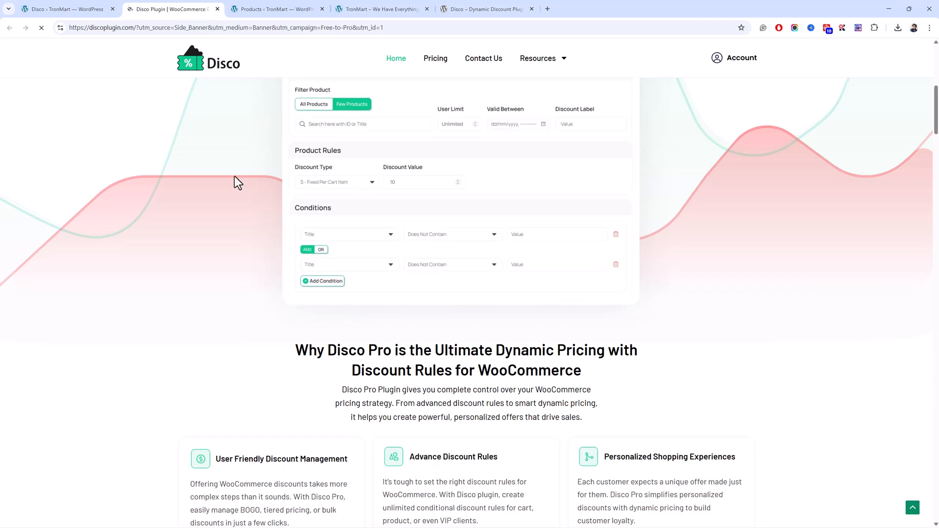
scroll(233, 176, down, 6)
scroll(307, 308, down, 5)
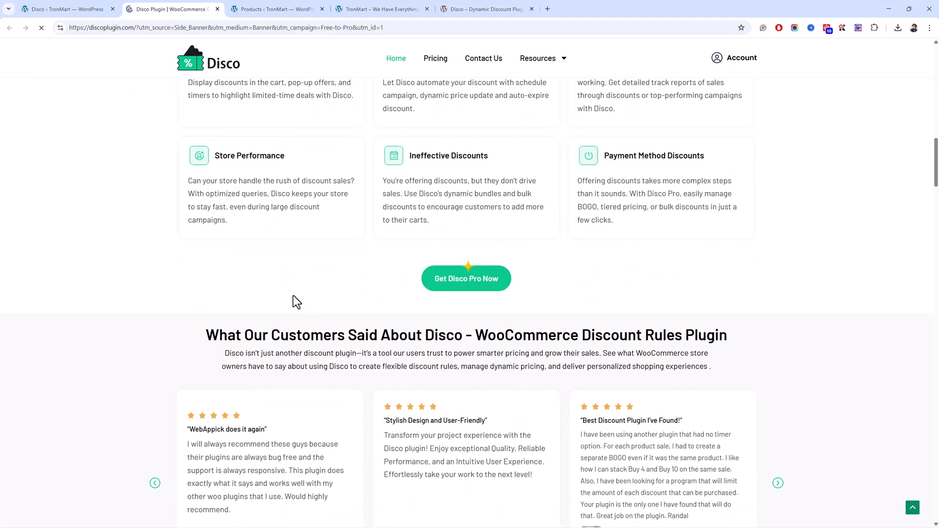
Look through the user limit, BOGO, multi-currency and custom badge features on the Disco Pro website.
scroll(293, 296, down, 8)
scroll(290, 289, up, 4)
scroll(289, 289, down, 15)
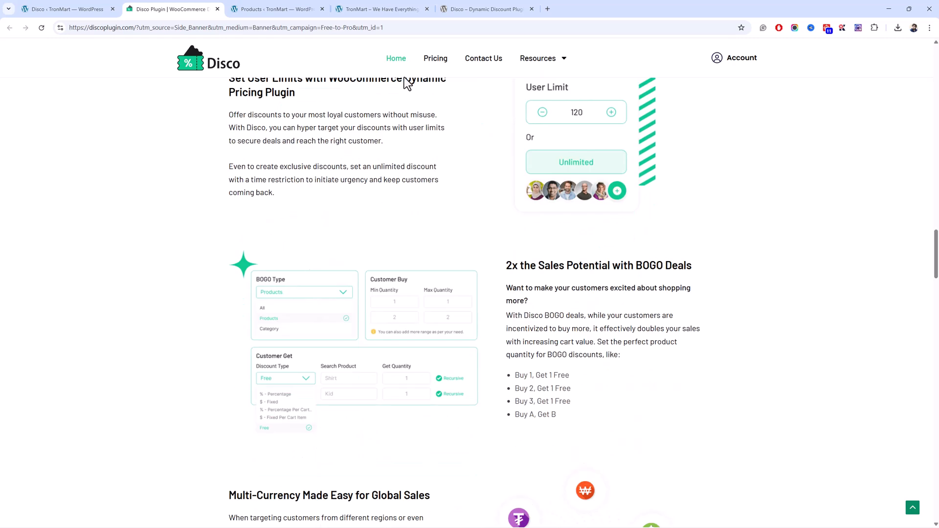
scroll(130, 185, down, 5)
scroll(116, 227, down, 5)
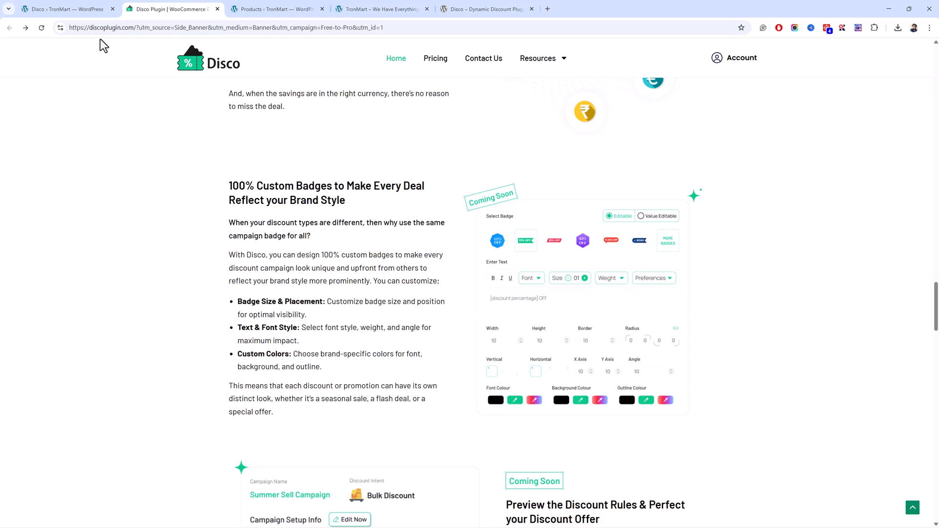
Return to the store's Discount Campaigns page and start a new discount named "10% Store-Wide Discount".
click(66, 9)
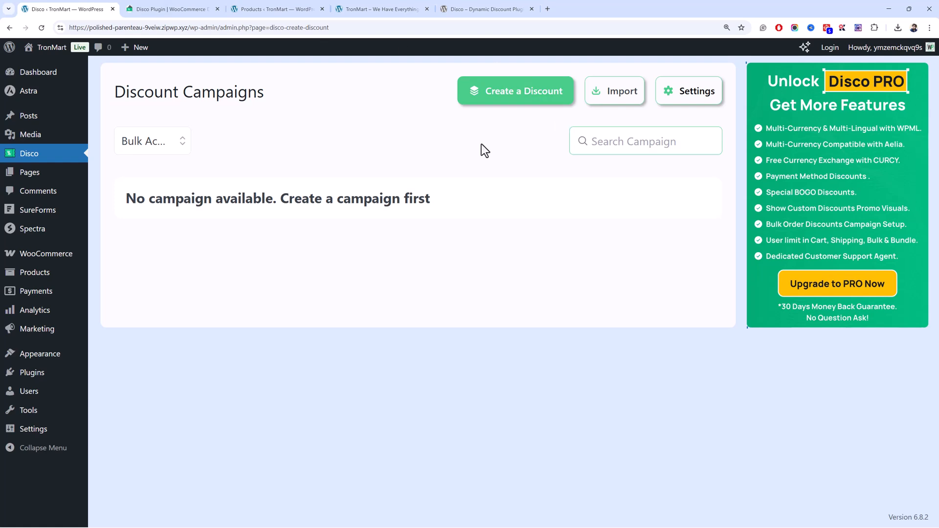
click(494, 102)
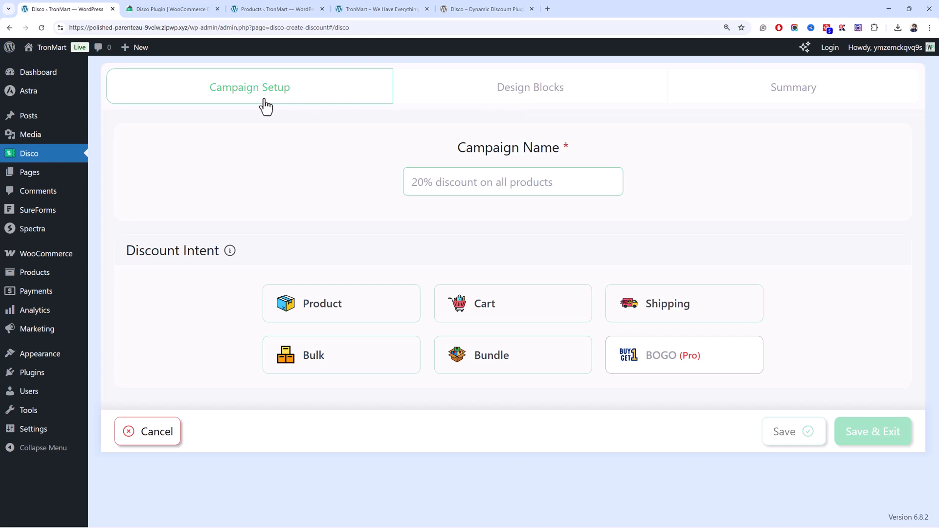
click(449, 186)
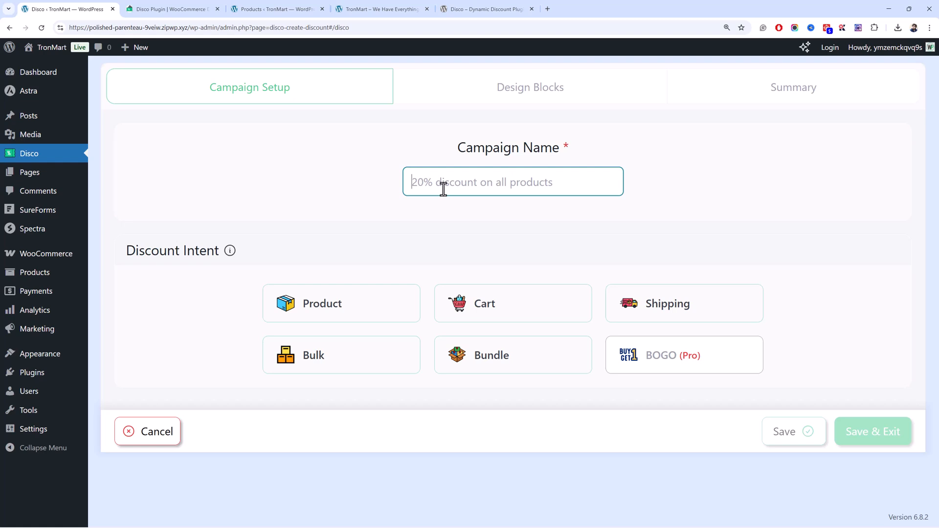
text(10)
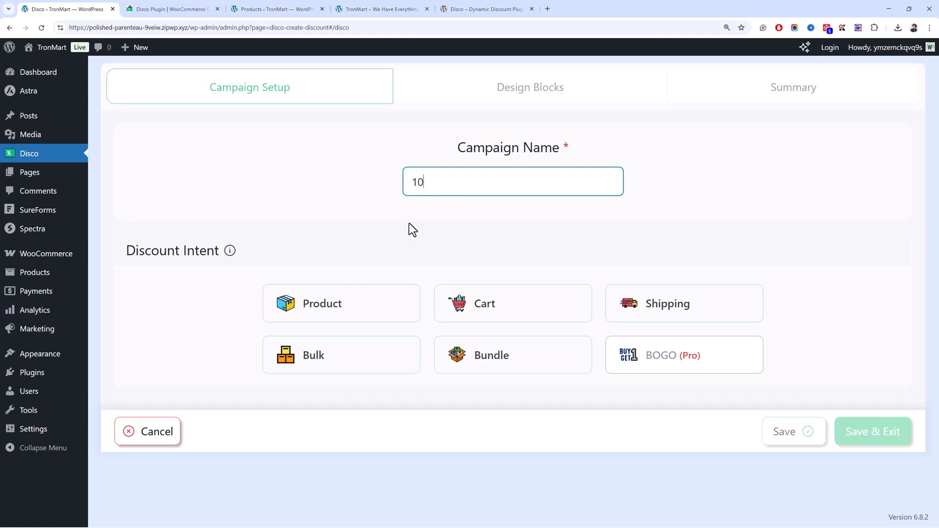
text(% Store-Wide Discount)
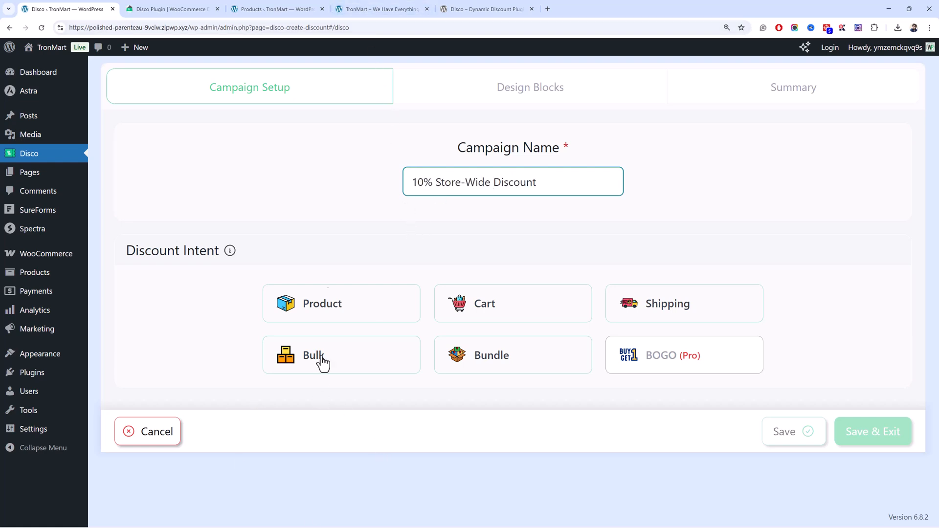
Set the campaign's discount intent to Product.
click(322, 313)
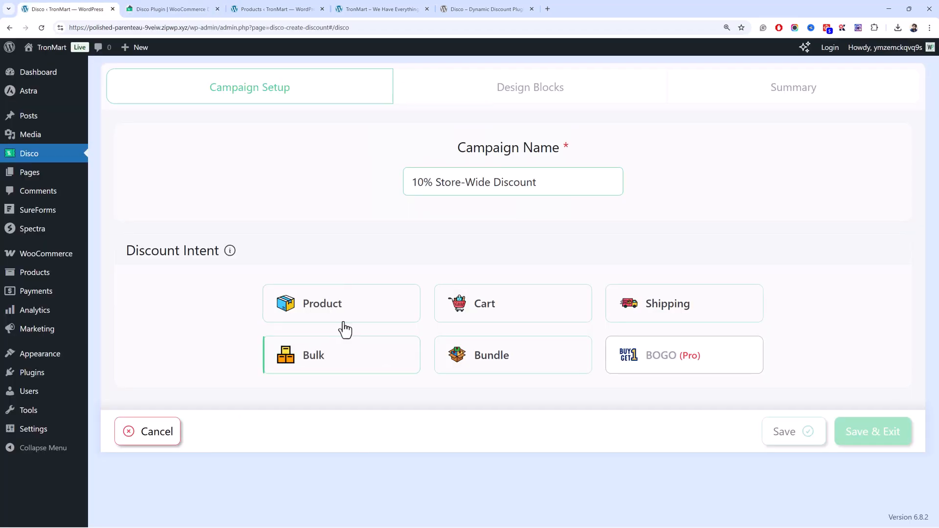
click(342, 317)
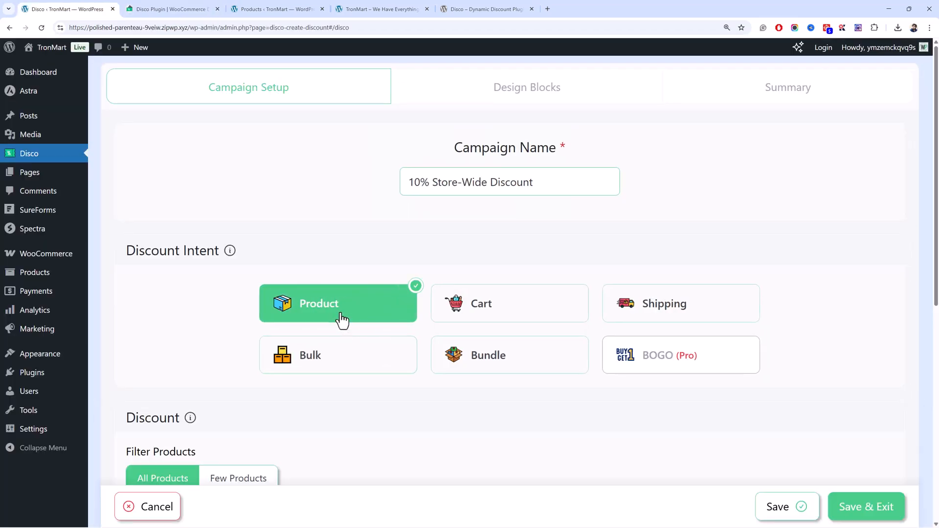
scroll(350, 300, down, 8)
scroll(362, 275, up, 5)
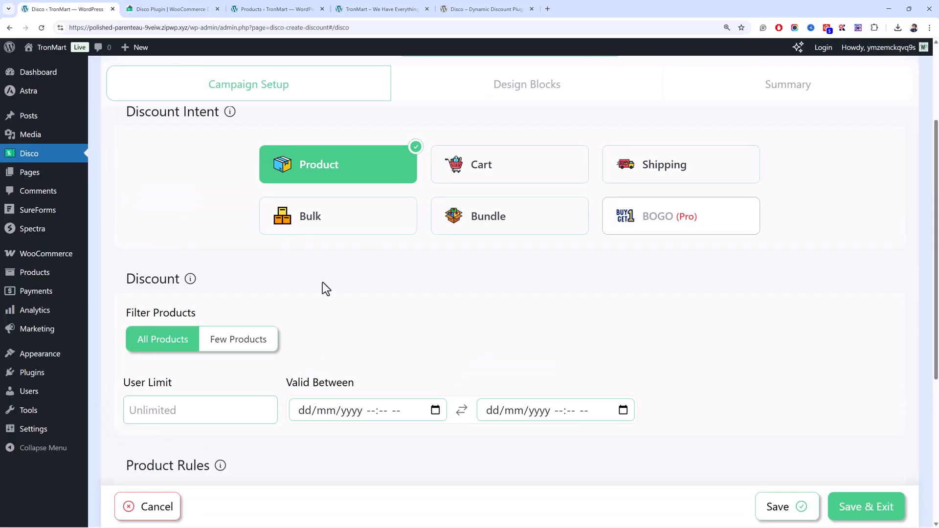
Try the Few Products filter to see its product search, and switch the filter back to All Products.
scroll(270, 258, down, 3)
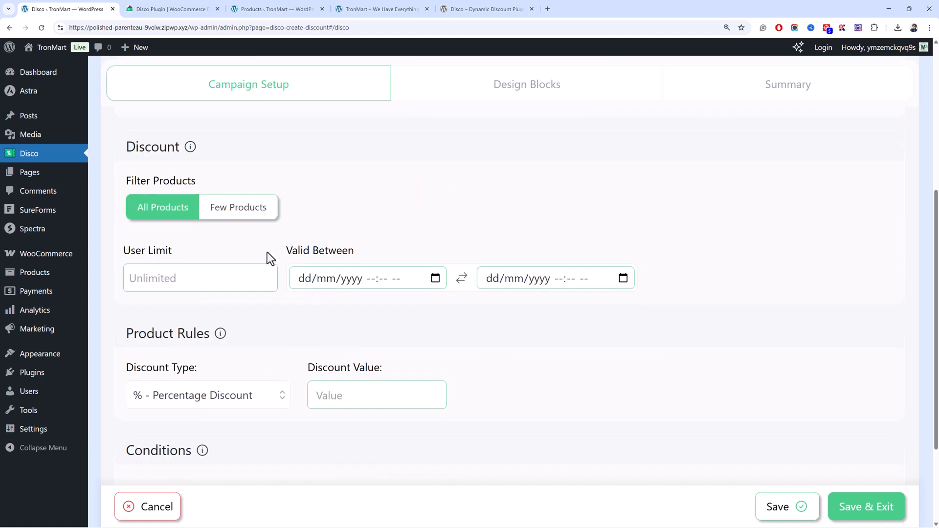
click(239, 223)
click(211, 249)
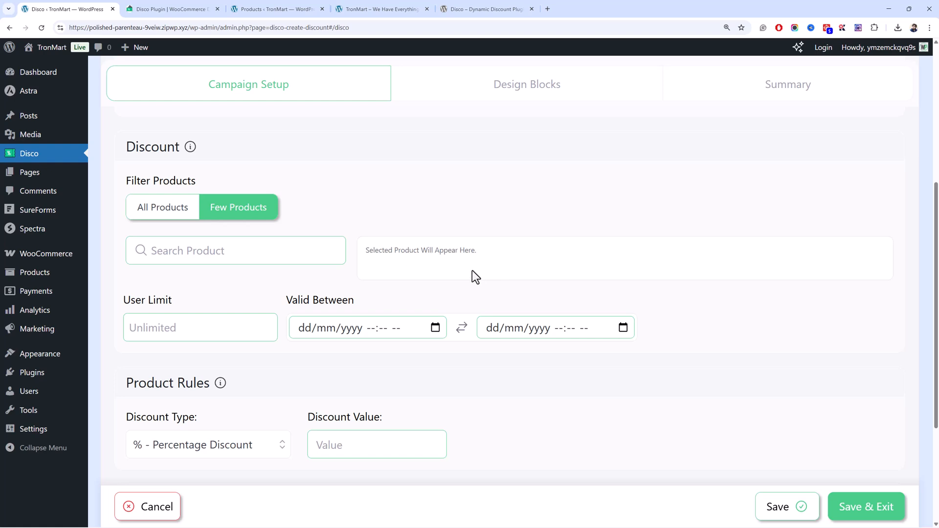
click(190, 218)
Set the campaign's validity period from 29/08/2025 05:06 am to 31/08/2025 05:06 am.
click(228, 280)
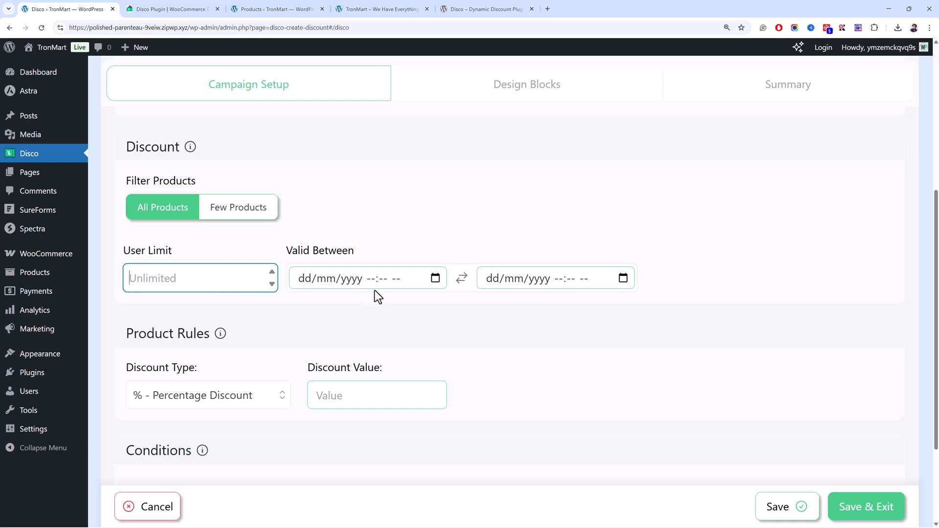
click(435, 283)
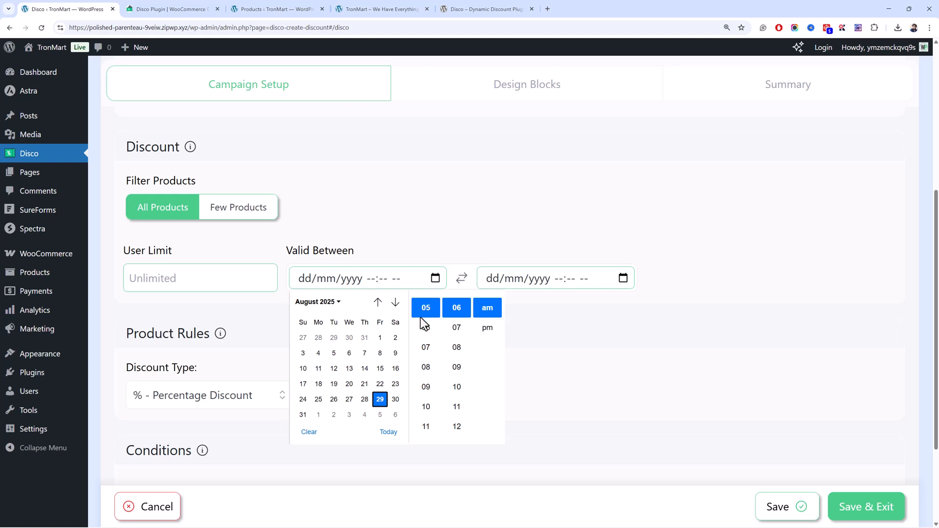
click(394, 398)
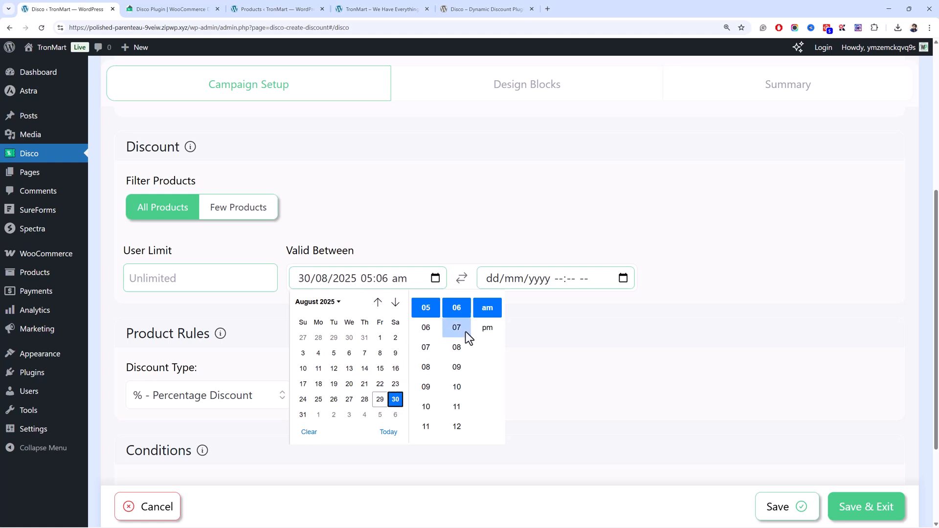
click(622, 278)
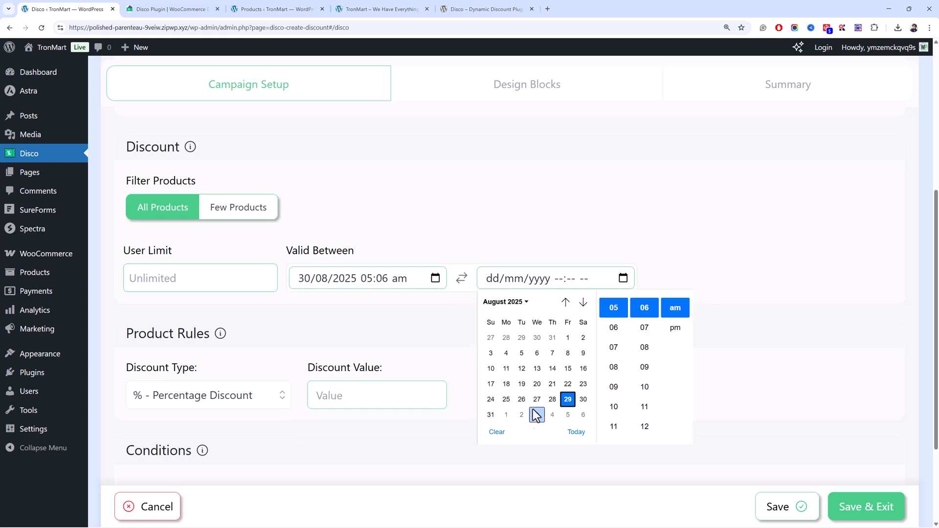
click(490, 415)
click(352, 334)
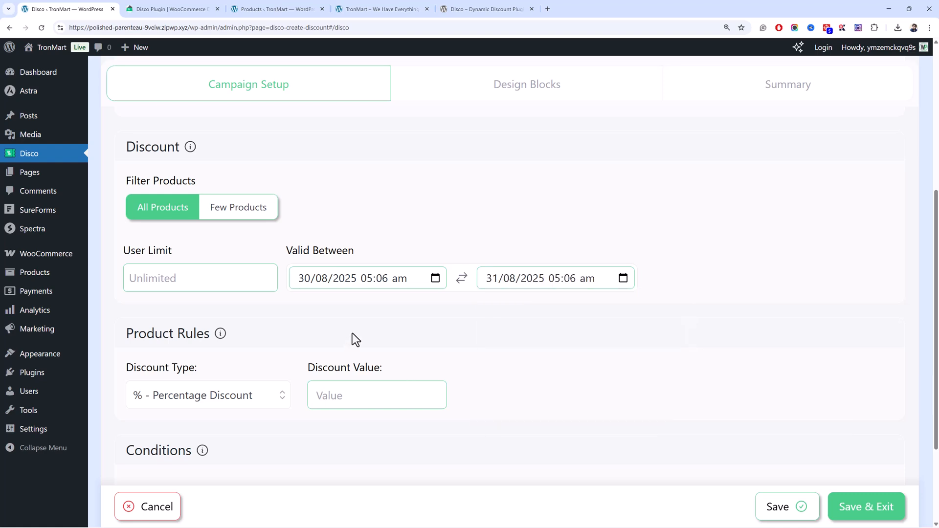
click(432, 282)
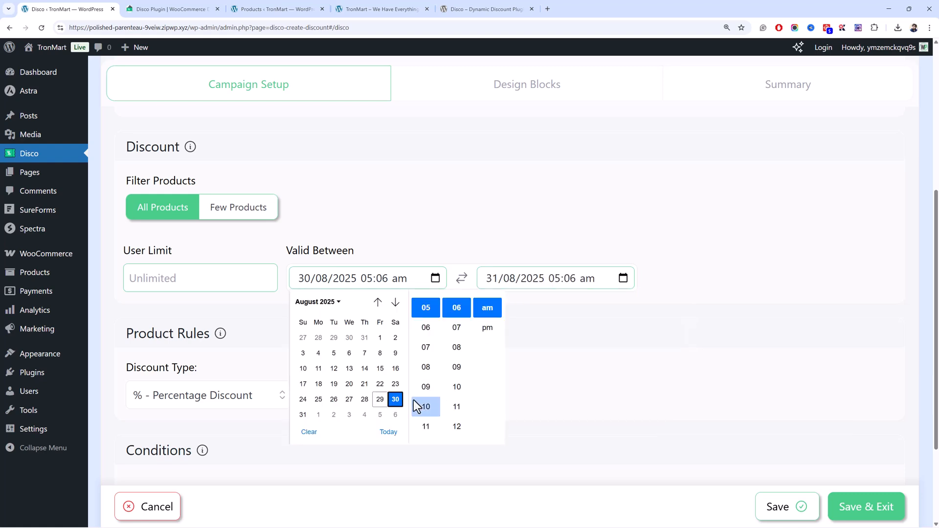
click(380, 400)
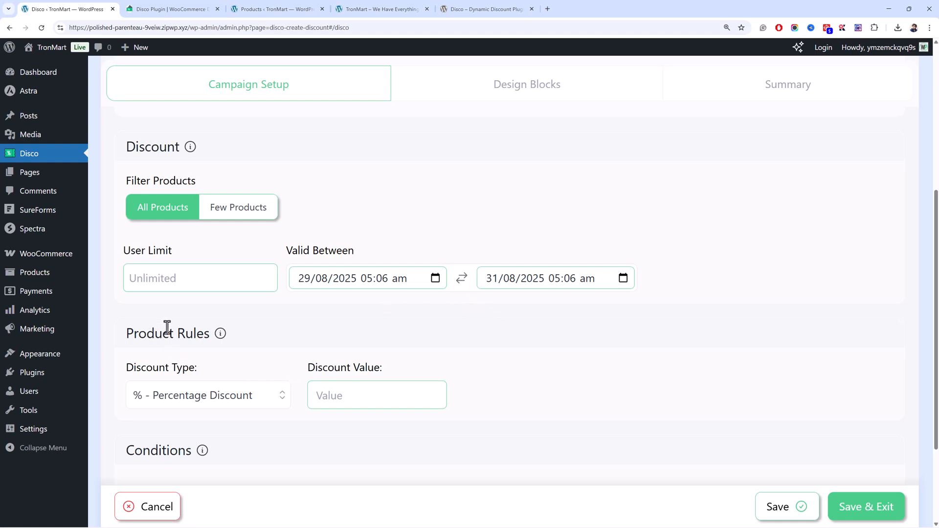
Keep the percentage discount type in the product rules and set the discount value to 10.
scroll(182, 337, down, 3)
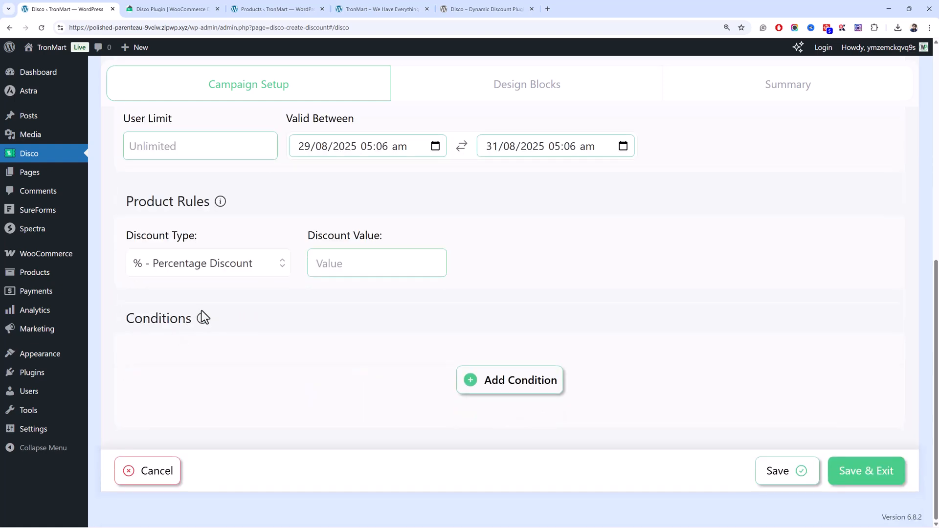
click(225, 274)
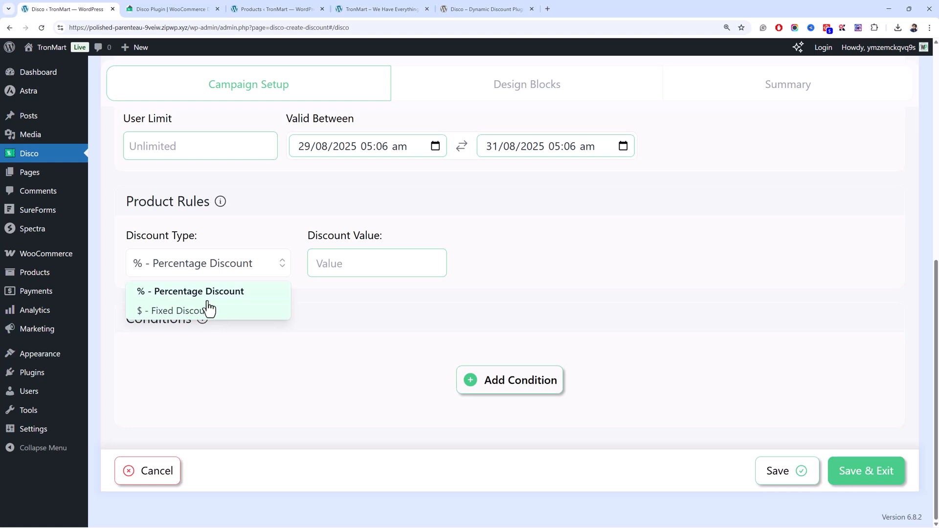
click(338, 267)
text(10)
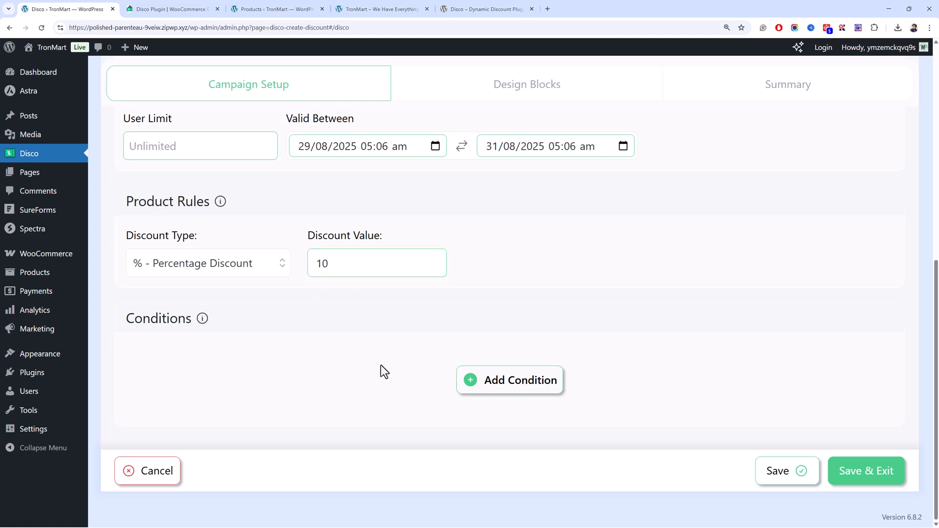
Add a condition to the campaign and set its filter to Categories.
click(463, 389)
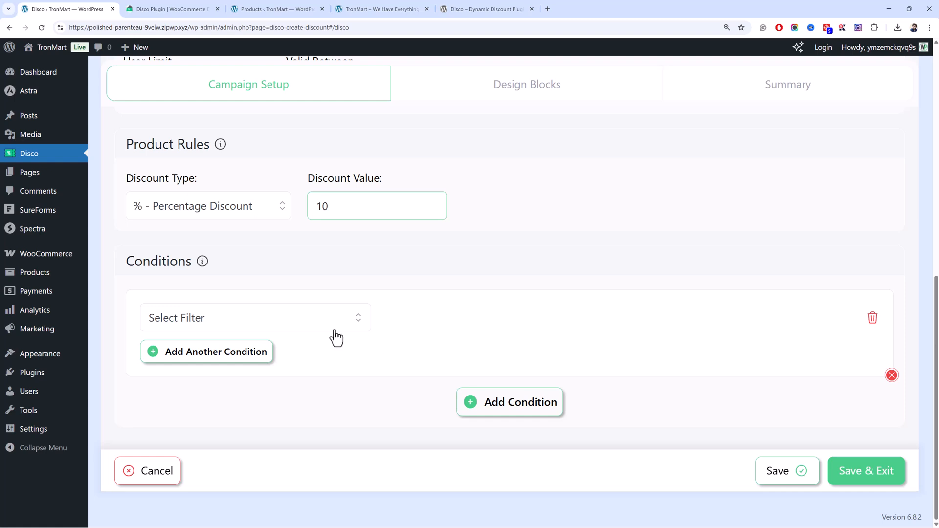
click(319, 322)
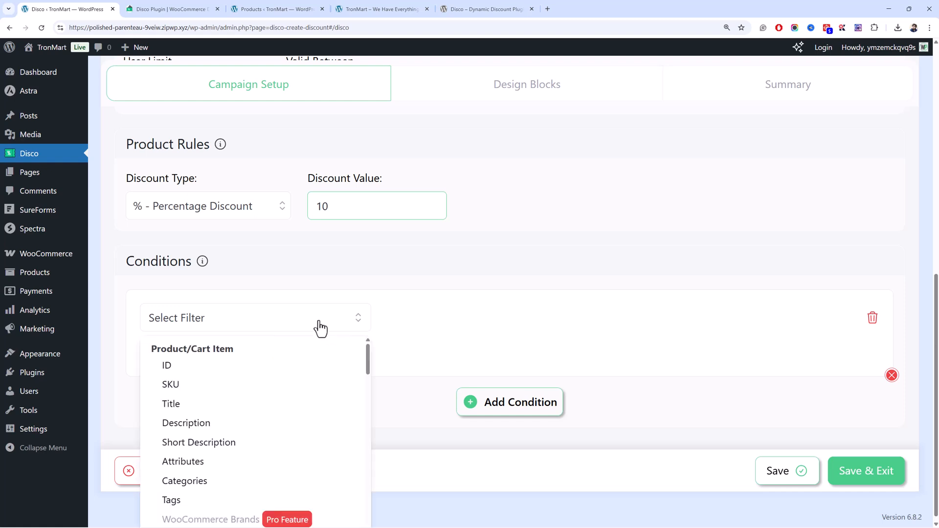
mouse_move(369, 361)
mouse_down()
mouse_move(360, 418)
mouse_move(377, 489)
mouse_move(381, 453)
mouse_move(373, 517)
mouse_move(365, 360)
mouse_up()
drag(366, 365, 313, 477)
click(313, 477)
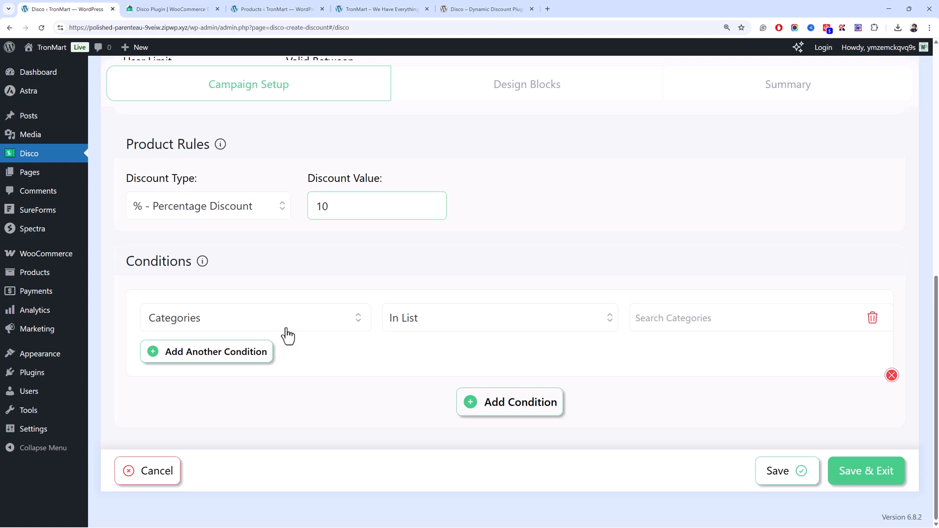
Open the store's product categories page in a separate tab and return to the campaign setup.
click(780, 332)
mouse_move(72, 254)
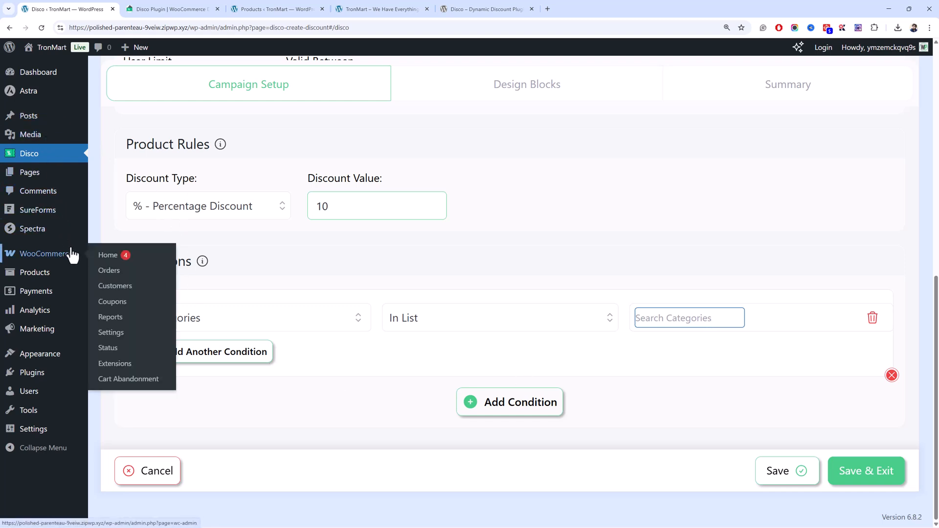
mouse_move(52, 273)
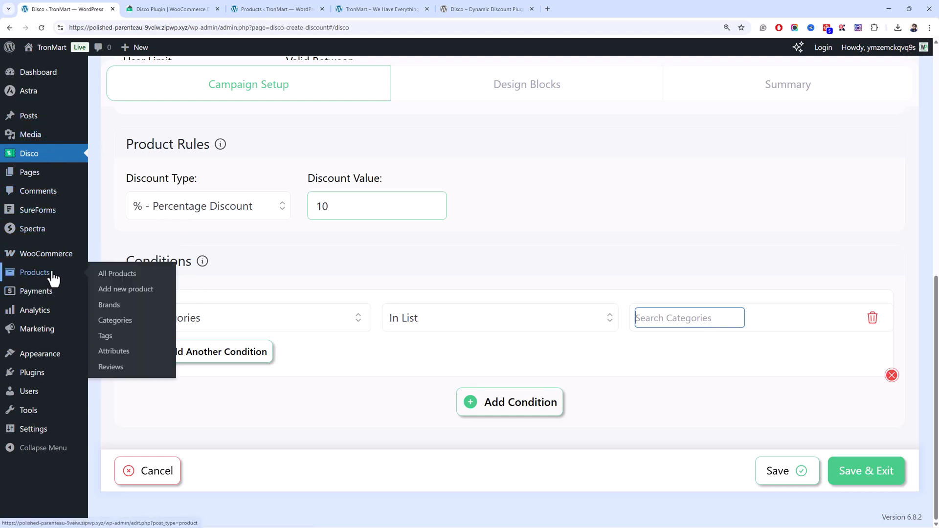
middle_click(130, 323)
click(139, 8)
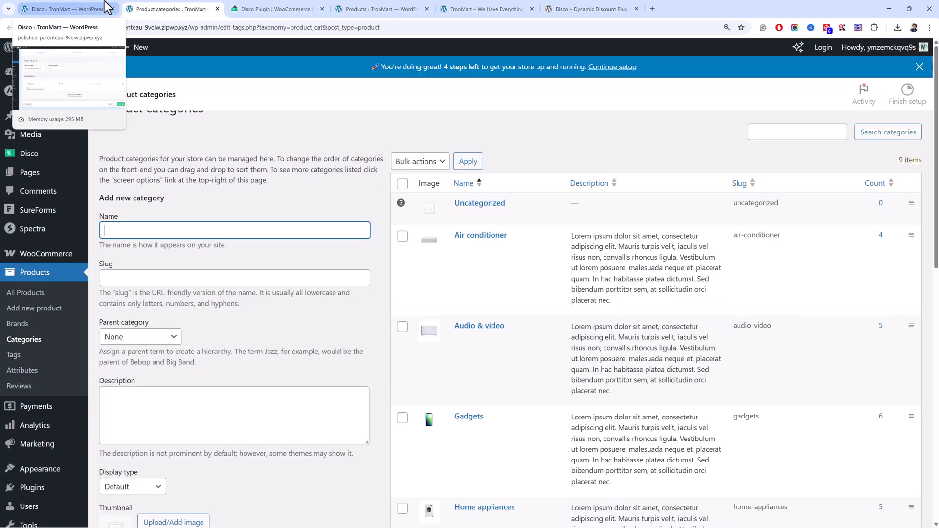
click(104, 2)
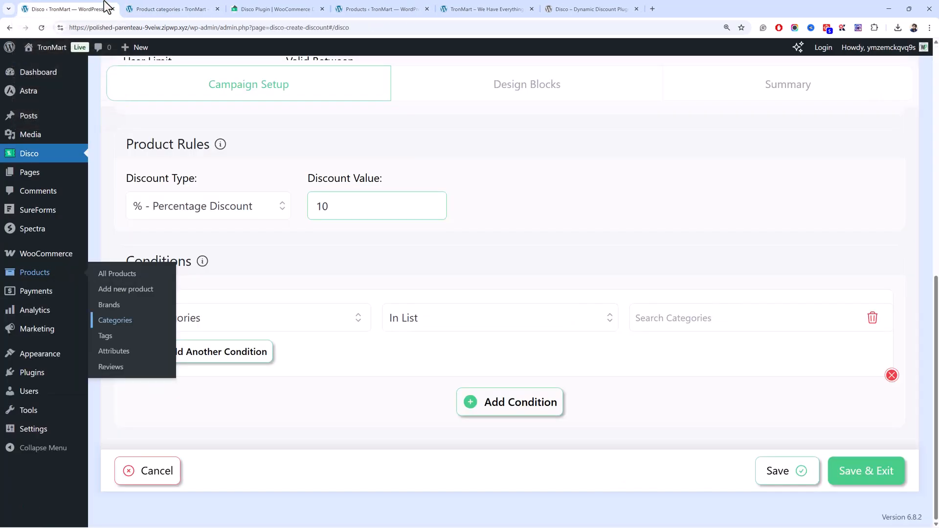
Search the condition's categories for "gadg" and add the Gadgets category to its In List rule.
click(659, 318)
text(gadg)
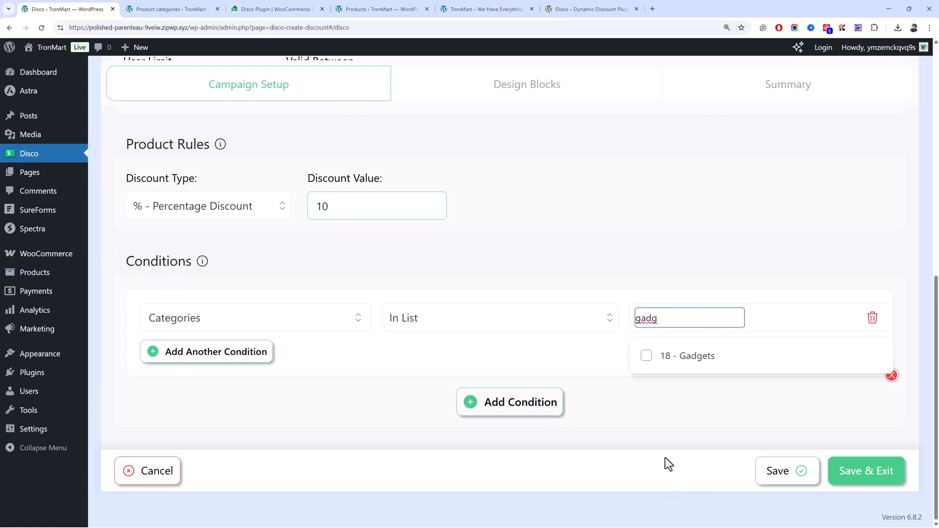
click(651, 356)
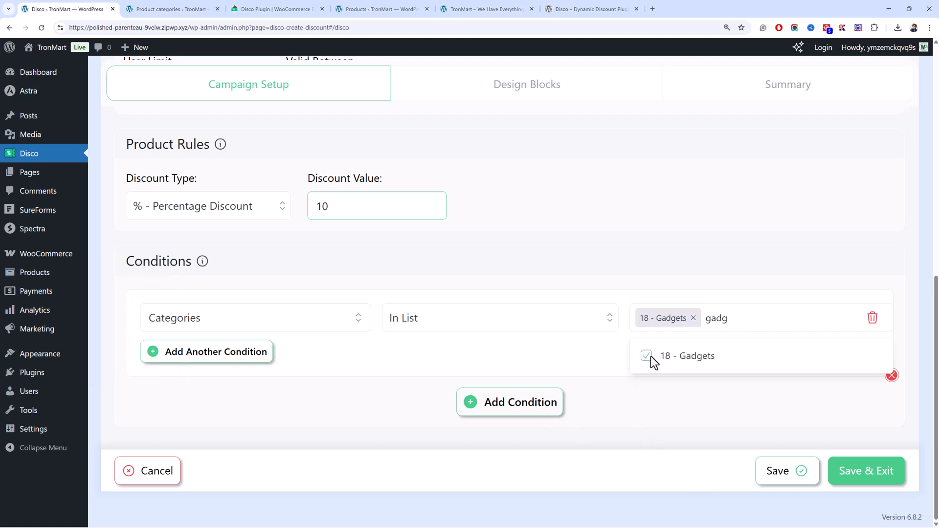
click(552, 259)
Rename the campaign to "10% Discount on Gadget" and return to its conditions.
scroll(533, 269, up, 8)
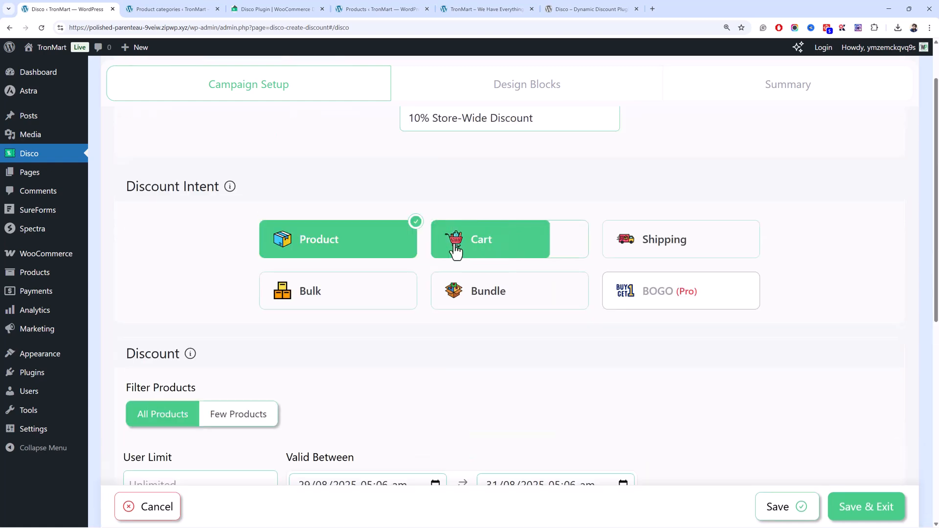
drag(487, 125, 431, 126)
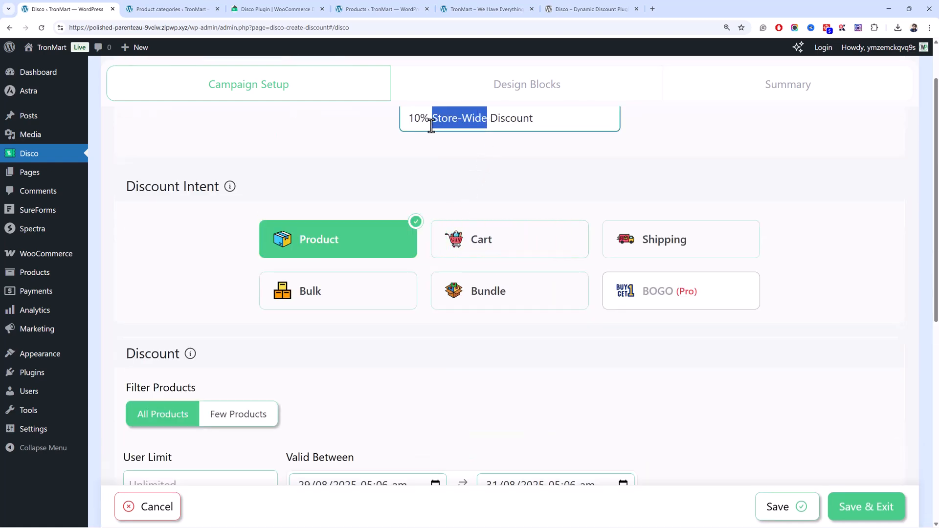
key(BackSpace)
key(BackSpace)
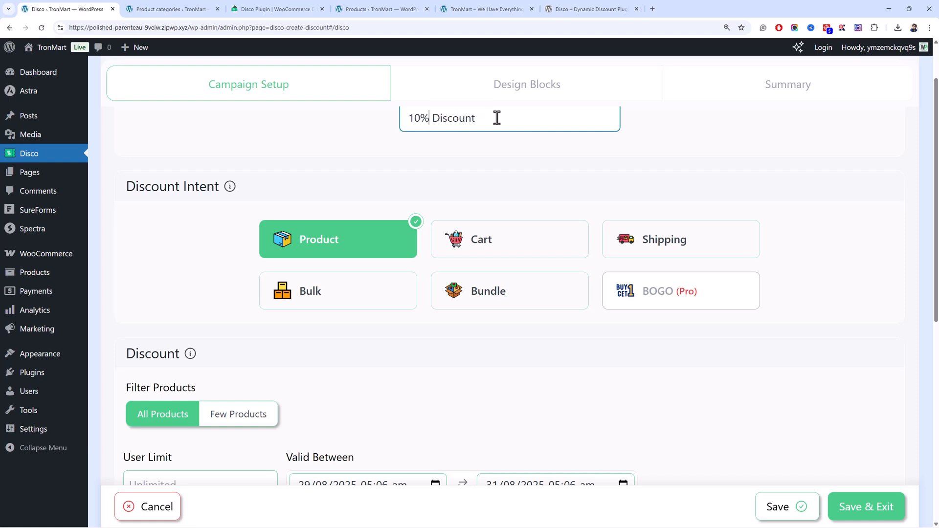
text(on Gadgets)
scroll(419, 161, down, 7)
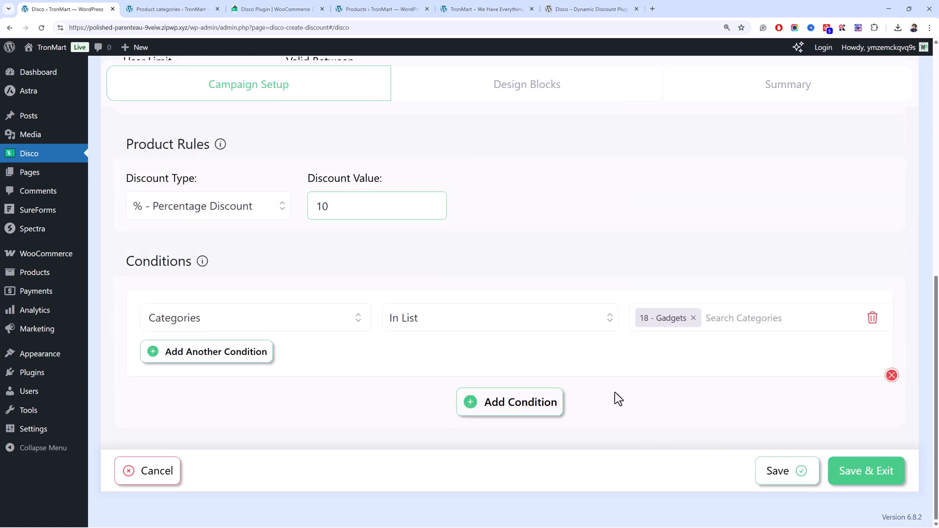
Review the 10% Discount on Gadgets campaign setup, save it and exit to the campaign list.
scroll(457, 306, up, 6)
scroll(457, 307, down, 6)
scroll(687, 330, up, 9)
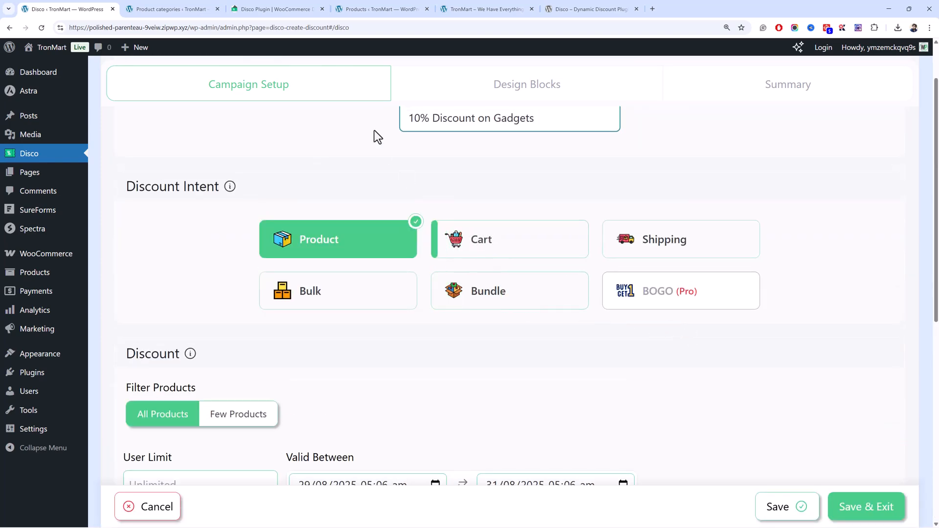
scroll(374, 130, up, 1)
drag(540, 179, 389, 190)
scroll(438, 193, down, 10)
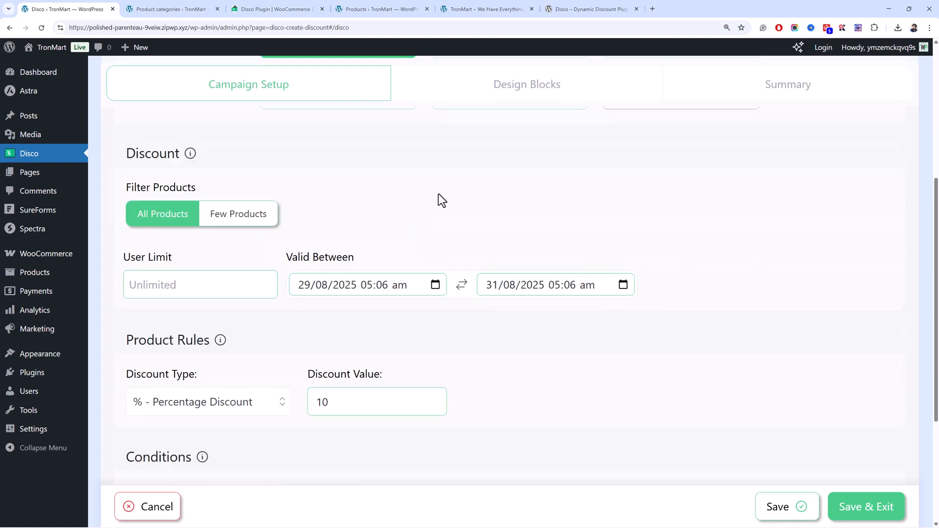
click(855, 470)
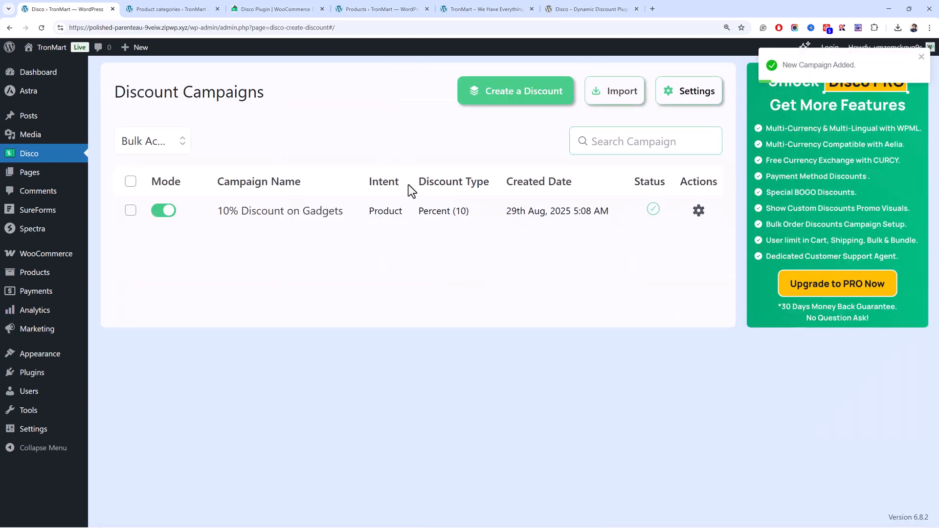
Reopen the 10% Discount on Gadgets campaign for editing and update it without leaving its setup page.
click(696, 215)
click(692, 237)
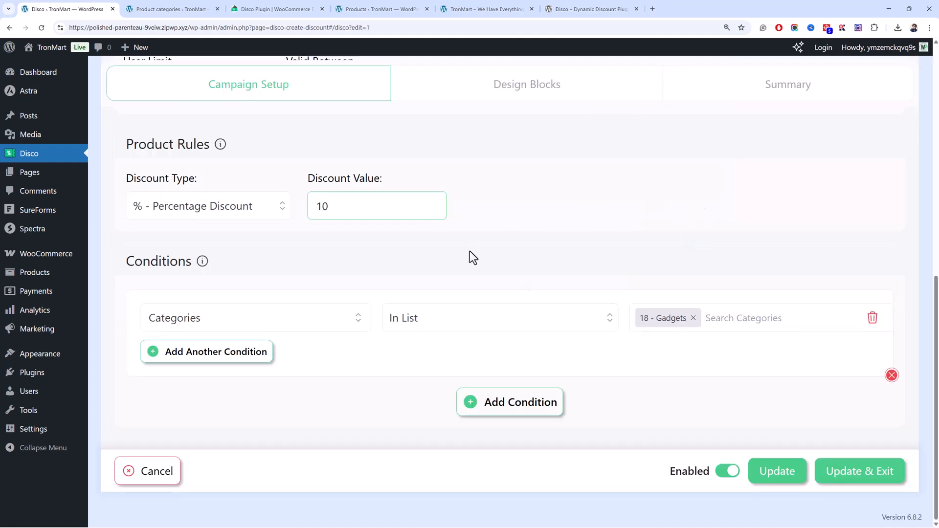
click(775, 471)
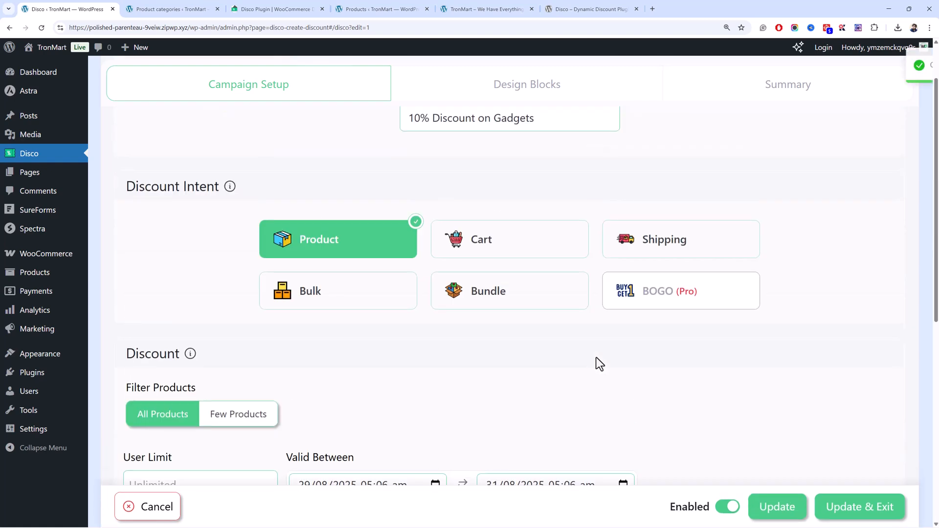
scroll(506, 251, up, 2)
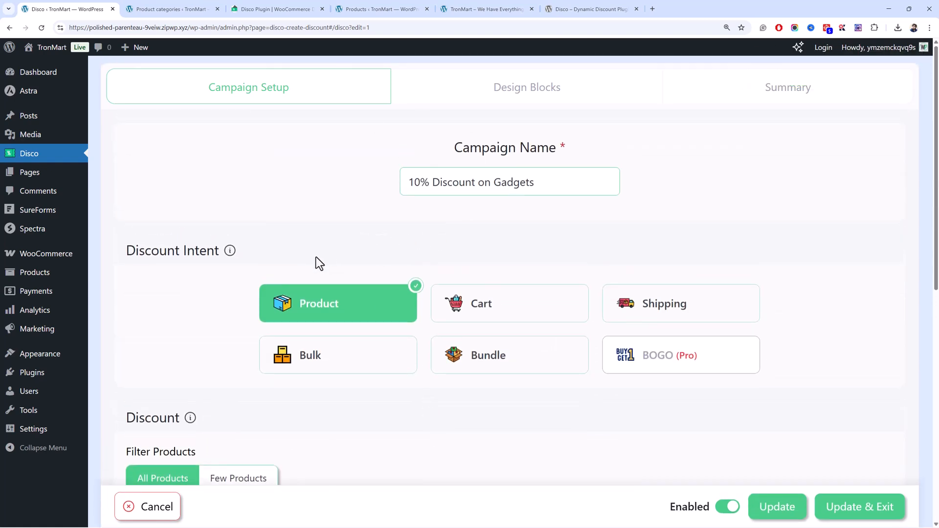
Close the admin products list and check the sale prices in the storefront's Gadgets category.
click(364, 7)
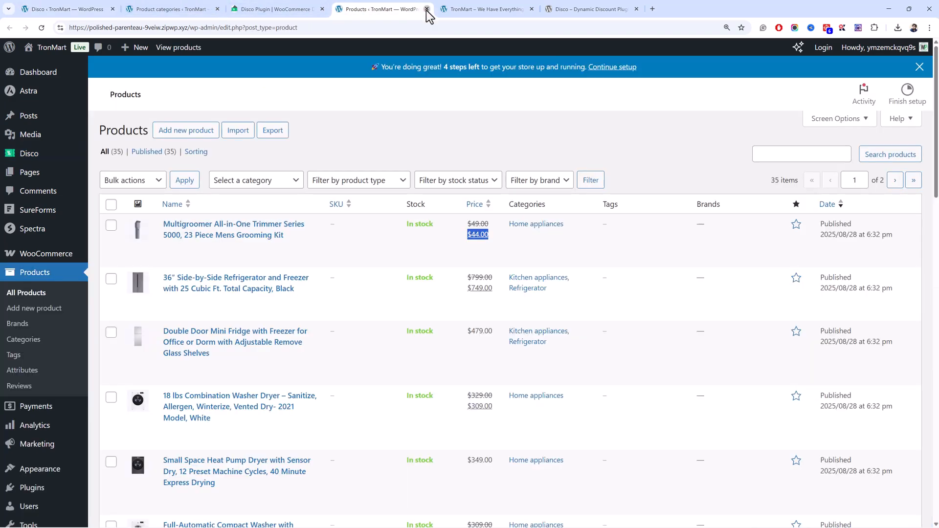
click(426, 10)
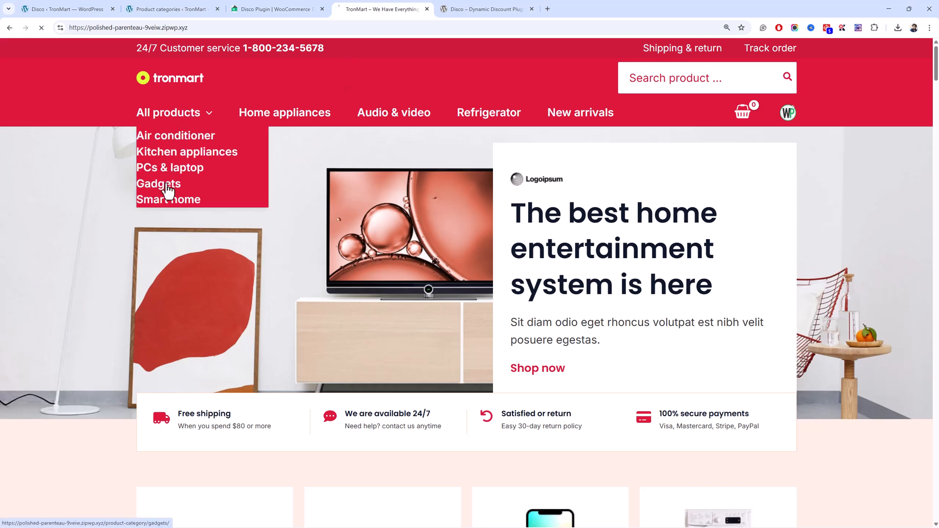
click(143, 168)
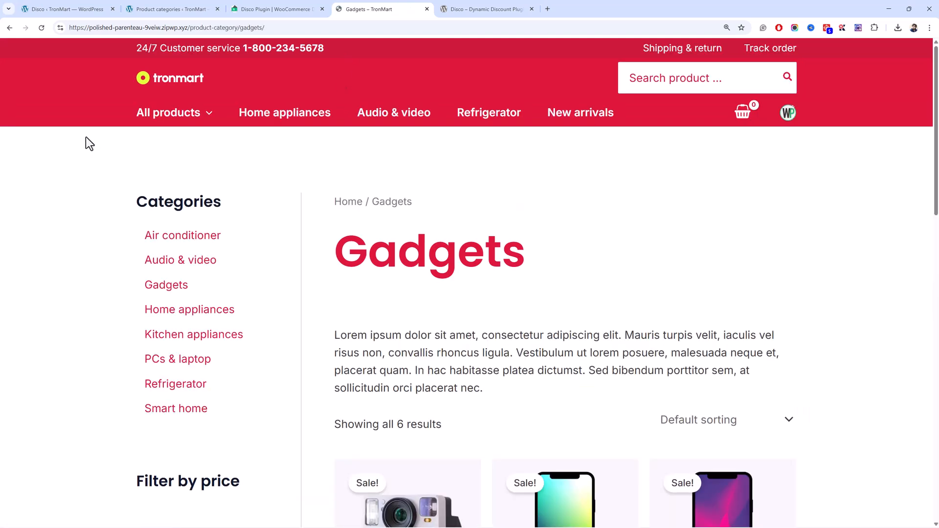
scroll(87, 139, down, 3)
scroll(92, 139, down, 5)
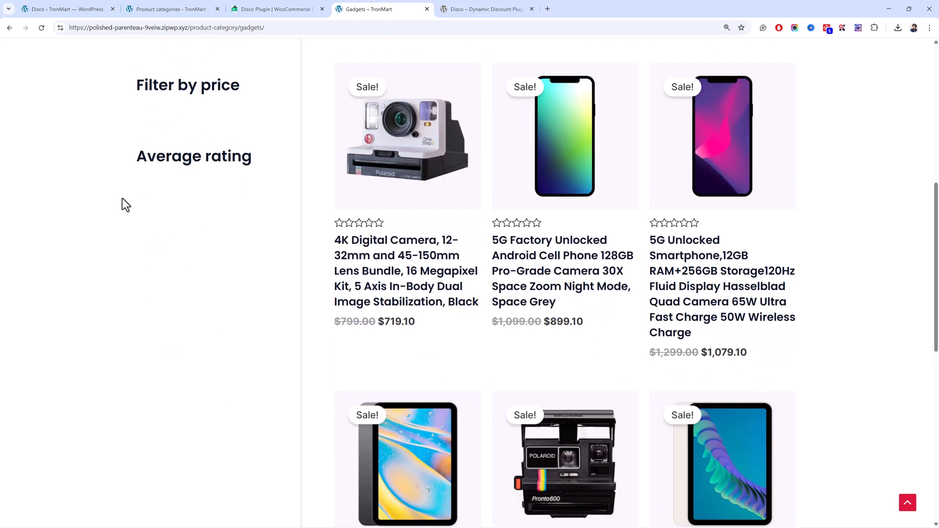
scroll(524, 339, down, 5)
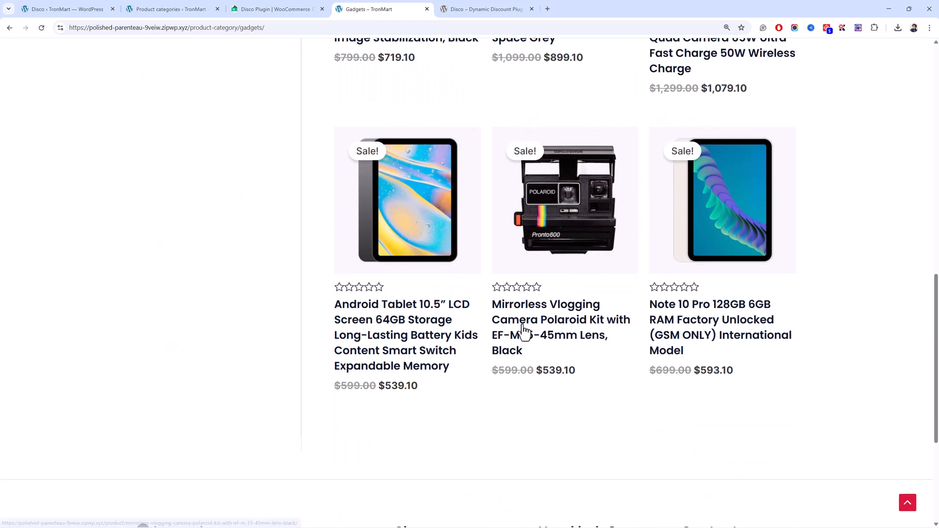
scroll(507, 272, up, 8)
scroll(362, 264, down, 11)
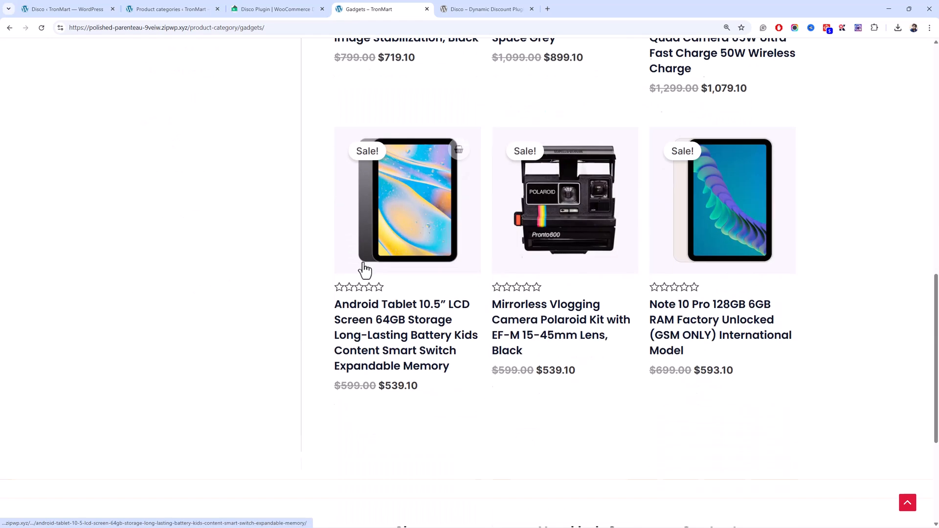
scroll(363, 253, up, 3)
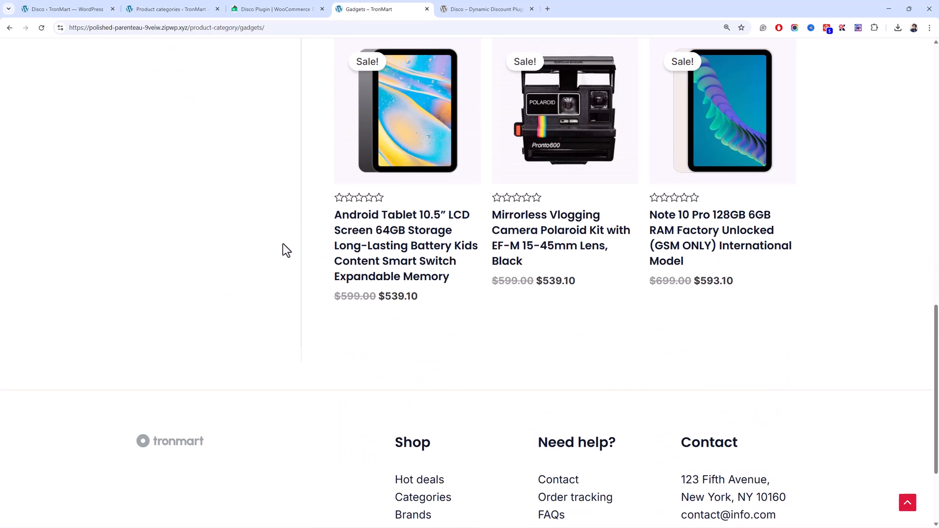
Return to the Disco campaign list and disable the 10% Discount on Gadgets campaign.
click(188, 9)
click(275, 9)
click(86, 8)
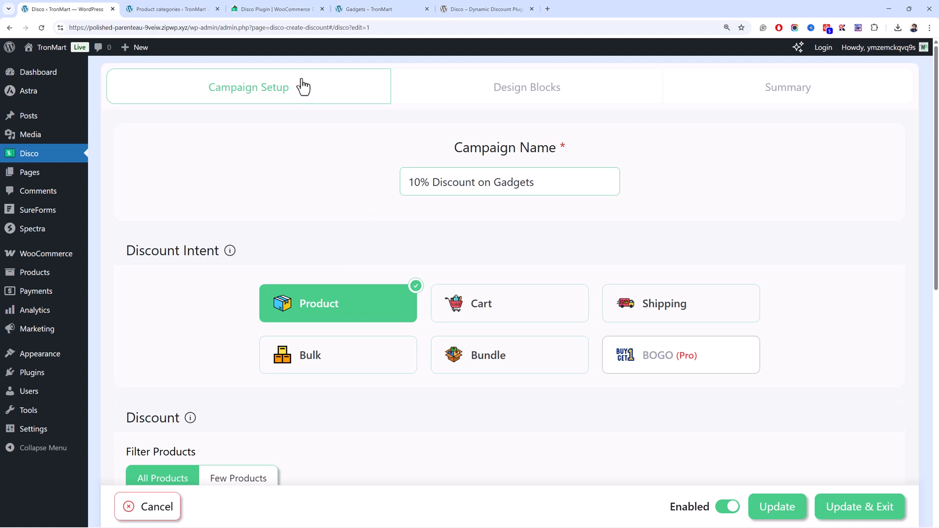
click(80, 157)
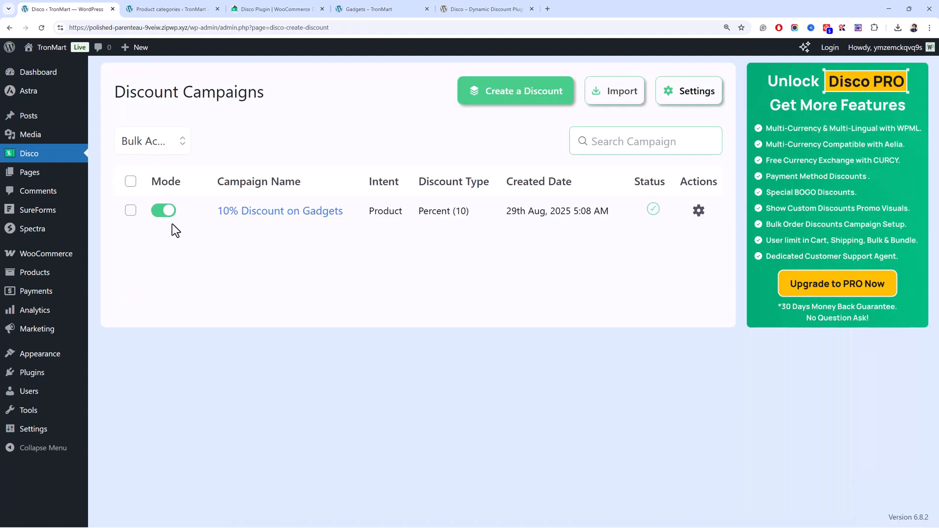
click(160, 213)
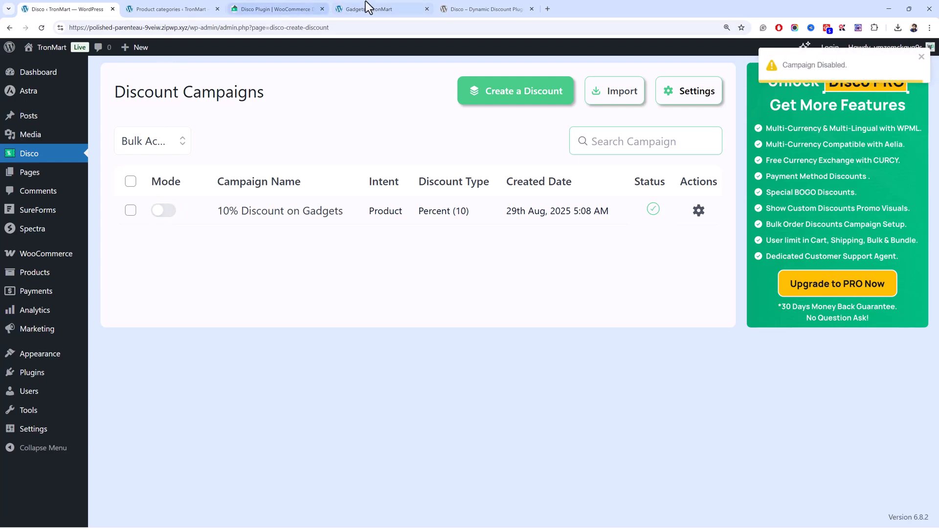
Reload the storefront's Gadgets category and examine the product prices with the campaign disabled.
click(354, 9)
scroll(212, 297, up, 10)
scroll(211, 300, down, 5)
key(F5)
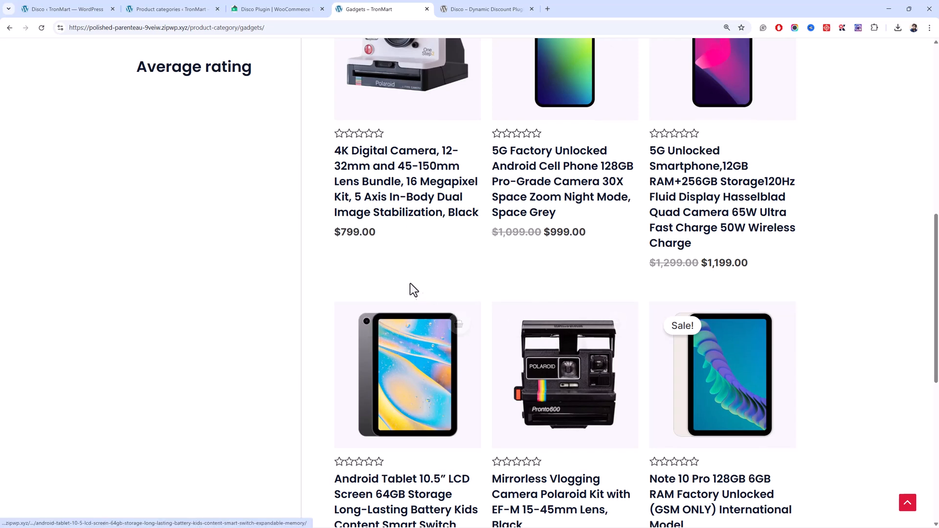
drag(377, 234, 328, 242)
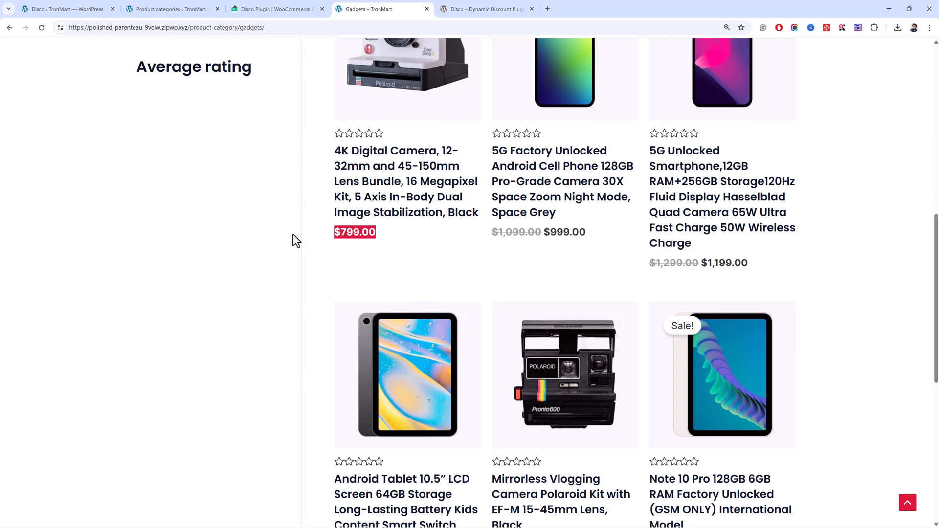
click(260, 288)
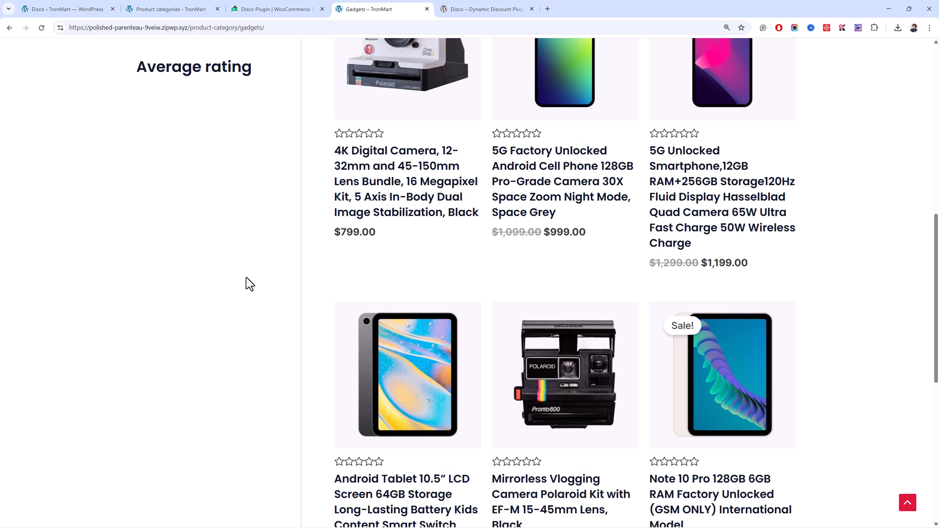
scroll(474, 324, down, 3)
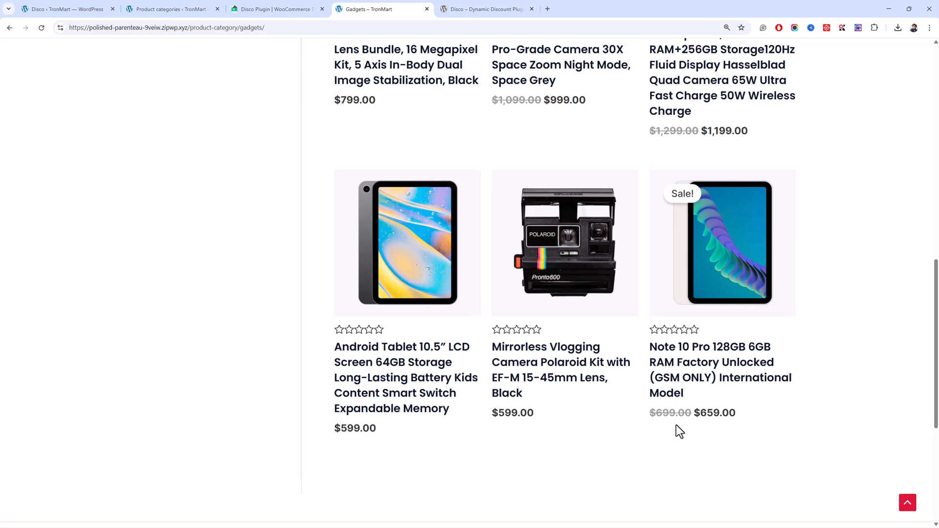
scroll(661, 410, up, 2)
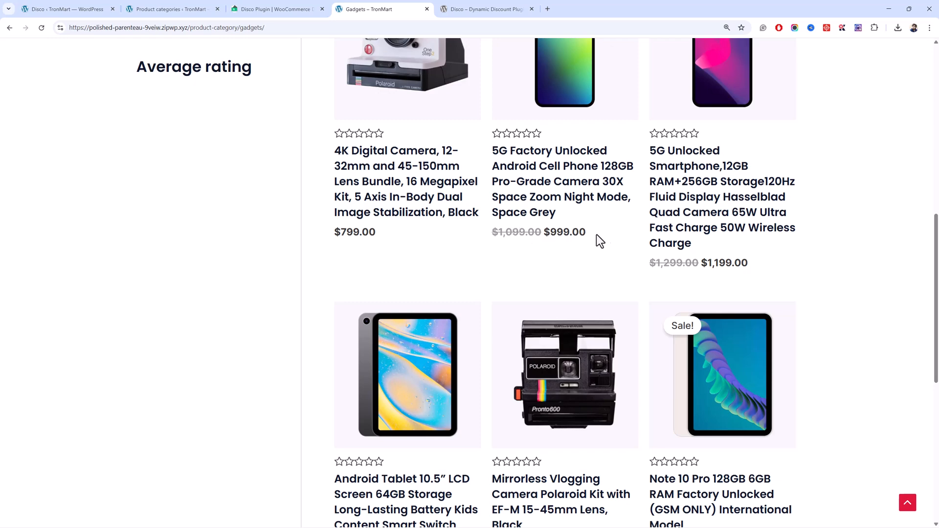
drag(602, 235, 536, 234)
click(521, 244)
scroll(508, 232, down, 8)
scroll(507, 229, up, 5)
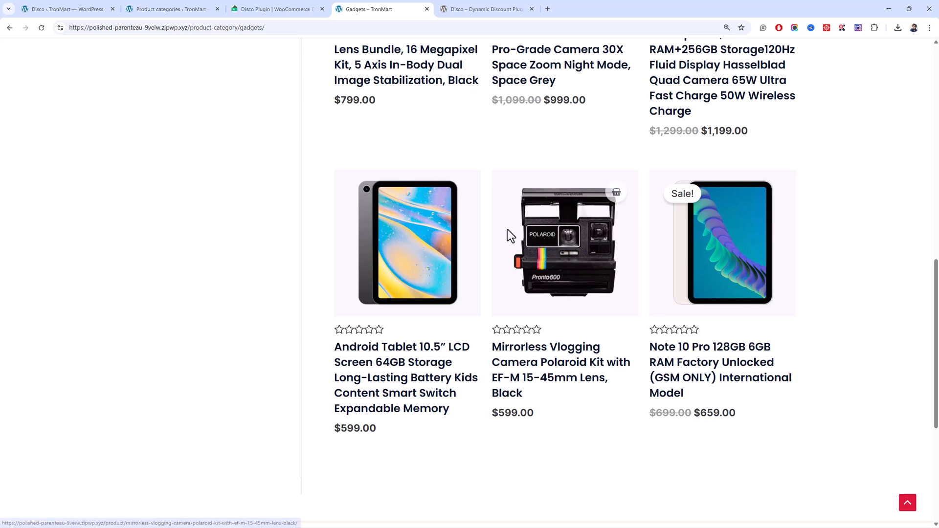
Re-enable the 10% Discount on Gadgets campaign and switch back to the storefront's Gadgets category.
click(187, 1)
click(244, 2)
click(141, 1)
click(74, 1)
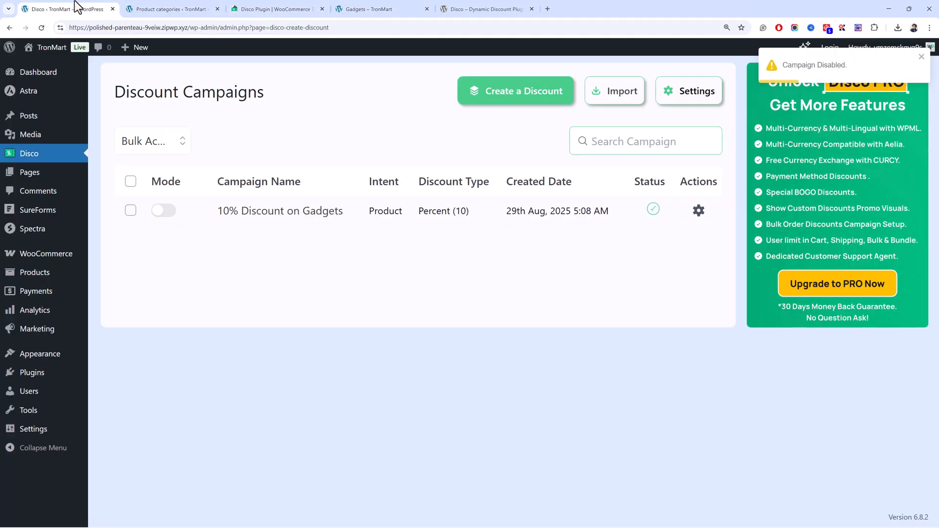
click(359, 9)
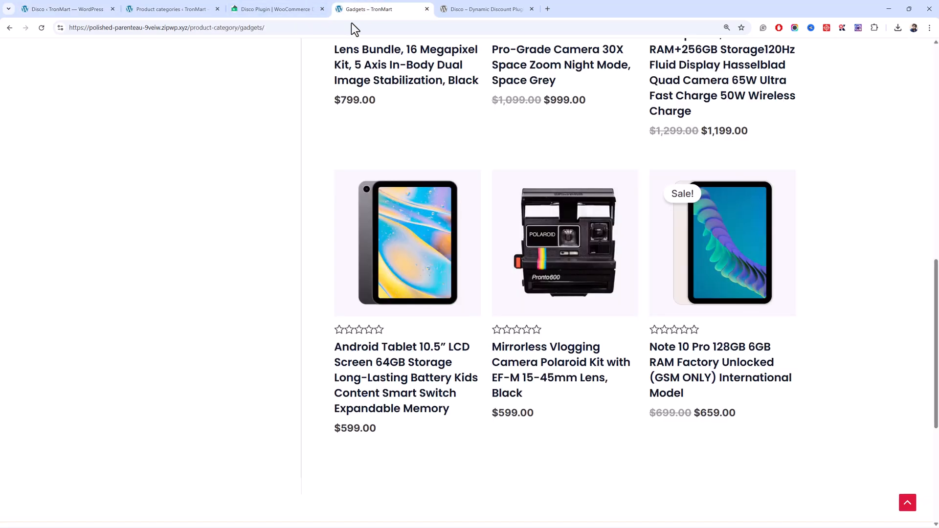
Compare the Gadgets product prices before and after reloading the page with the campaign active.
scroll(306, 188, up, 5)
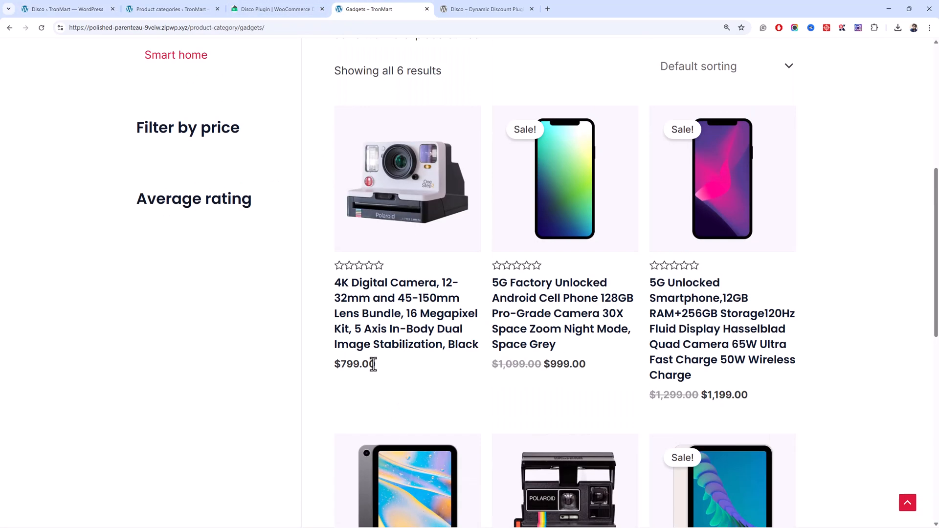
drag(375, 364, 317, 368)
drag(587, 365, 542, 365)
click(259, 374)
scroll(259, 373, down, 5)
key(F5)
scroll(262, 369, up, 2)
drag(565, 249, 544, 236)
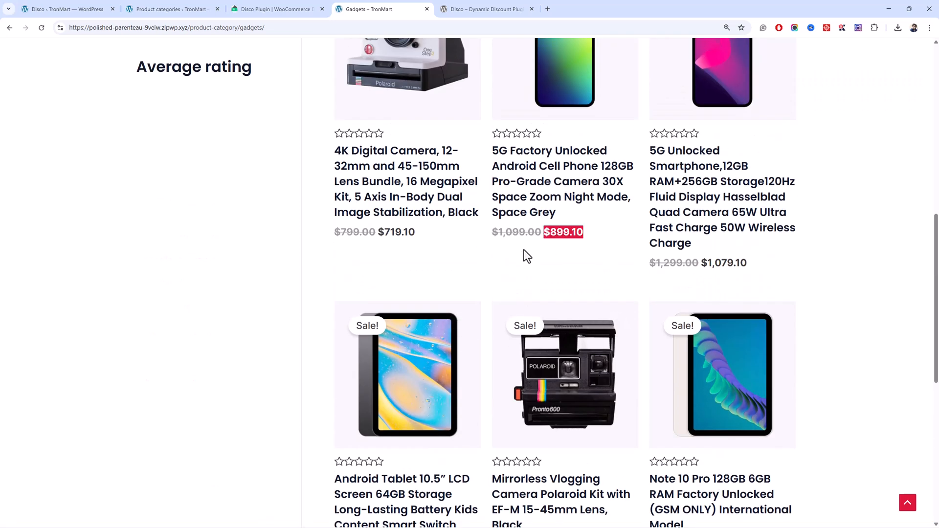
click(592, 237)
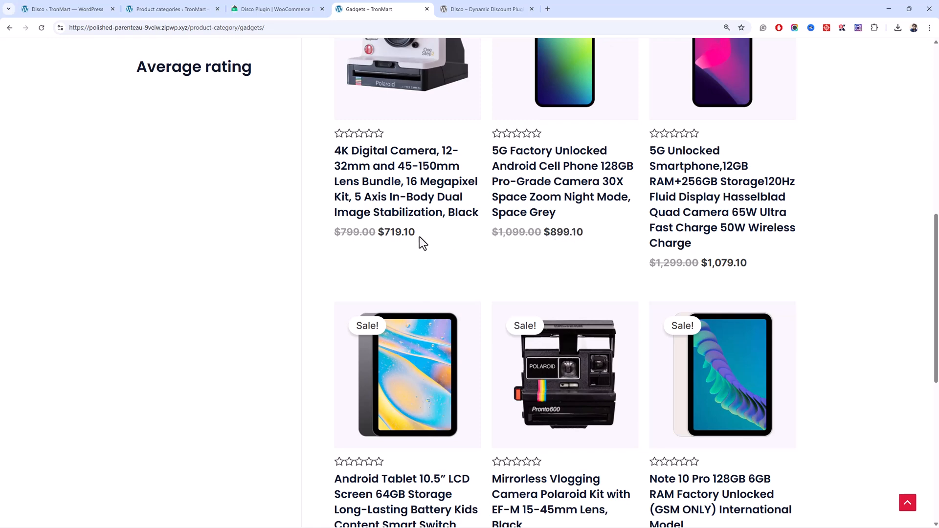
scroll(405, 243, down, 7)
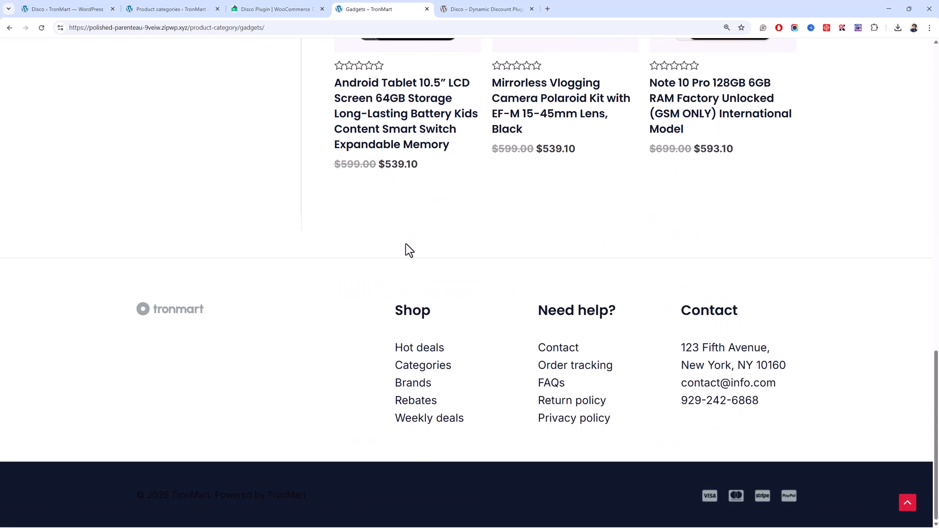
Open the storefront's Audio & video category and check whether the campaign affects its product prices.
scroll(407, 240, up, 12)
scroll(408, 244, up, 4)
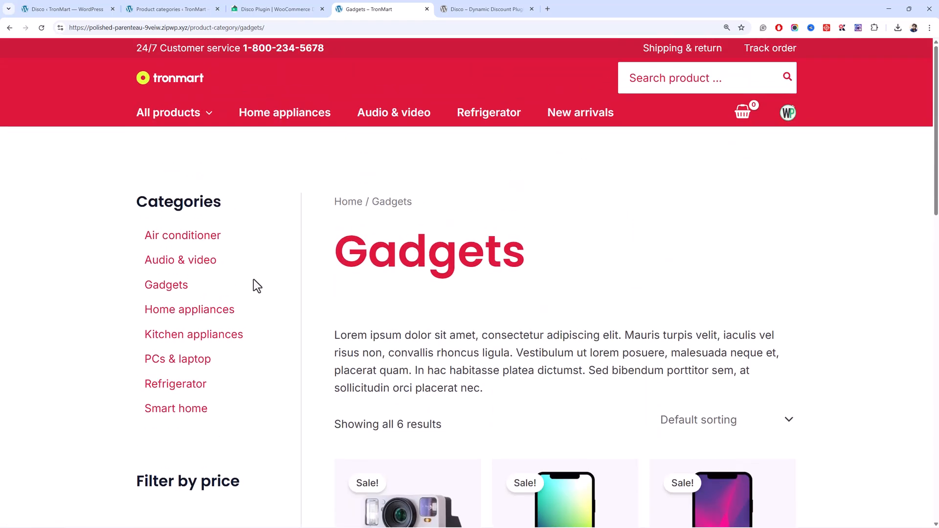
click(208, 261)
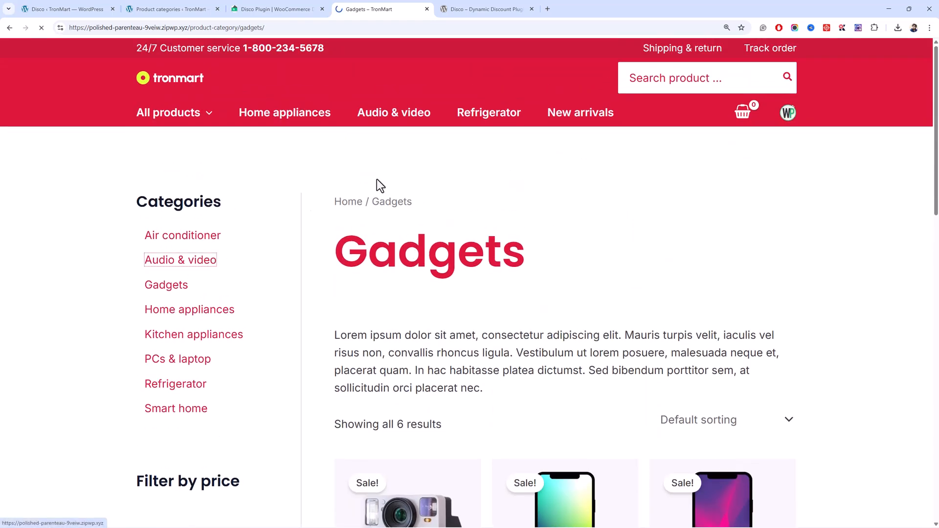
scroll(459, 137, down, 5)
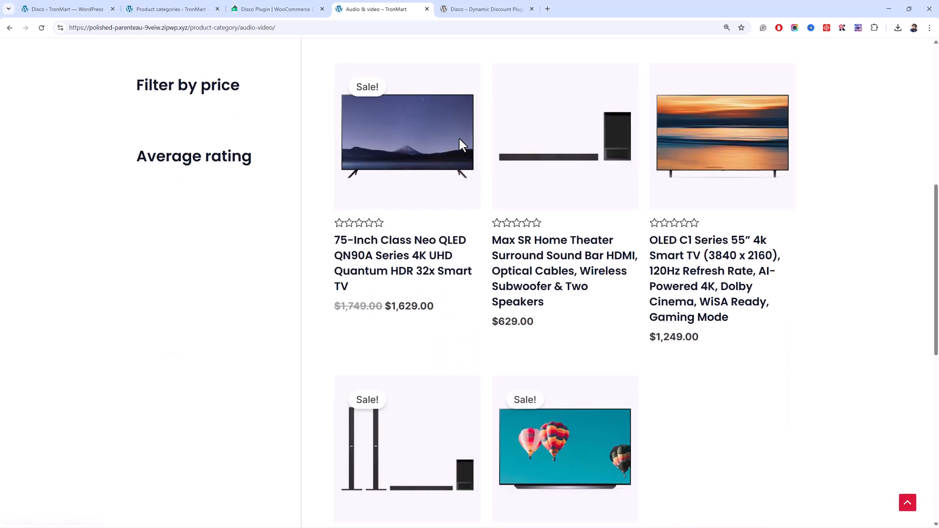
mouse_move(548, 323)
mouse_down()
mouse_move(484, 324)
mouse_move(537, 328)
mouse_up()
Create a new discount campaign named "Cart Discount" and set its discount intent to Cart.
click(94, 7)
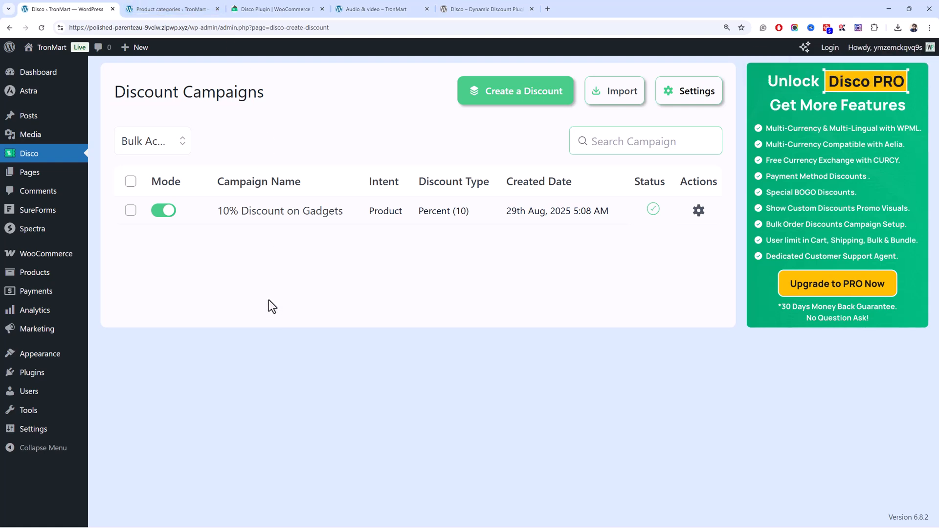
click(487, 88)
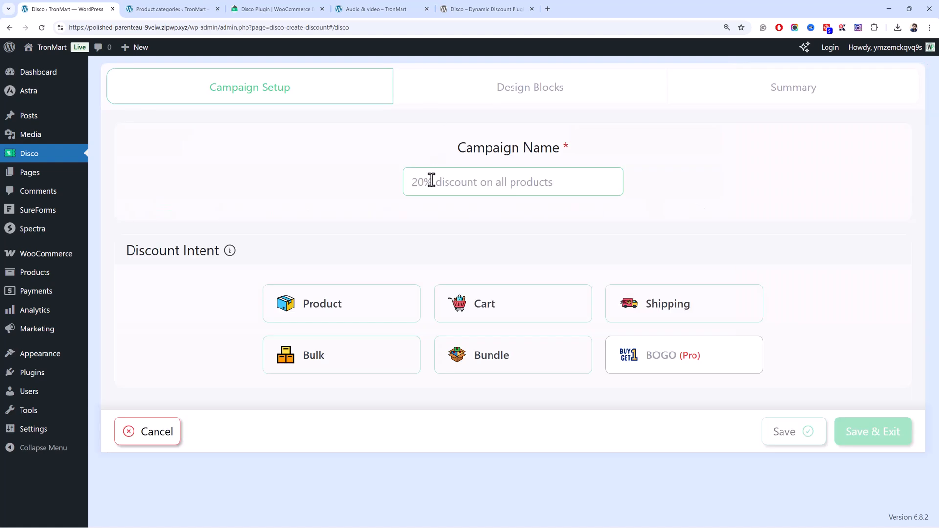
click(439, 182)
text(C)
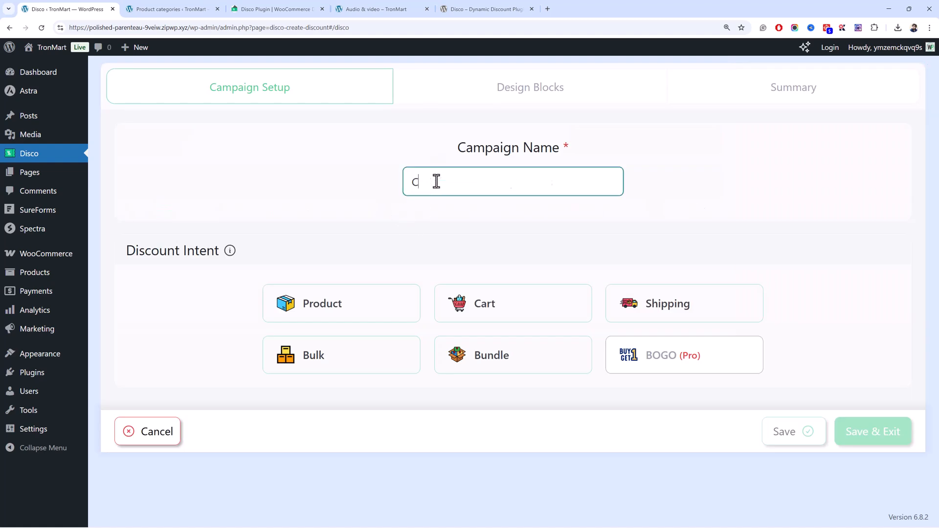
text(art Discount)
click(543, 313)
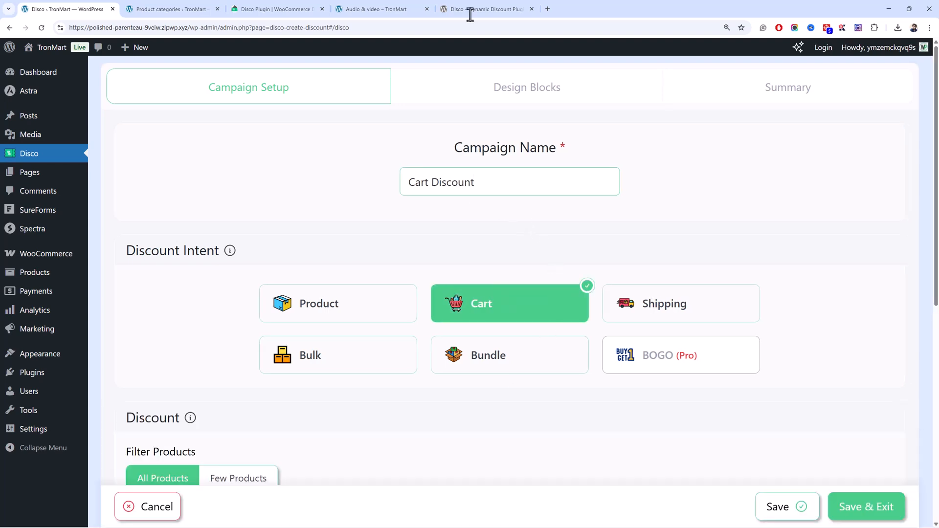
Review the cart campaign's product filter, validity dates, conditions area and available discount types.
scroll(430, 343, down, 2)
scroll(368, 270, down, 3)
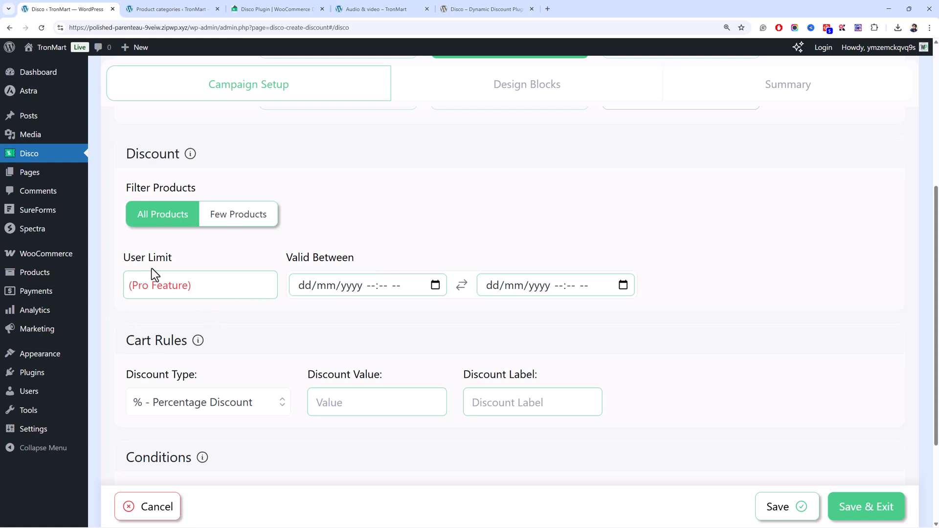
scroll(294, 269, up, 5)
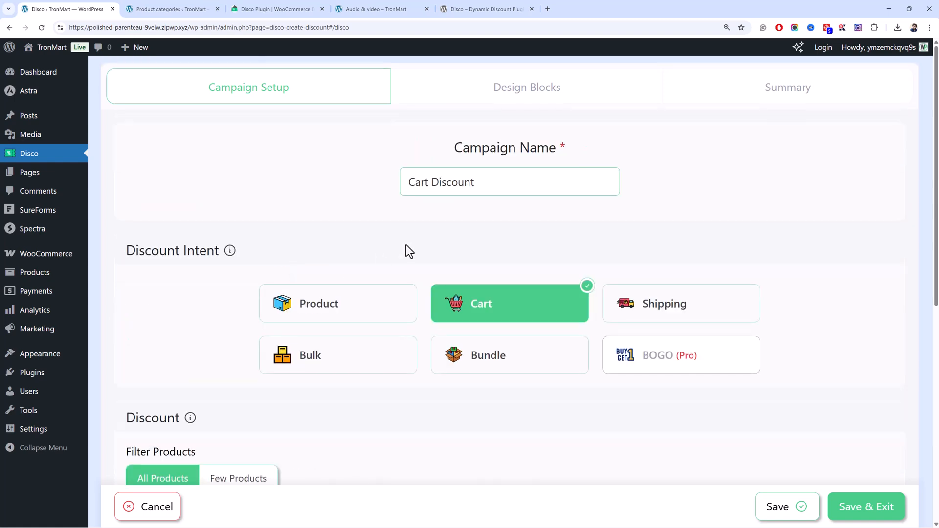
scroll(462, 253, down, 5)
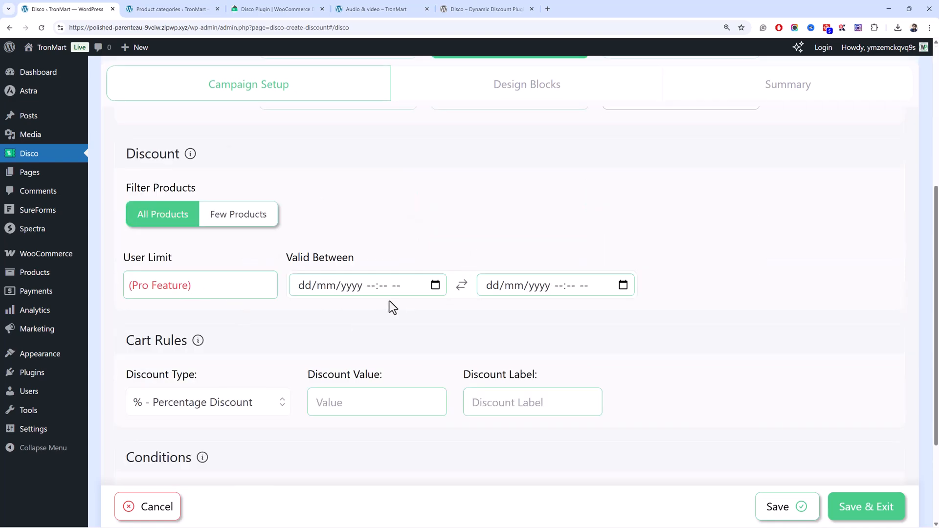
scroll(389, 301, down, 3)
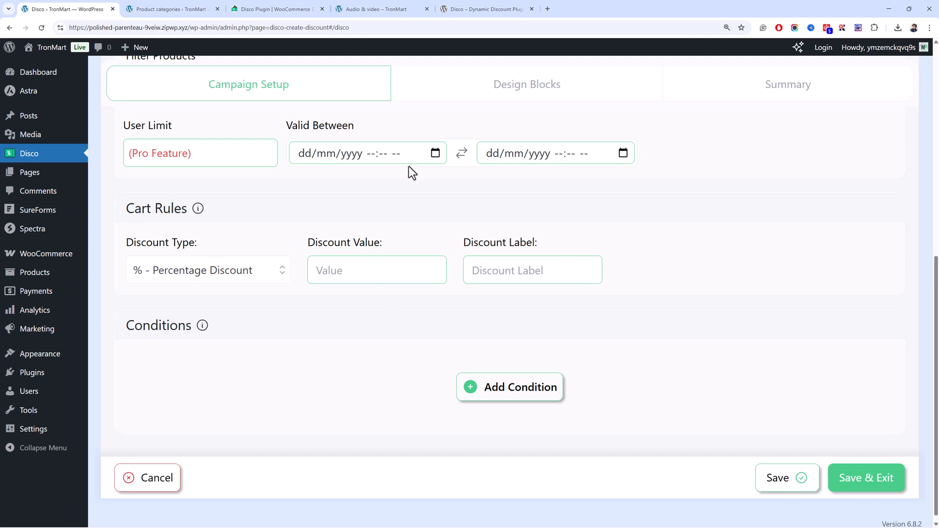
click(428, 160)
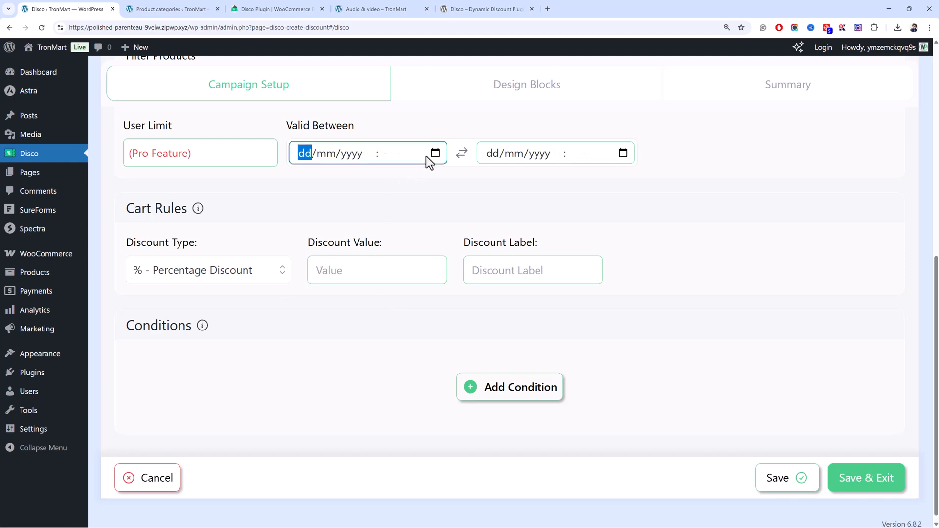
click(415, 210)
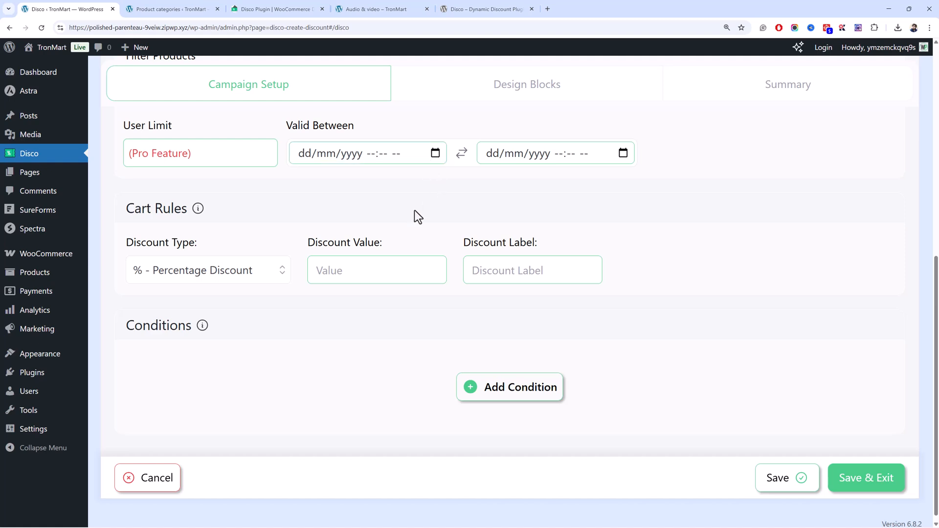
click(250, 275)
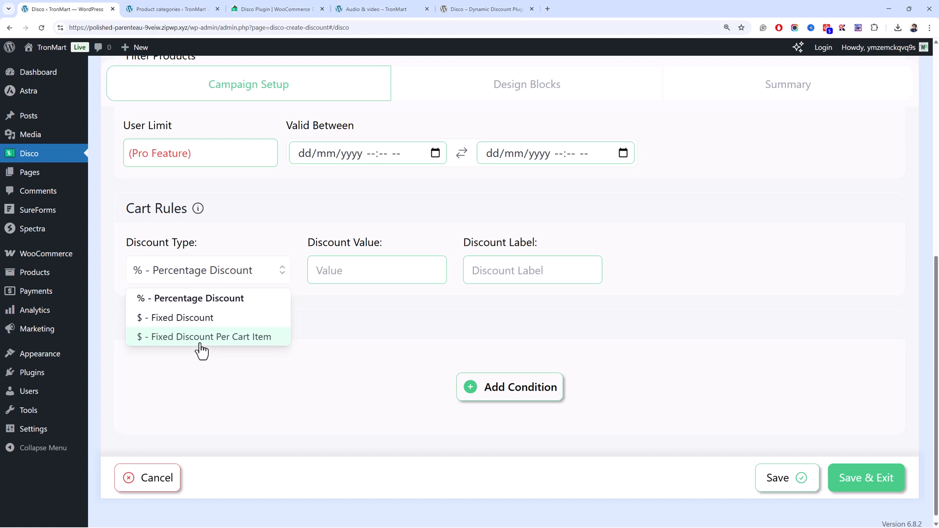
click(359, 244)
Rename the campaign to "5% Cart Discount".
scroll(360, 243, up, 8)
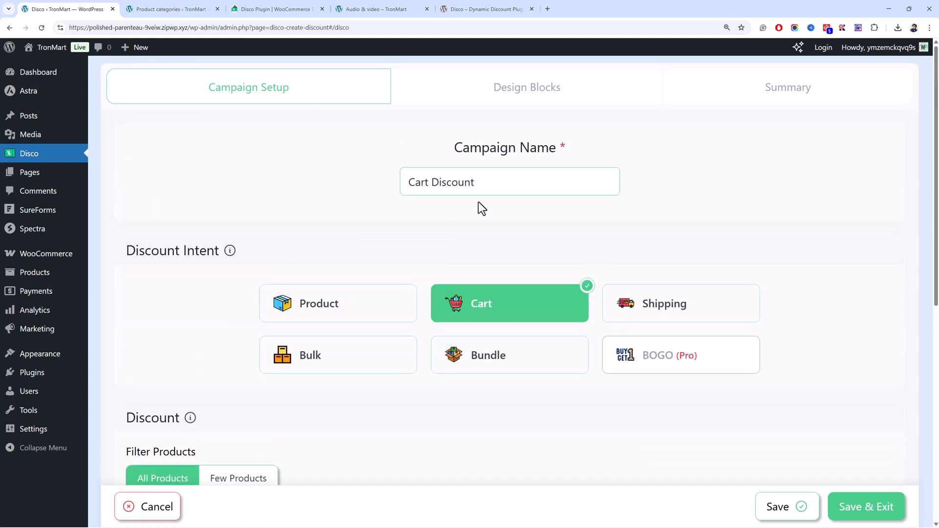
click(408, 182)
text(5%)
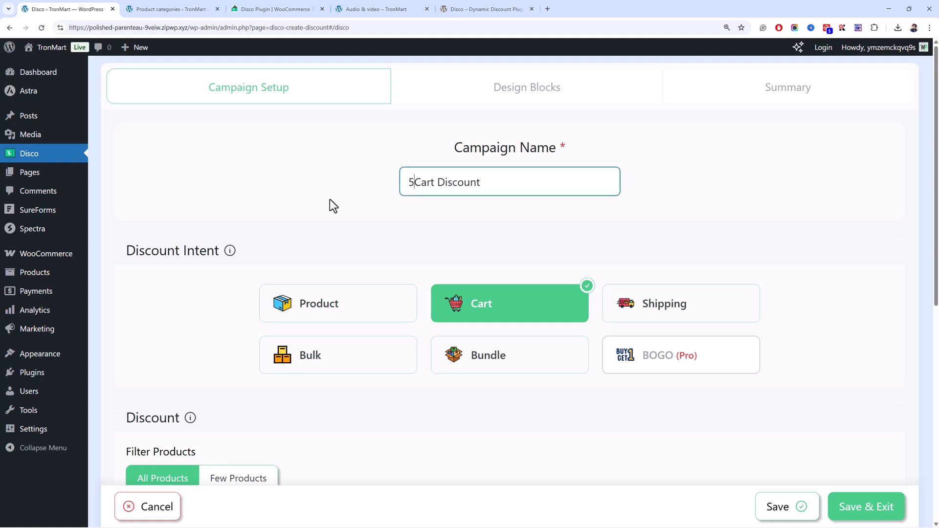
Set the cart rule's percentage discount value to 5 and its discount label to "5% Discount".
scroll(329, 198, down, 10)
click(382, 258)
text(5)
click(464, 264)
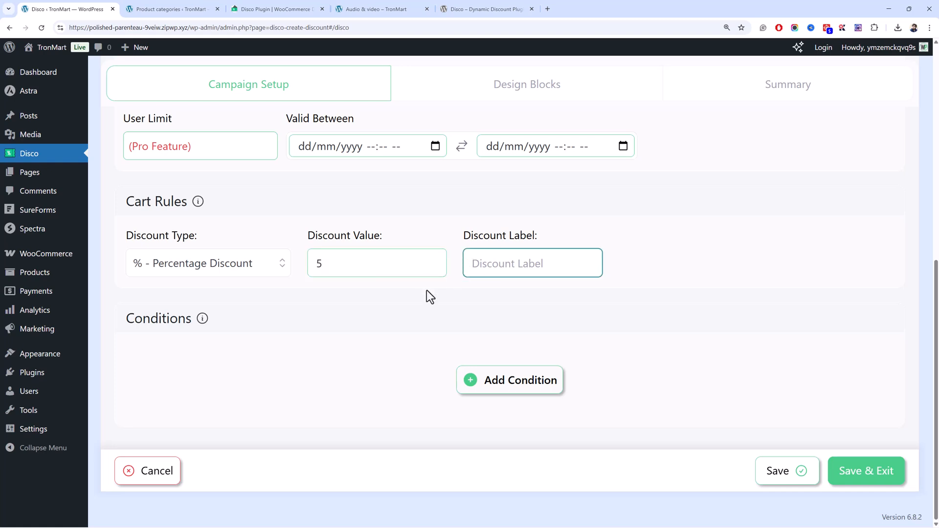
text(5% Discount)
Add a condition requiring Items Count (Entire Cart) to be Greater Than or Equal to 2.
click(485, 385)
click(320, 324)
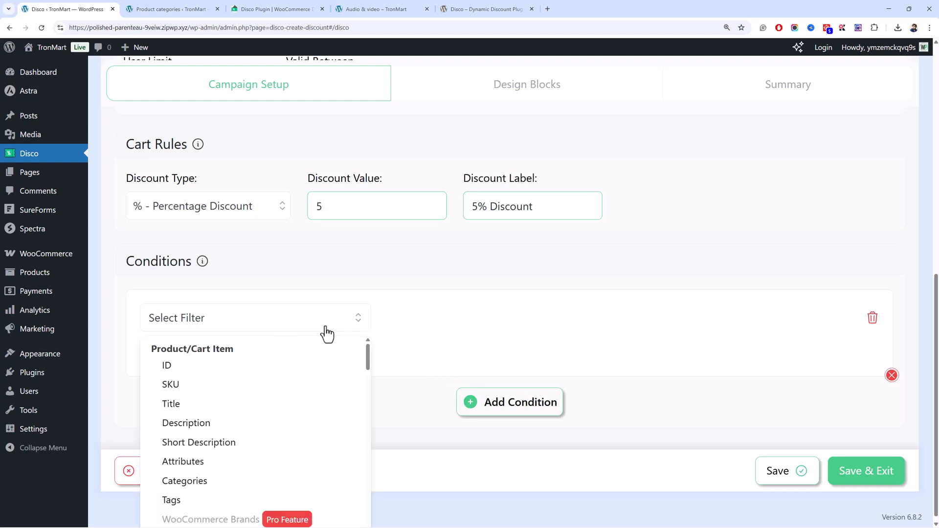
scroll(291, 350, down, 5)
click(264, 392)
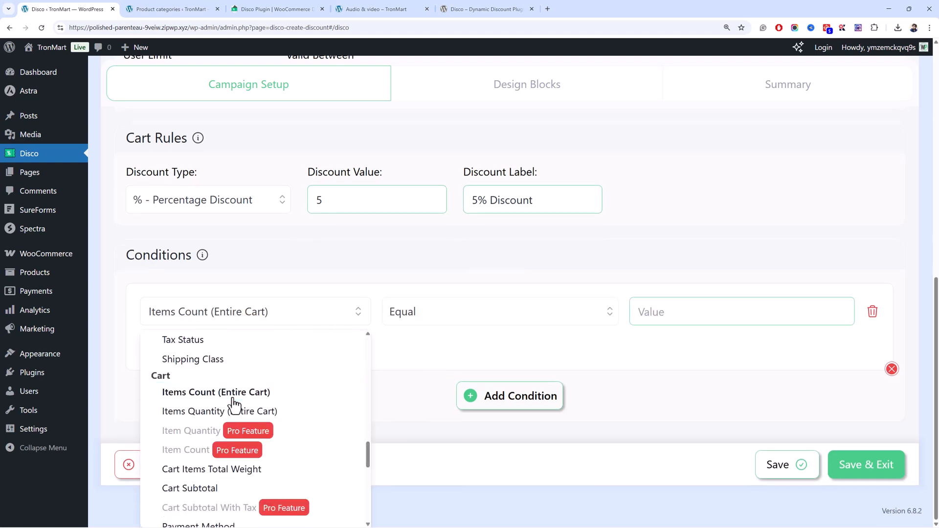
click(655, 322)
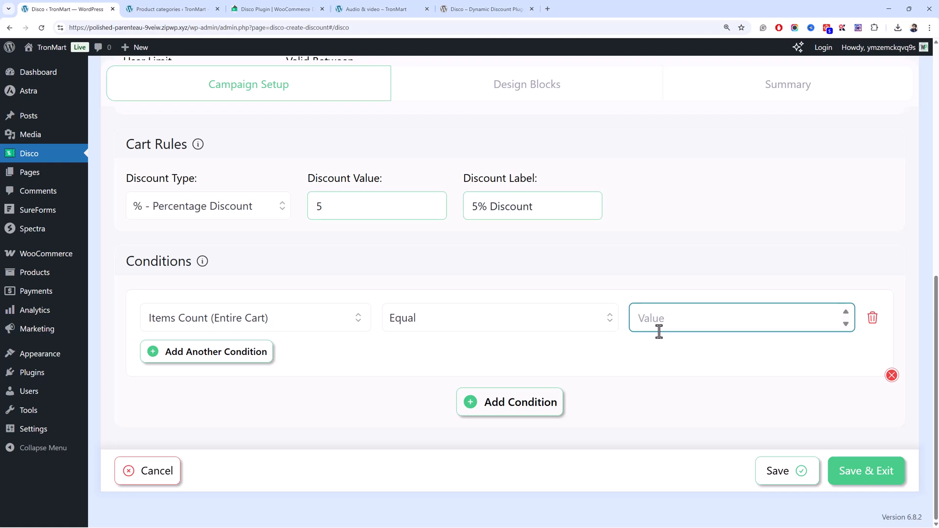
click(564, 325)
click(558, 404)
text(2)
click(627, 374)
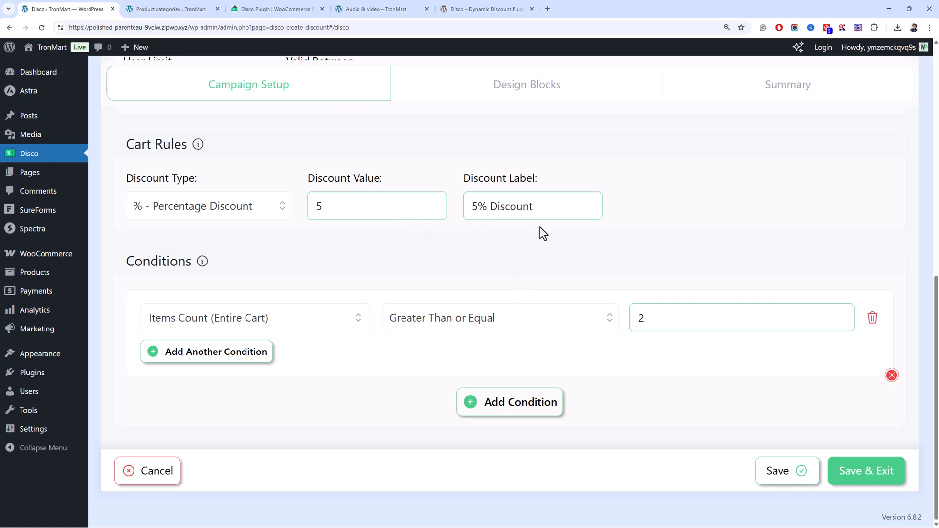
Change the discount label to "5% Cart Discount", then save the campaign and return to the campaign list.
click(487, 208)
text(Cart)
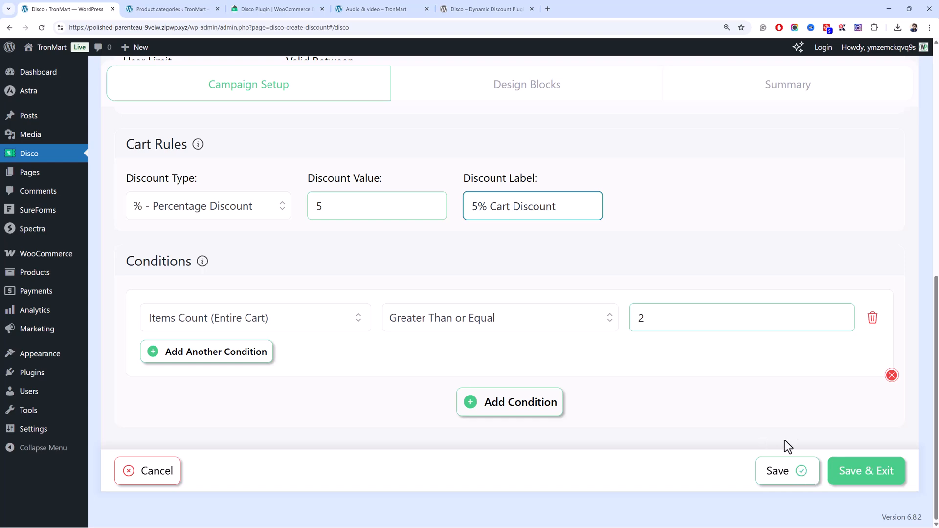
scroll(771, 425, up, 5)
scroll(806, 440, down, 5)
click(858, 481)
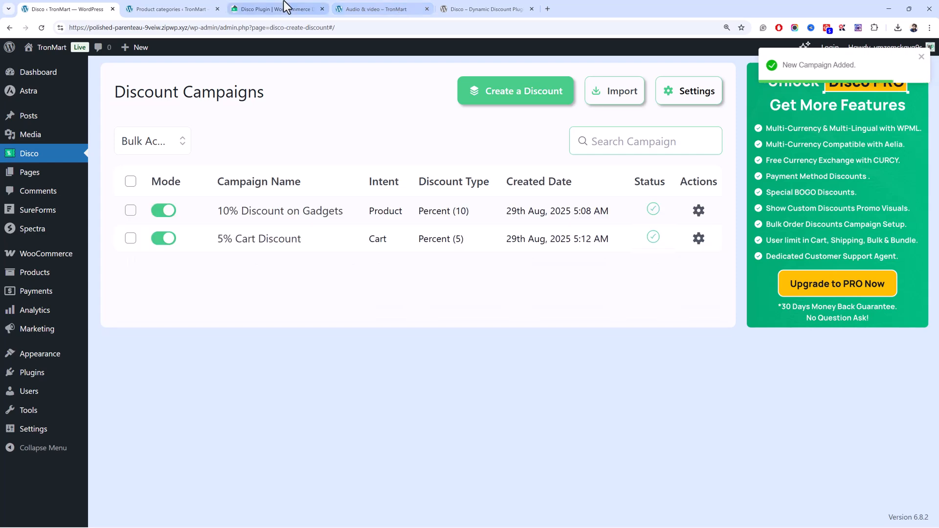
Reload the storefront's Audio & video category, add the Max SR Home Theater sound bar to the cart and view the cart.
click(283, 1)
click(361, 9)
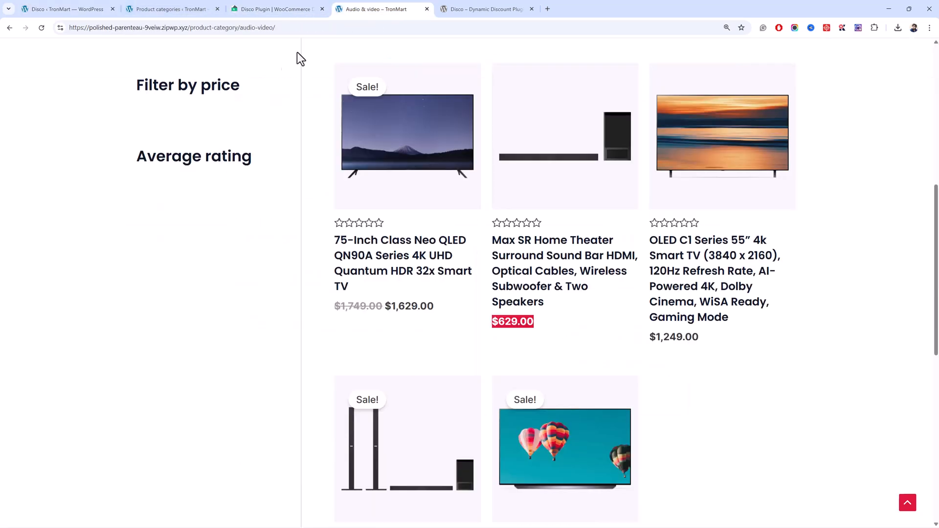
click(204, 285)
key(F5)
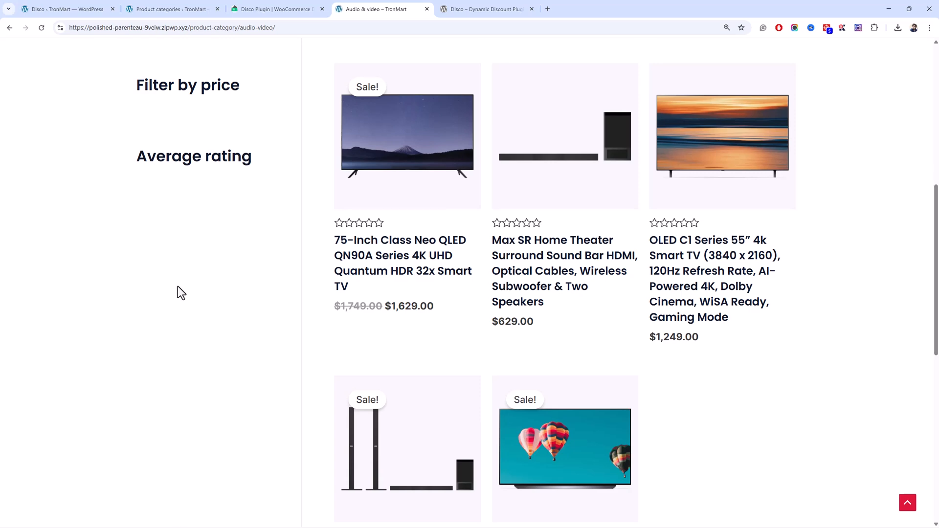
scroll(178, 287, up, 5)
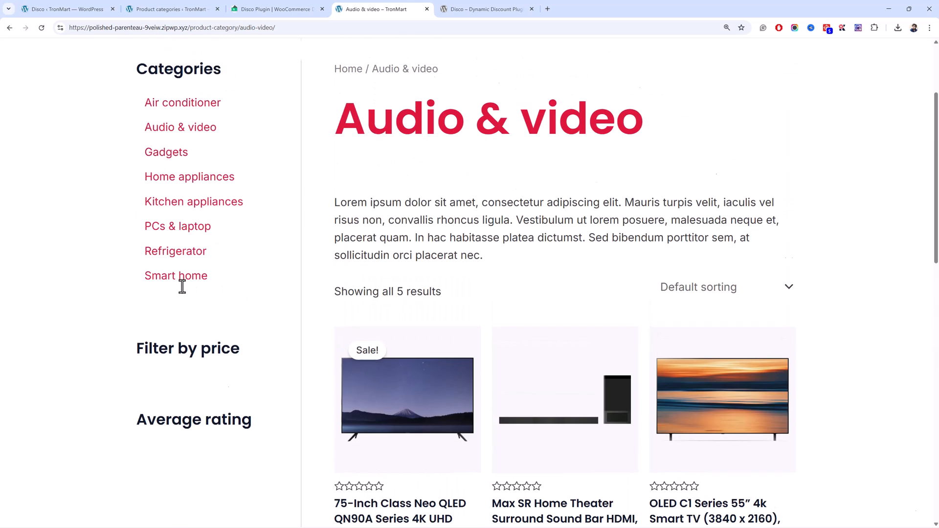
scroll(183, 286, down, 5)
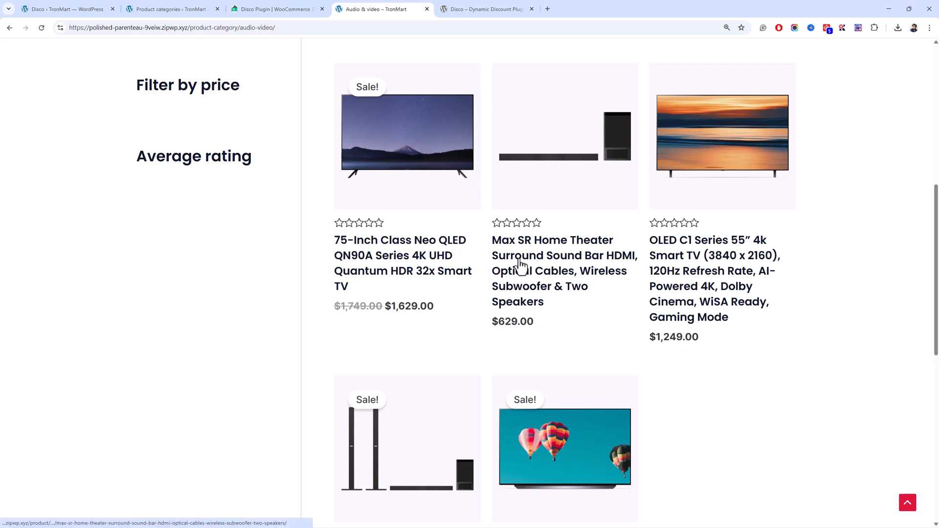
click(498, 260)
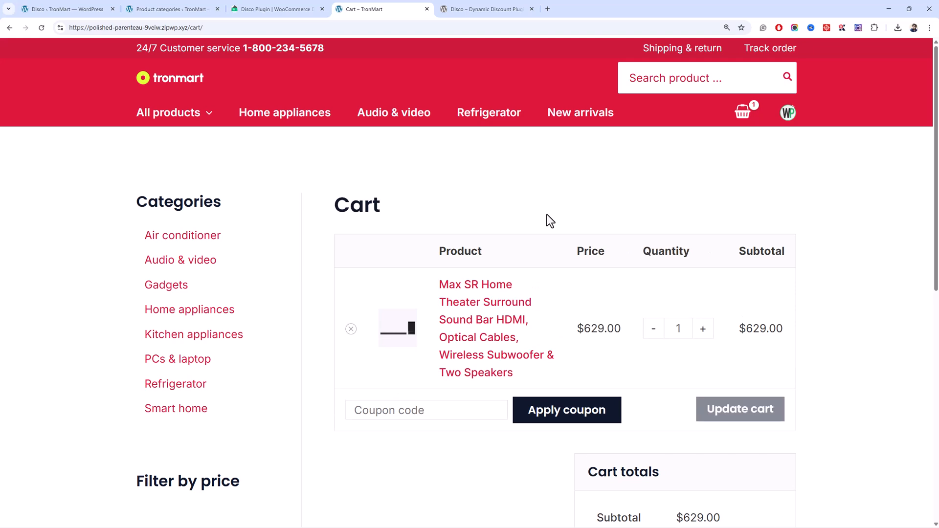
Check the item price and cart totals for any discount with only the sound bar in the cart.
scroll(549, 218, down, 5)
scroll(549, 218, up, 3)
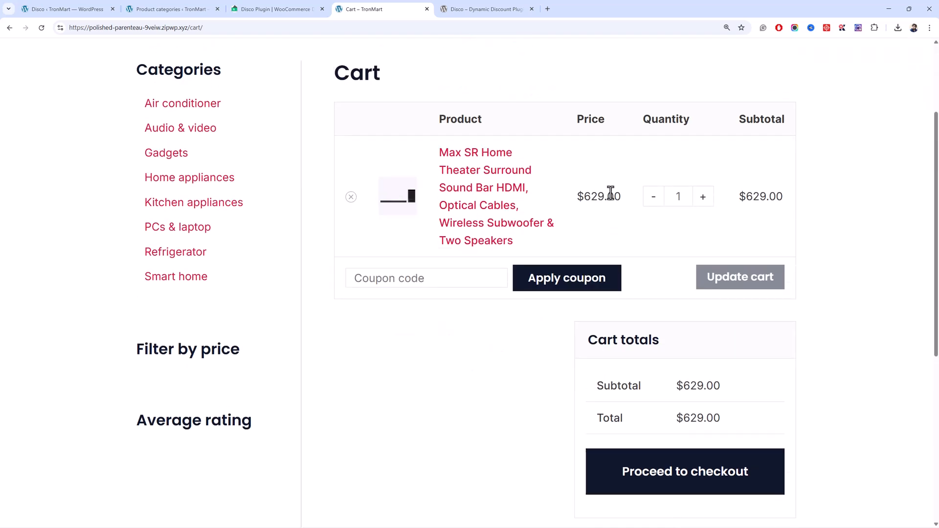
drag(623, 198, 583, 197)
scroll(595, 222, down, 2)
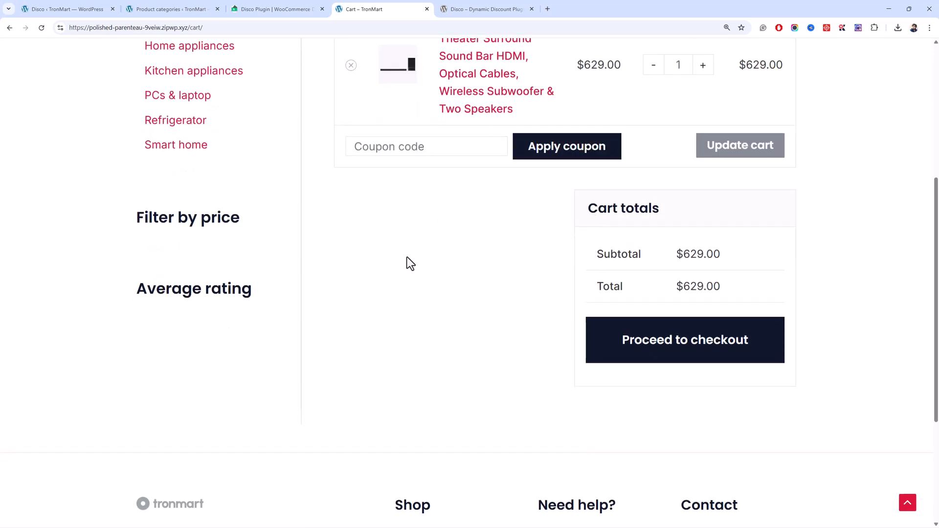
Add the BTU 115V Window-Mounted Air Conditioner from the Air conditioner category to the cart and view the cart.
scroll(409, 263, up, 4)
click(204, 246)
scroll(433, 238, down, 4)
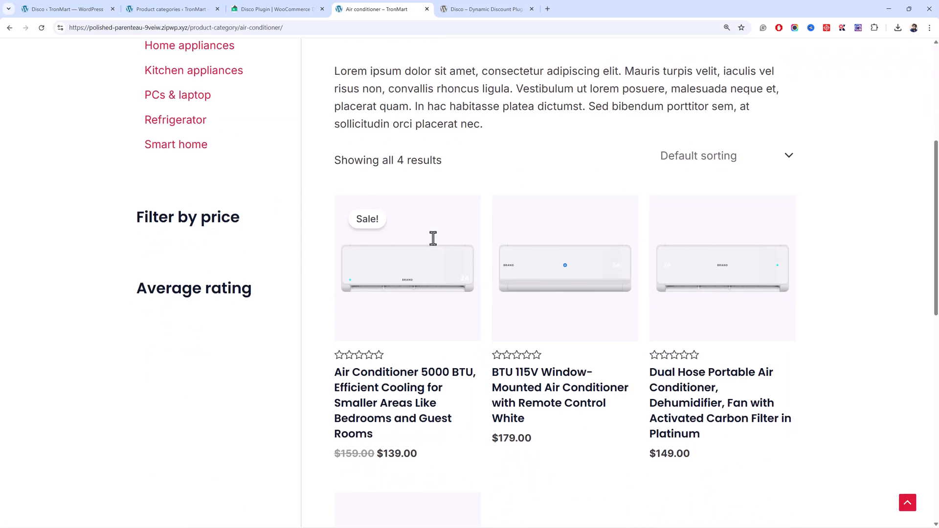
scroll(433, 238, down, 2)
click(518, 292)
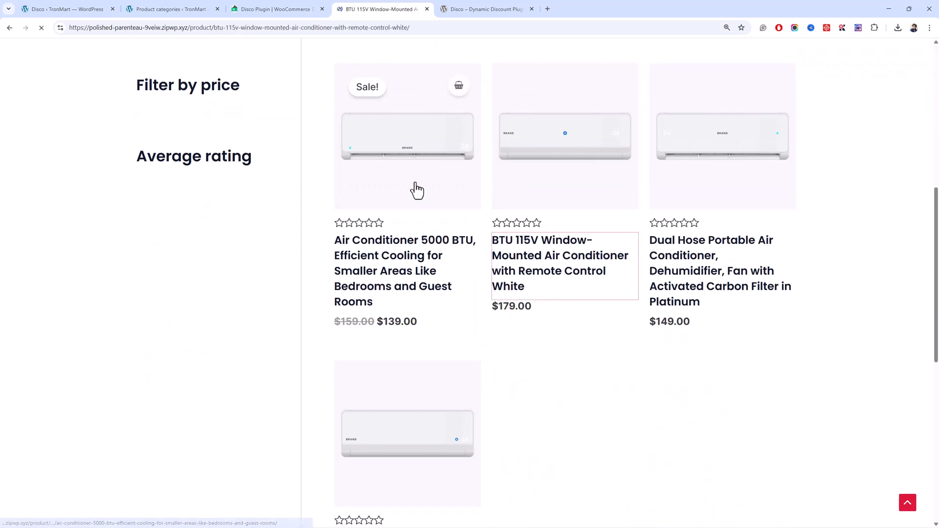
scroll(613, 294, down, 3)
click(625, 313)
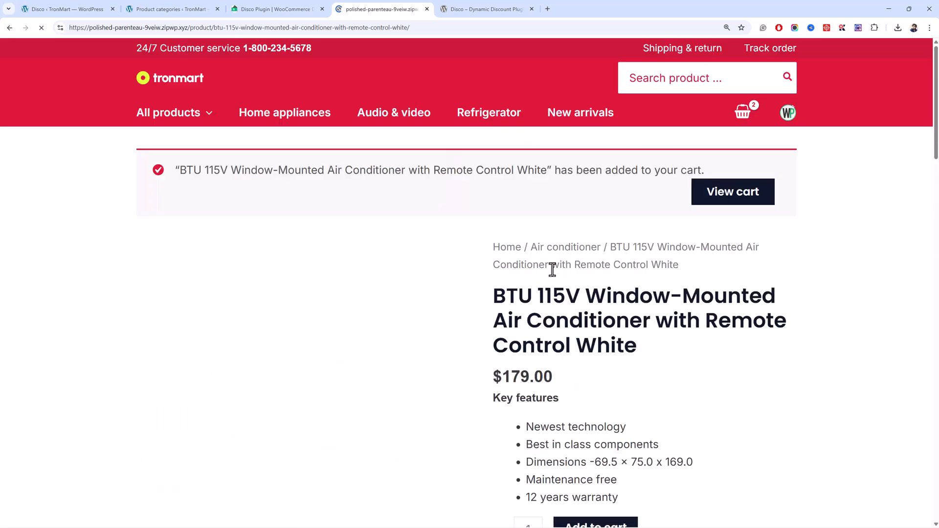
click(721, 203)
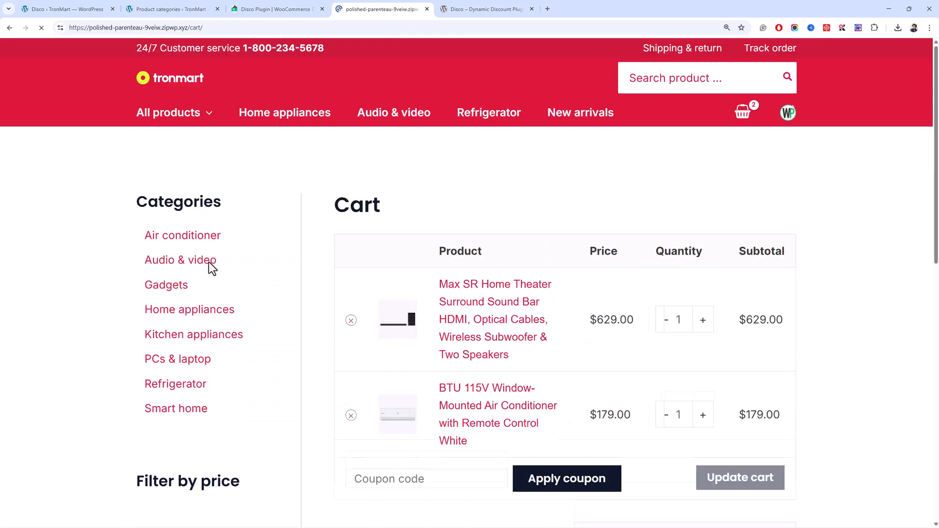
Open the 5% Cart Discount campaign for editing in the Disco admin and check its item count condition.
key(ctrl+1)
click(699, 239)
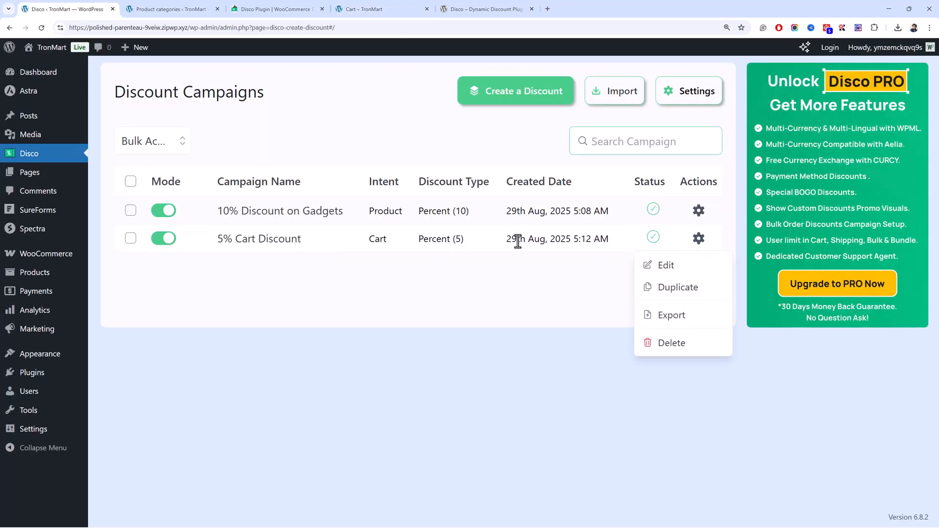
click(665, 271)
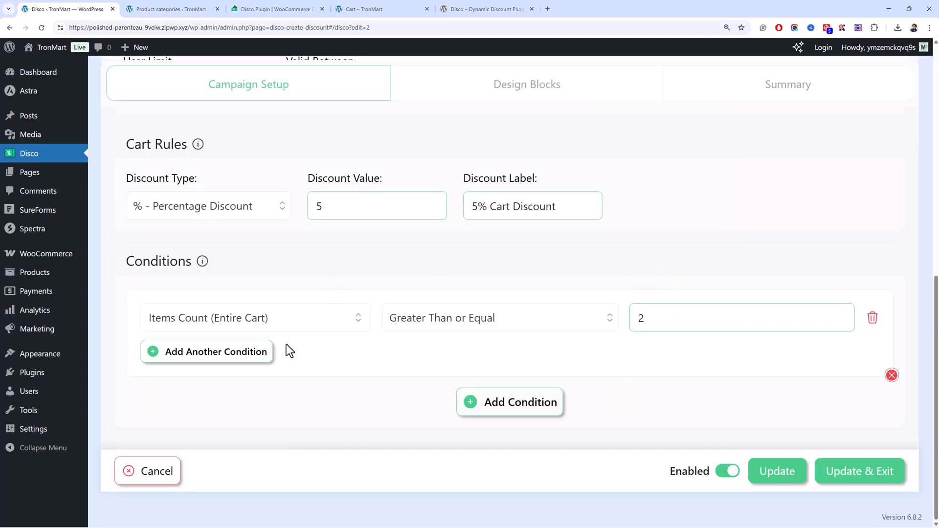
Return to the storefront cart and examine the two item prices and the 5% Cart Discount line in the cart totals.
key(ctrl+4)
scroll(446, 439, up, 3)
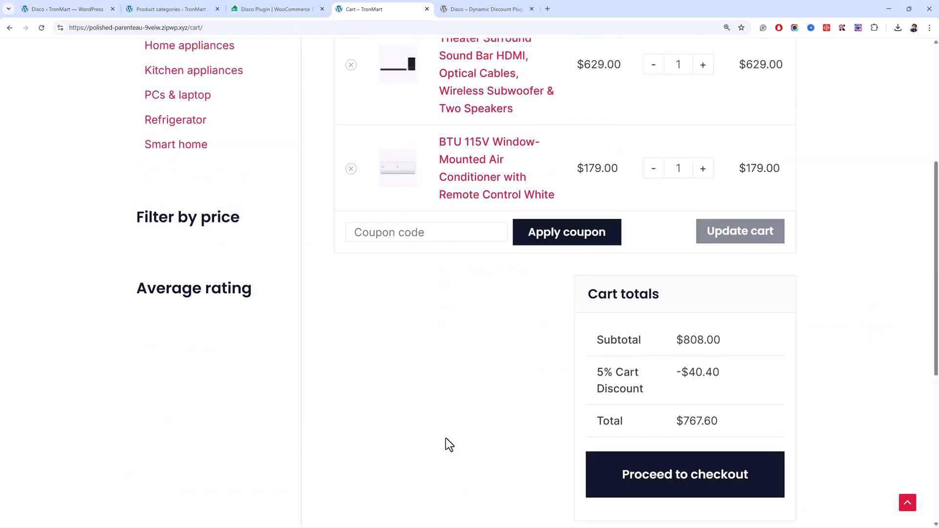
drag(660, 390, 580, 376)
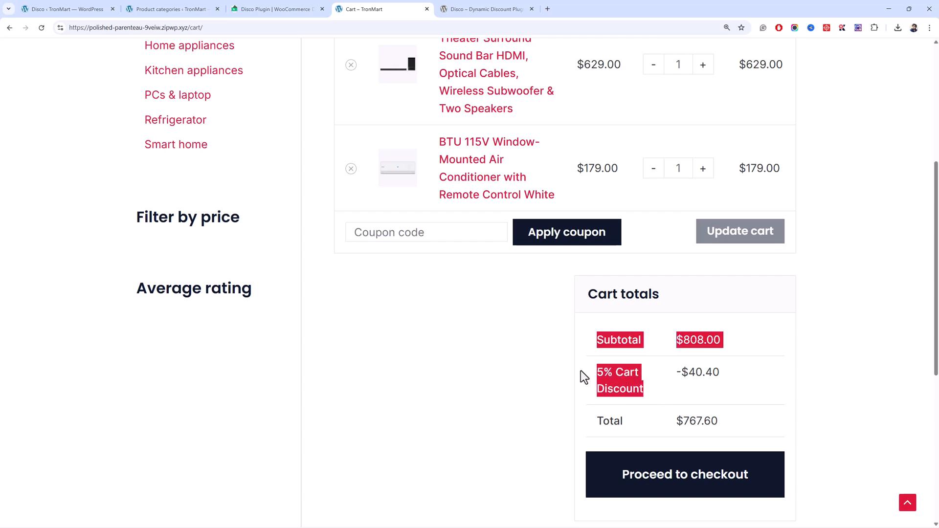
click(450, 406)
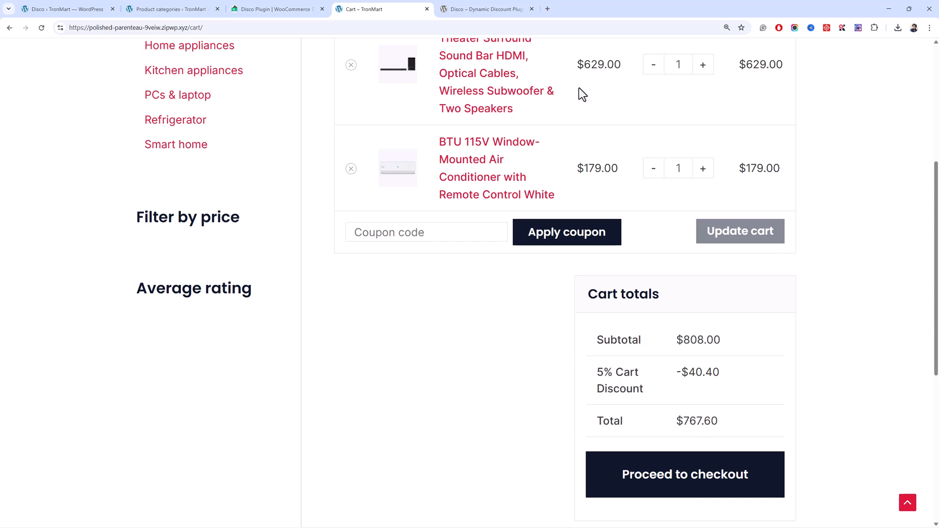
scroll(587, 117, up, 5)
drag(604, 329, 568, 330)
click(565, 323)
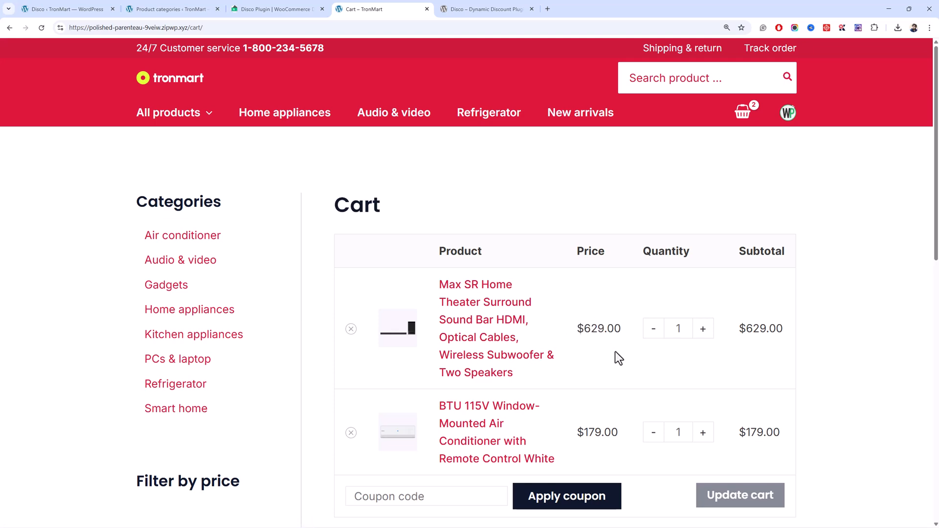
scroll(610, 350, down, 5)
drag(662, 377, 594, 366)
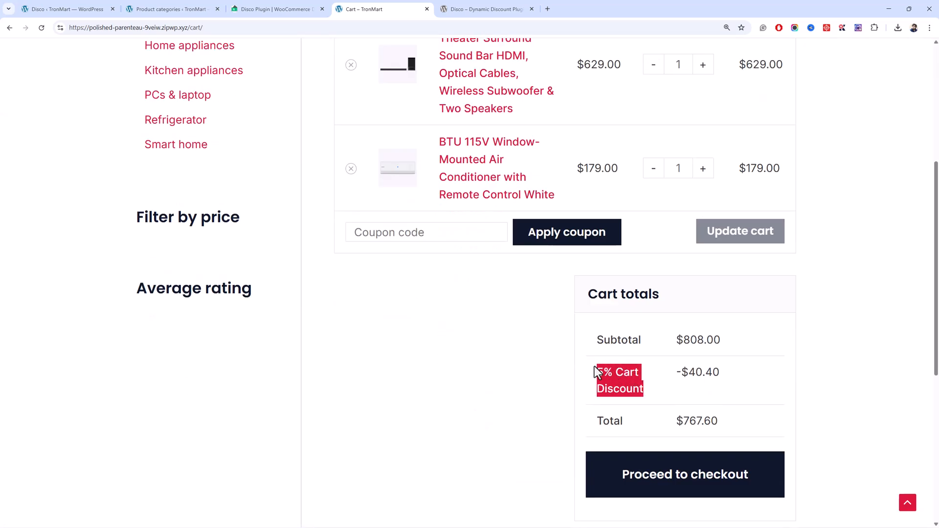
click(631, 367)
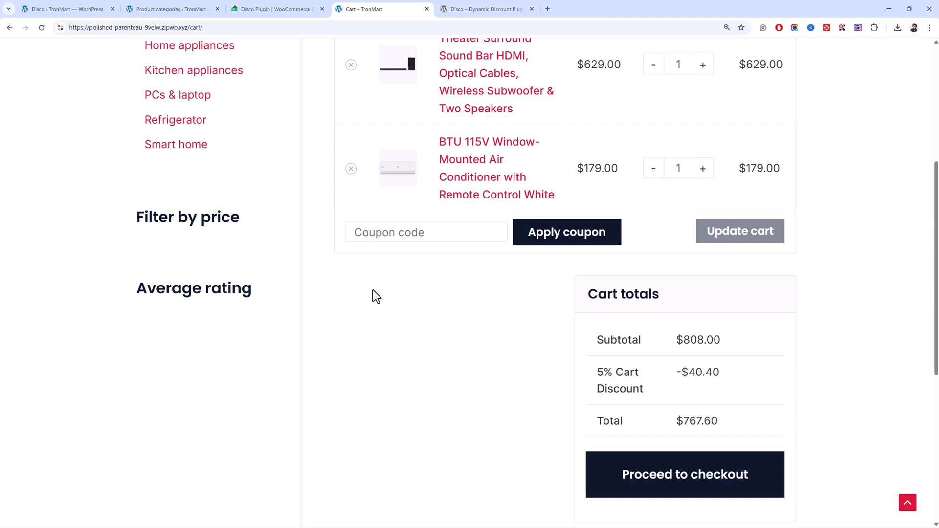
Remove the BTU 115V Window-Mounted Air Conditioner from the cart and check the cart totals for any discount.
click(350, 170)
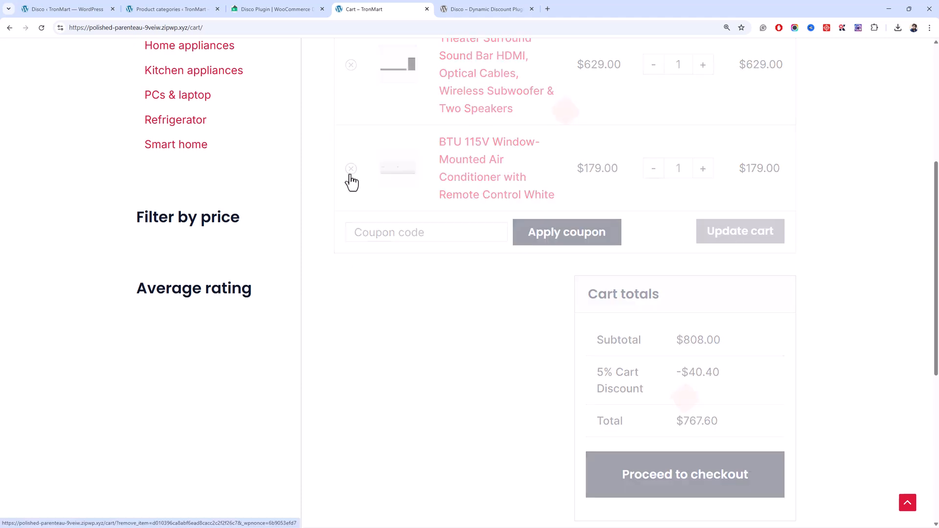
drag(731, 465, 650, 459)
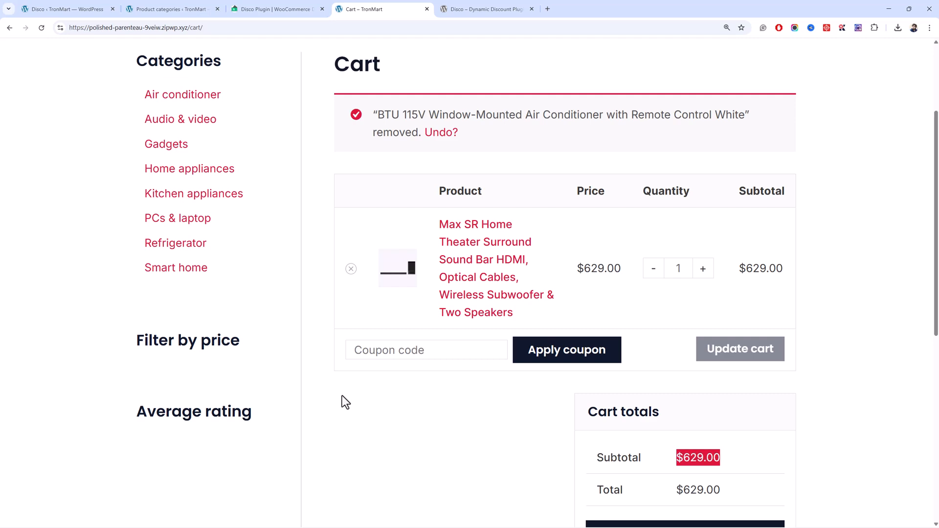
scroll(342, 392, up, 3)
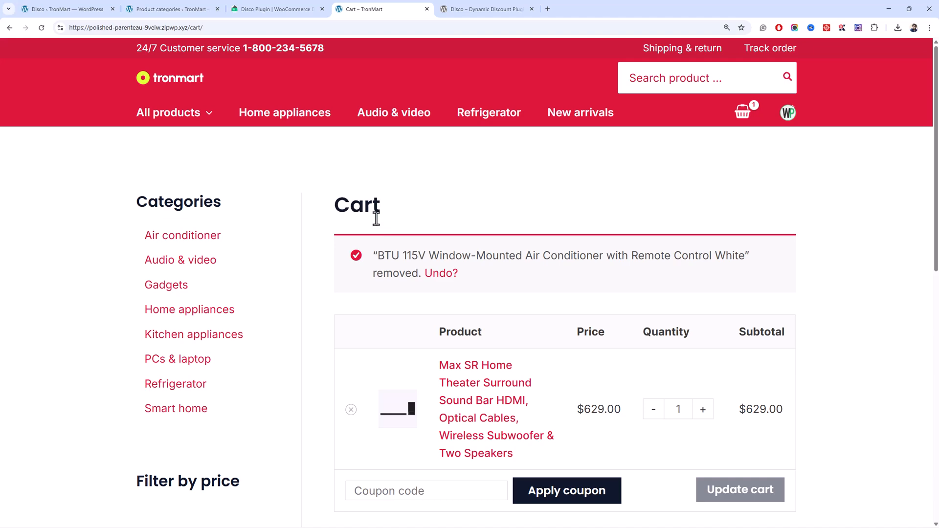
scroll(377, 221, down, 3)
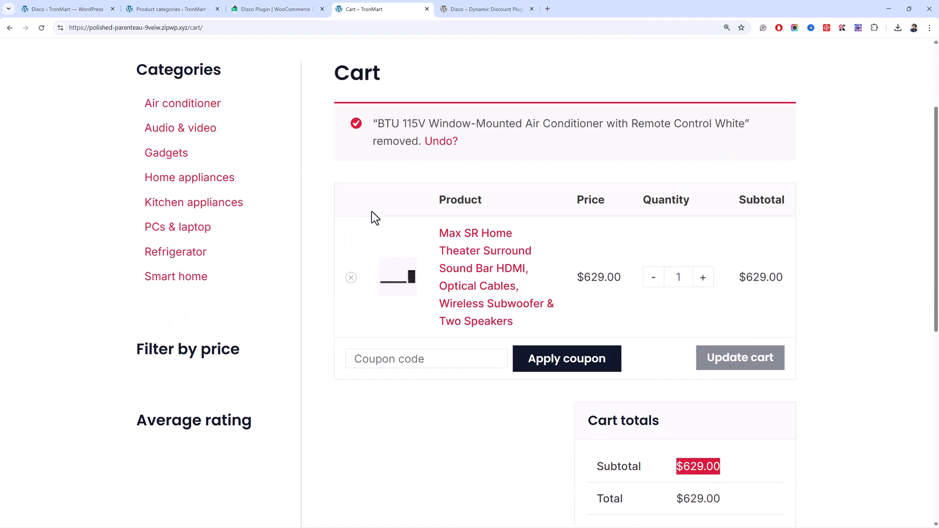
scroll(371, 212, down, 3)
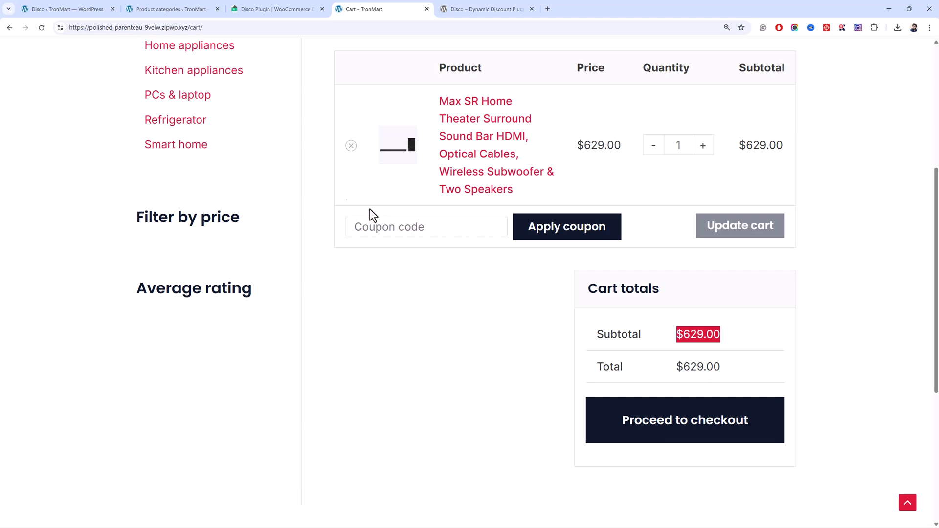
Switch to the 5% Cart Discount campaign in the Disco admin and change its condition from item count to Cart Subtotal.
click(98, 4)
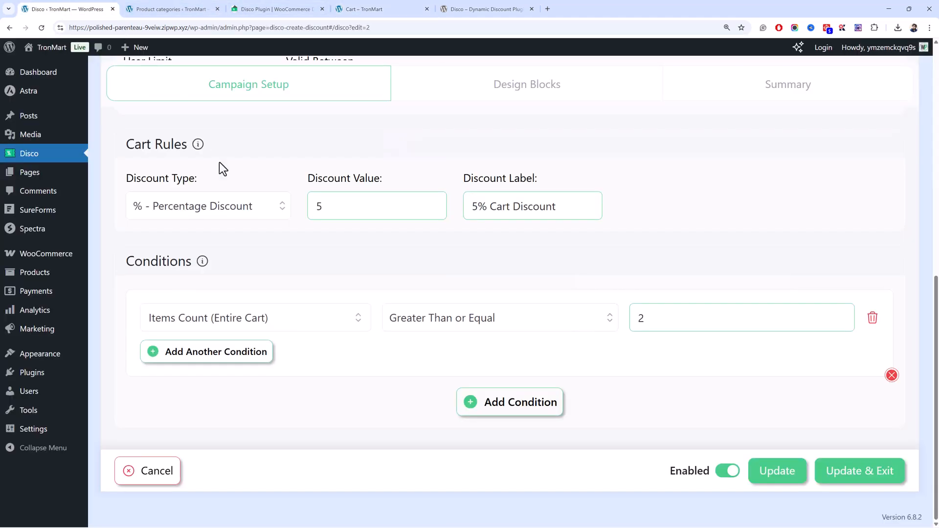
click(323, 317)
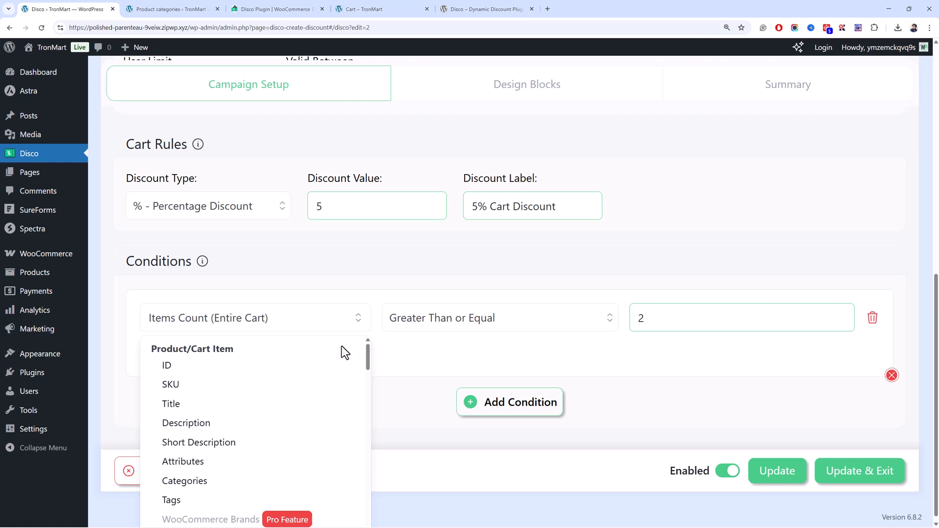
drag(367, 356, 376, 461)
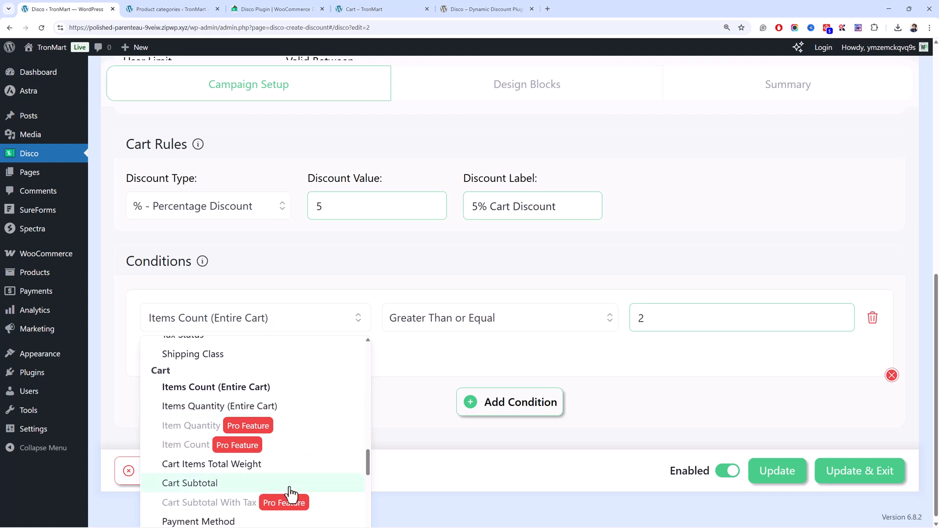
scroll(283, 484, down, 3)
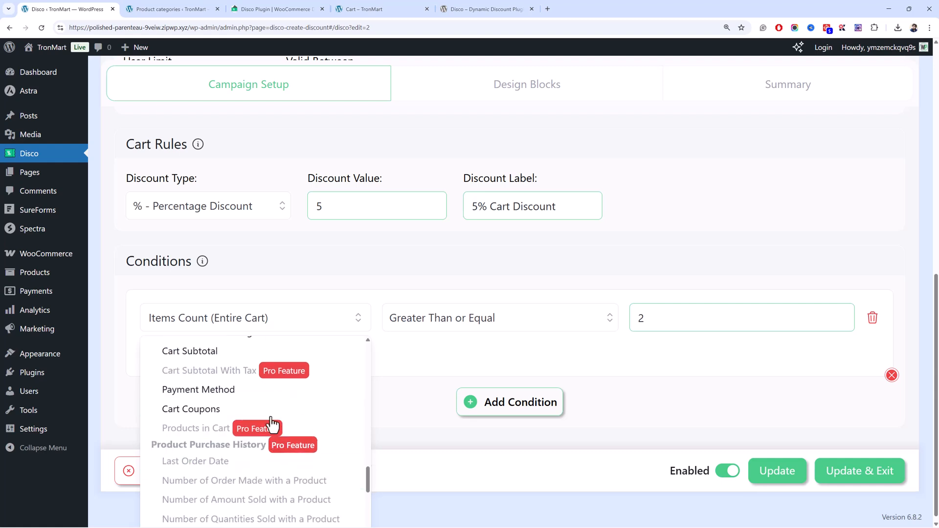
click(249, 358)
Set the Cart Subtotal condition to Greater Than or Equal 100, then update and exit the campaign.
click(570, 321)
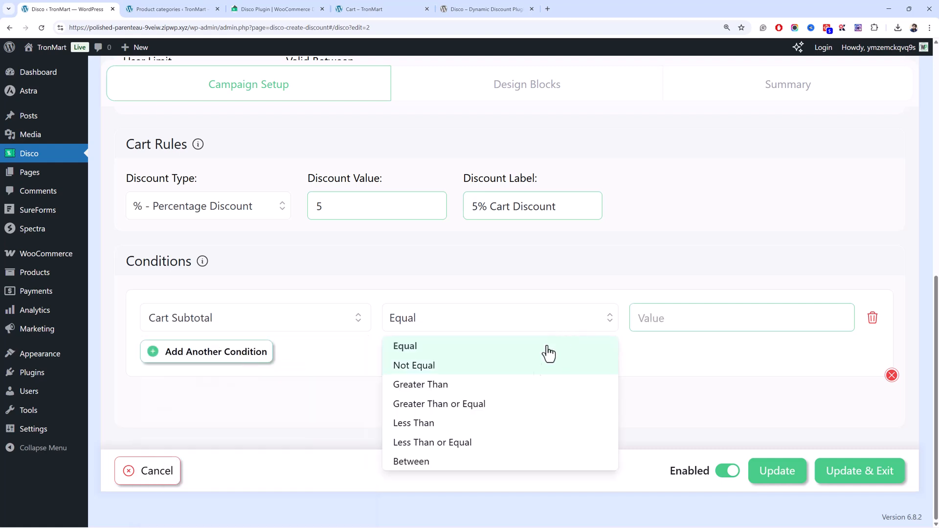
click(509, 391)
click(491, 324)
click(493, 402)
click(678, 324)
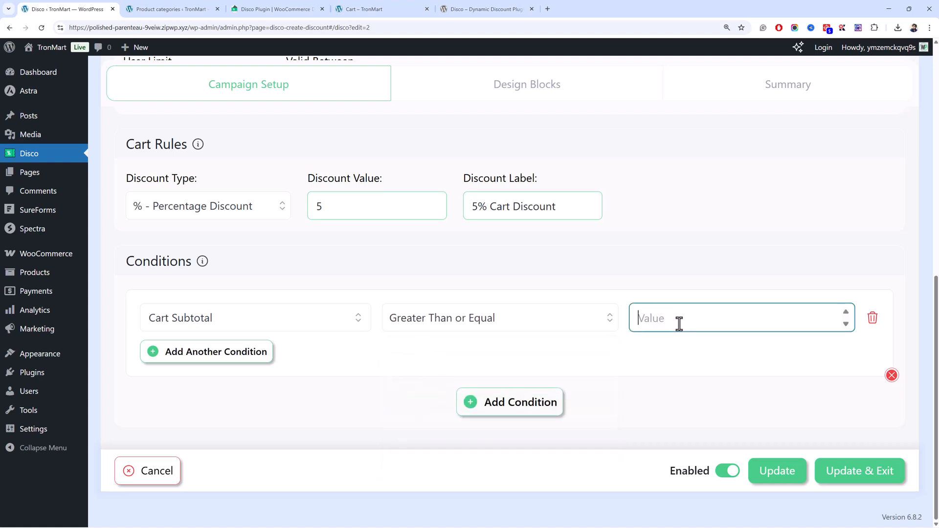
text(100)
click(825, 472)
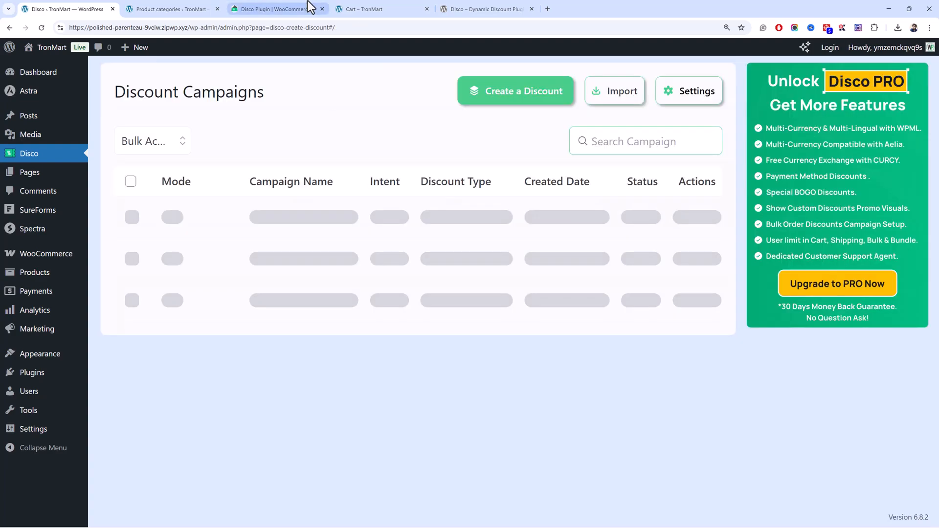
Reload the storefront cart and check the sound bar's price and the discount line in the cart totals.
click(362, 8)
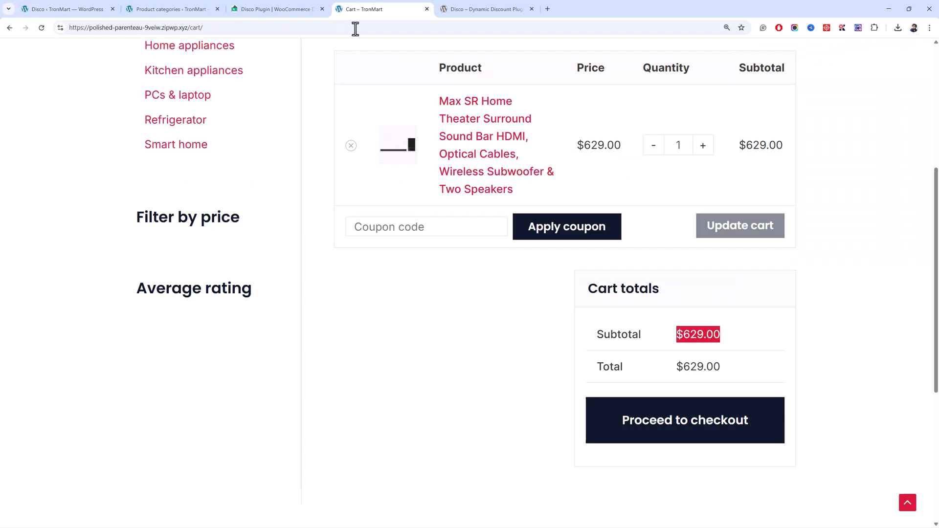
click(354, 306)
key(F5)
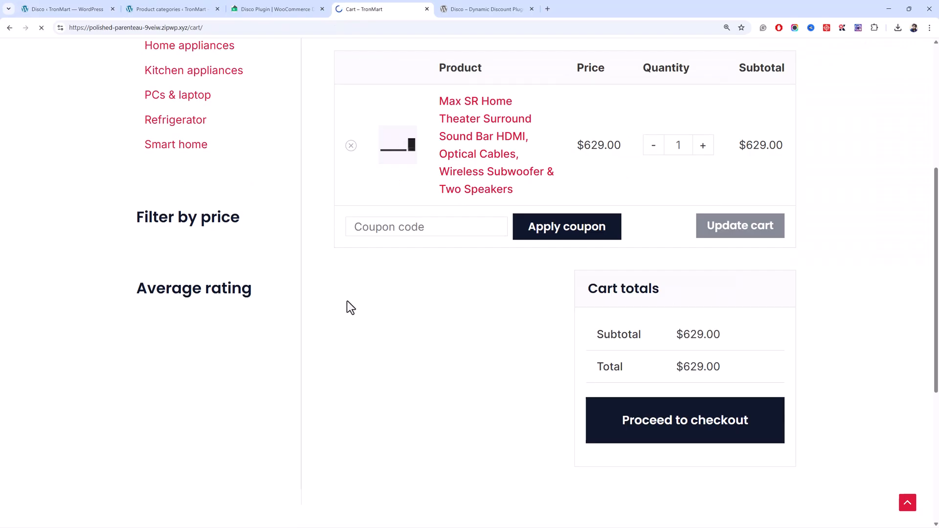
scroll(645, 284, up, 3)
drag(615, 198, 585, 200)
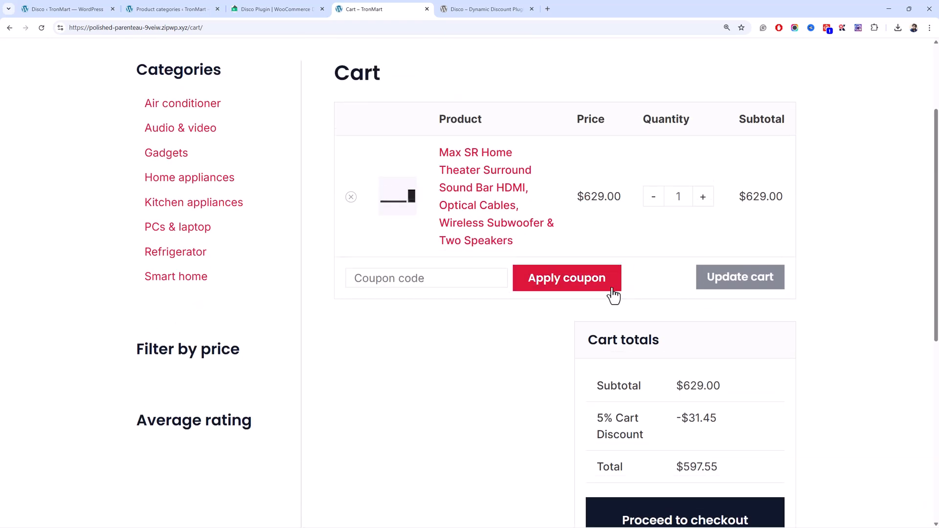
drag(656, 436, 586, 423)
triple_click(602, 417)
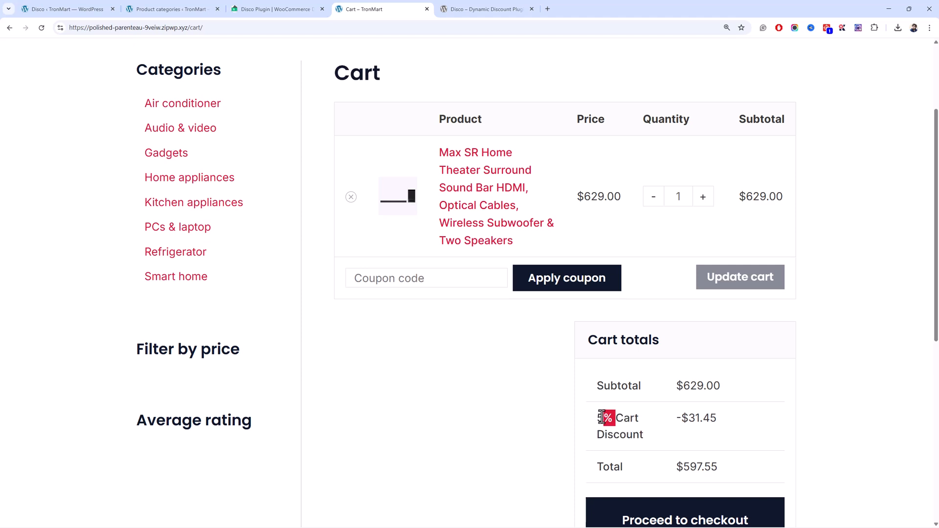
Start a new discount campaign in the Disco admin and look over the available discount intents.
click(110, 4)
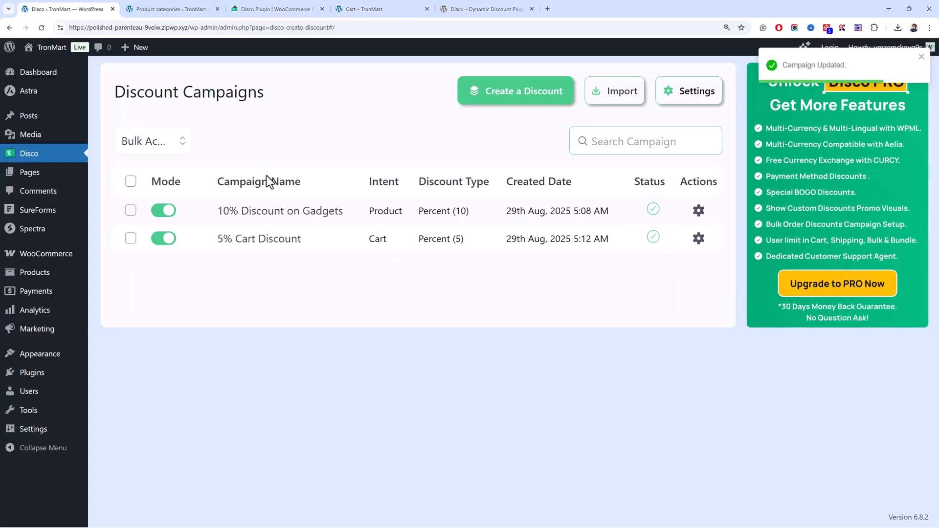
click(479, 97)
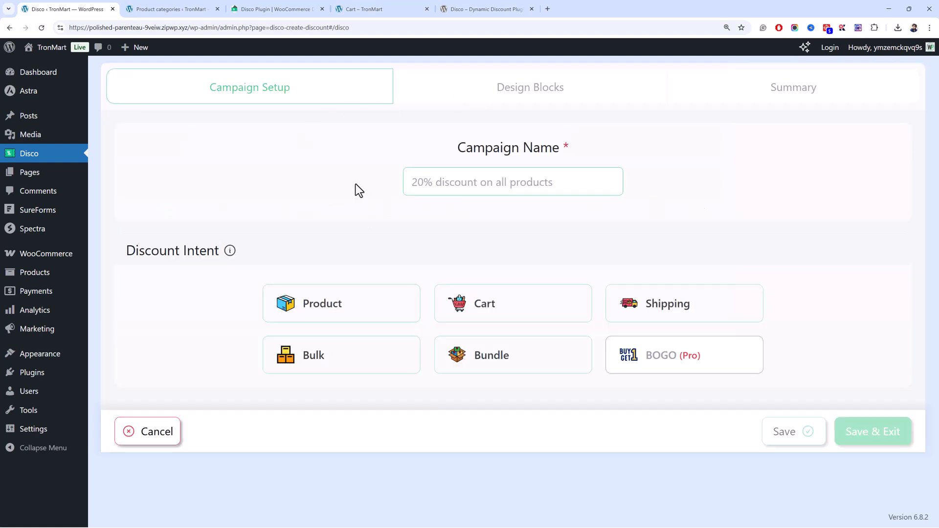
click(418, 296)
Install and activate the Disco Pro plugin from disco-pro.zip, declining its diagnostic data collection.
click(146, 391)
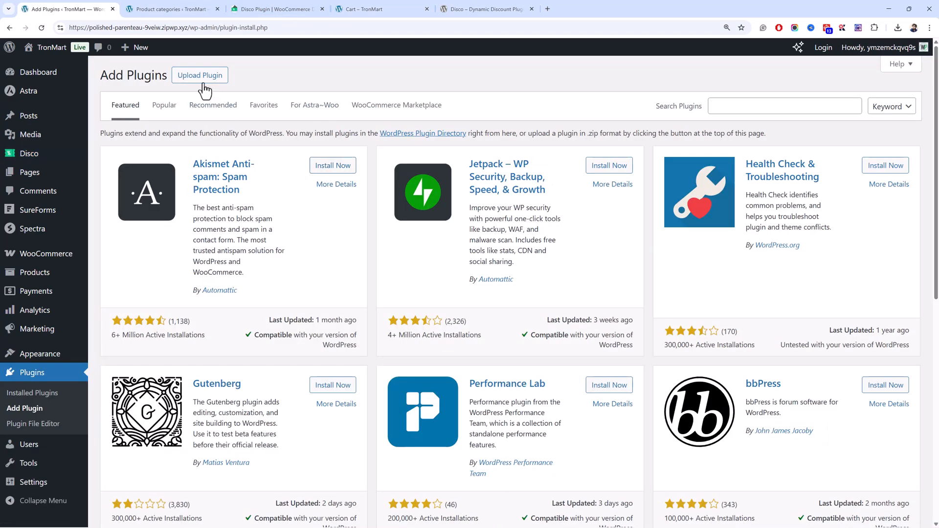
click(201, 78)
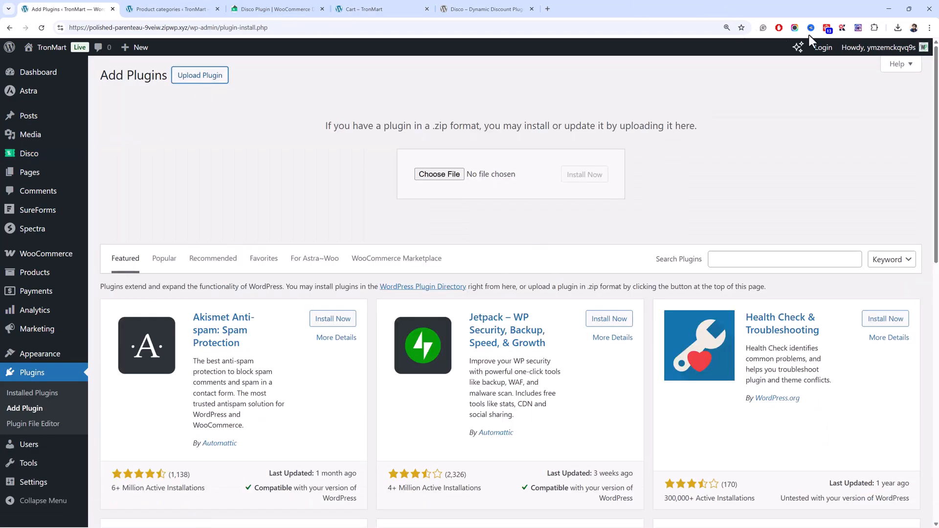
click(898, 29)
drag(840, 76, 442, 176)
click(594, 171)
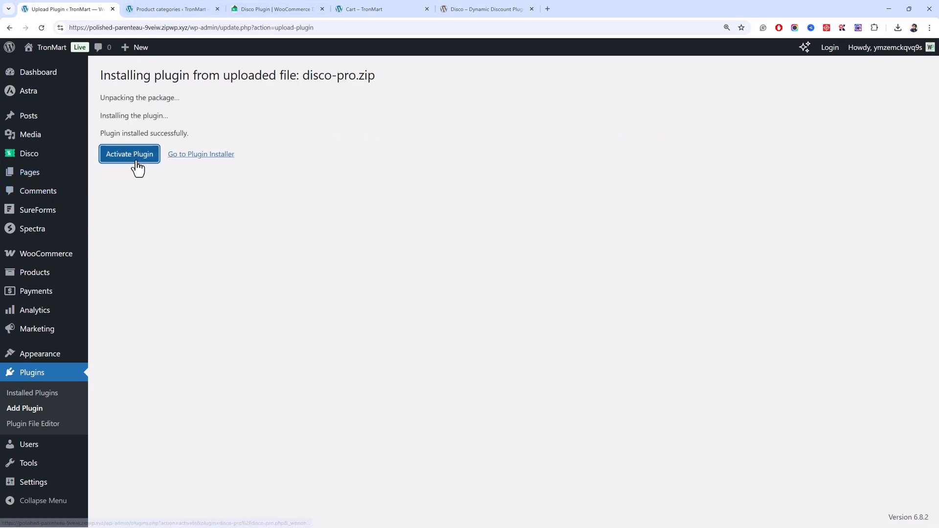
click(137, 168)
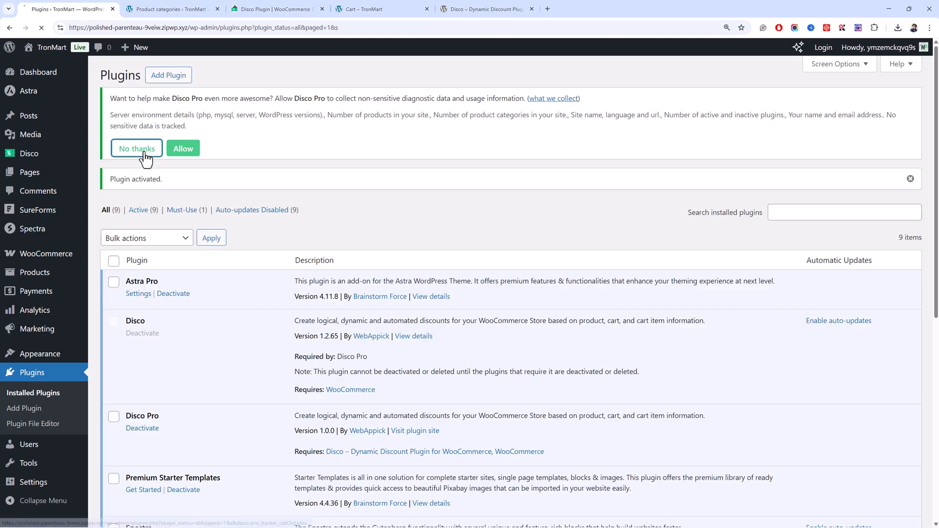
click(179, 149)
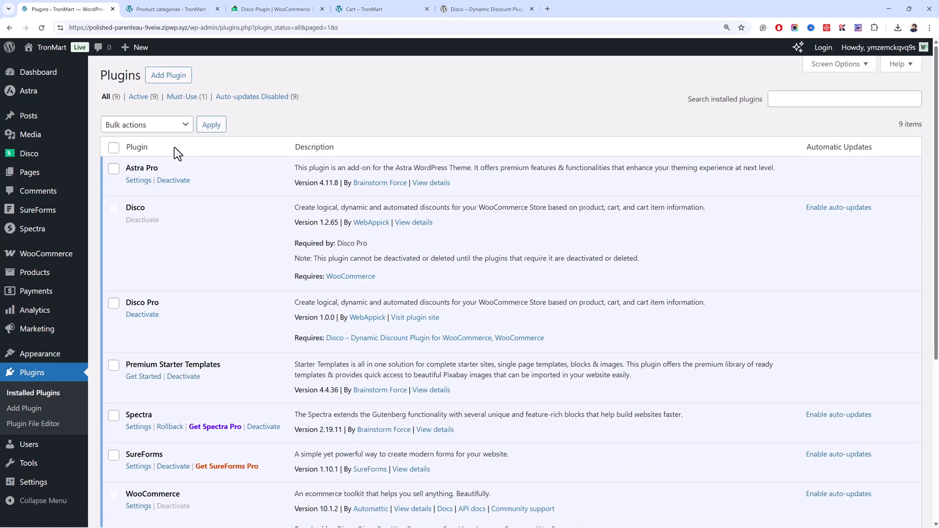
Review Disco's price, coupon, sale badge and strikeout settings, then return to the discount campaigns list.
click(78, 145)
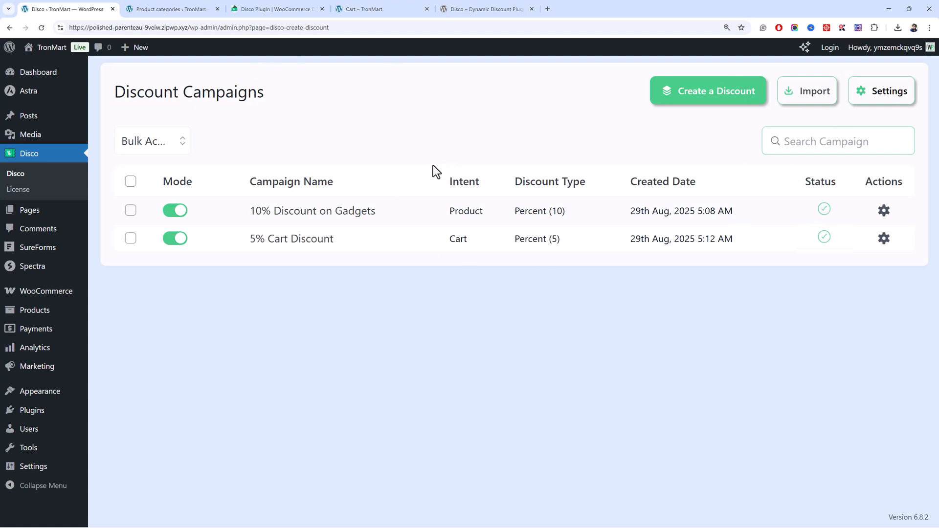
click(897, 102)
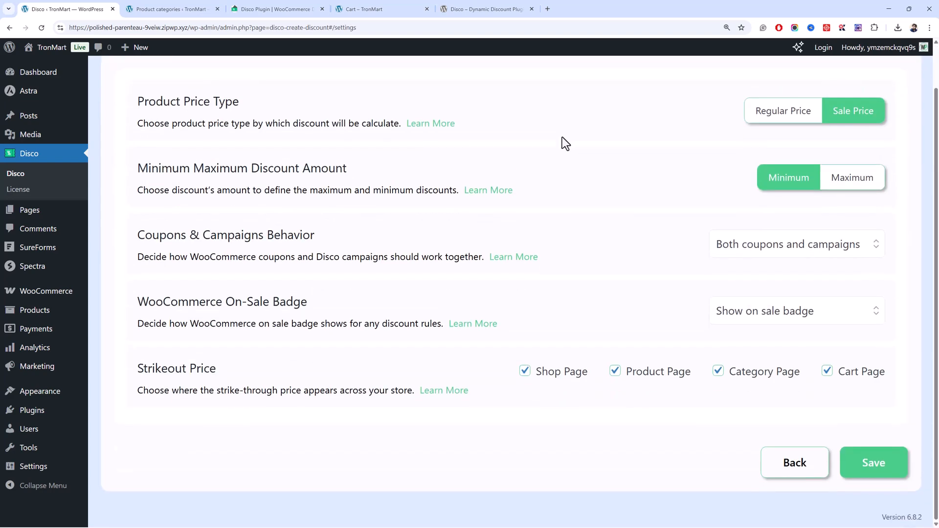
click(772, 510)
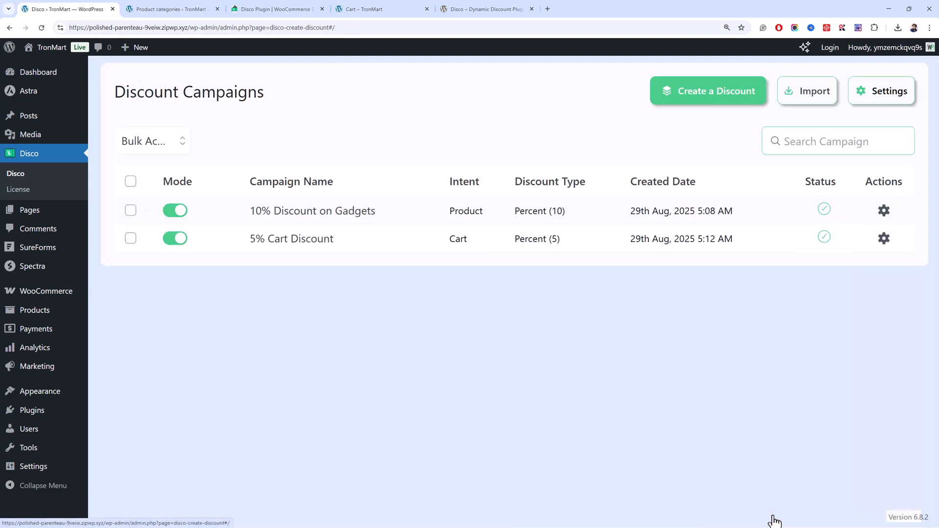
Create a new discount campaign named BOGO and choose BOGO as its discount intent.
click(704, 104)
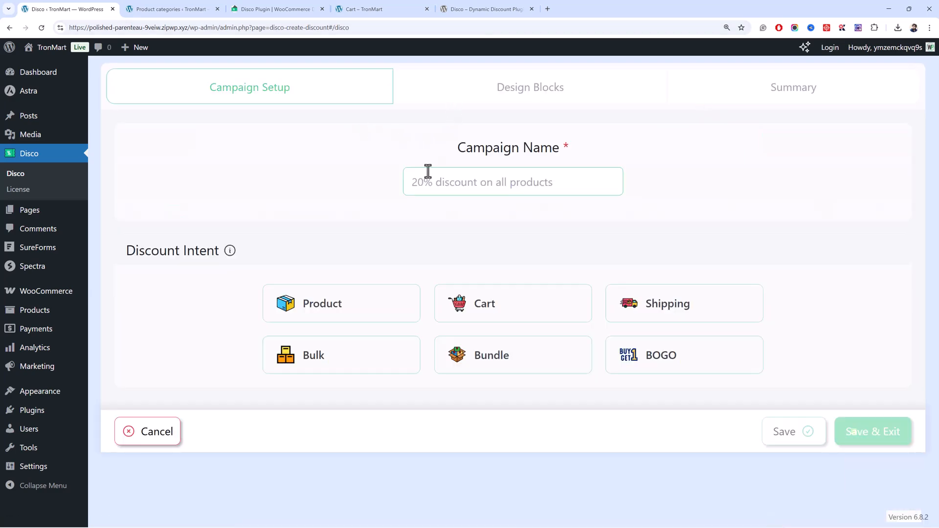
click(499, 188)
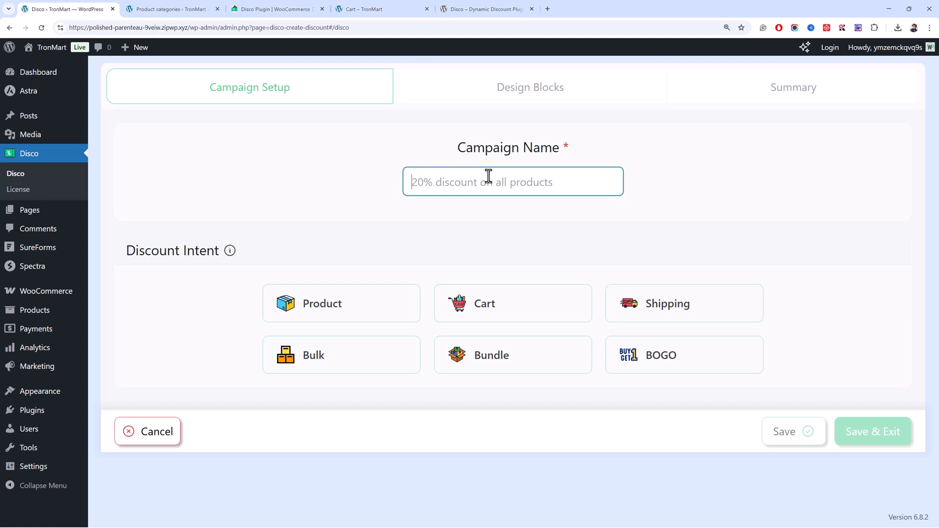
text(Buy)
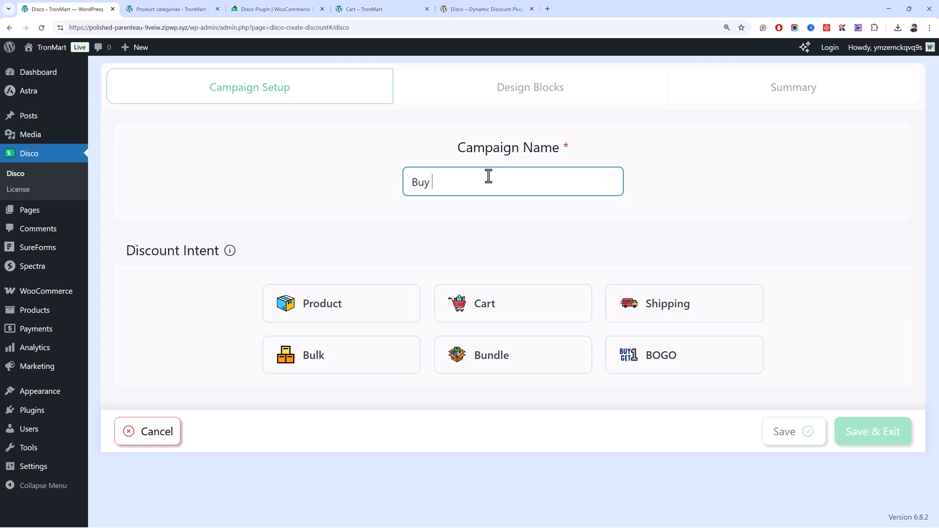
key(BackSpace)
key(BackSpace)
key(BackSpace)
text(OGO)
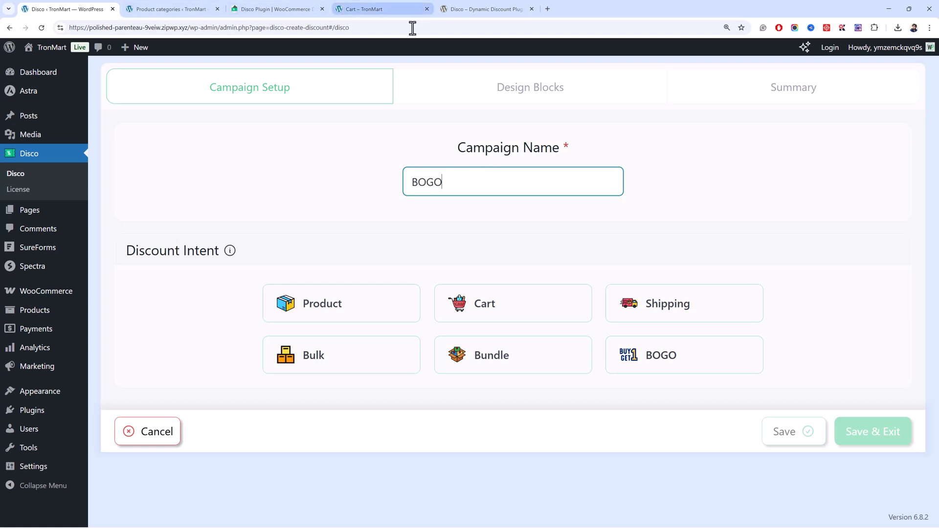
click(690, 371)
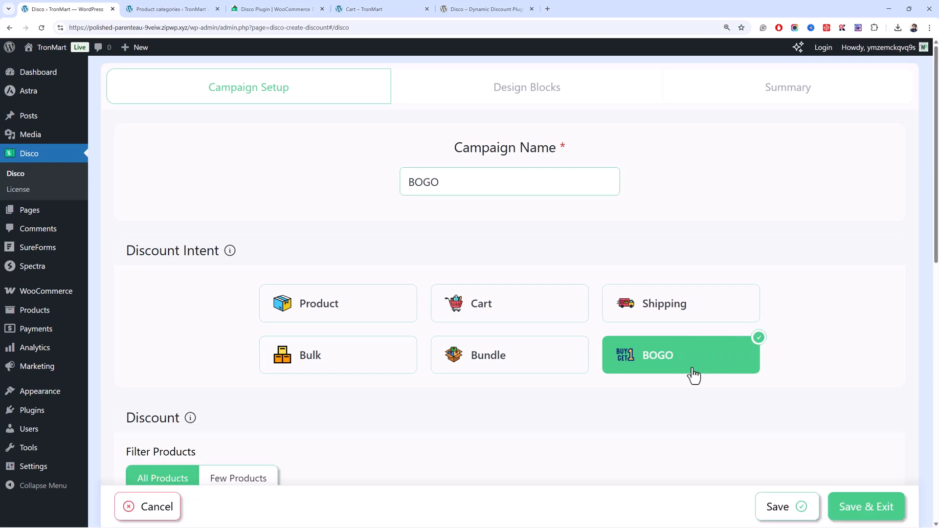
Look over the BOGO campaign fields, try the Buy X Get Y (Products) and (Categories) types, and return to Buy X Get X.
scroll(536, 362, down, 3)
scroll(433, 371, down, 4)
scroll(208, 308, up, 3)
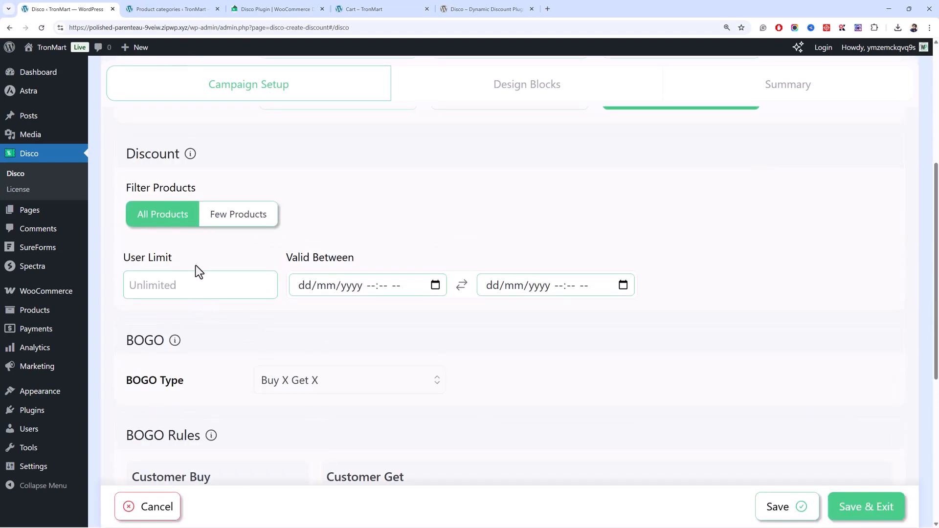
scroll(201, 277, down, 3)
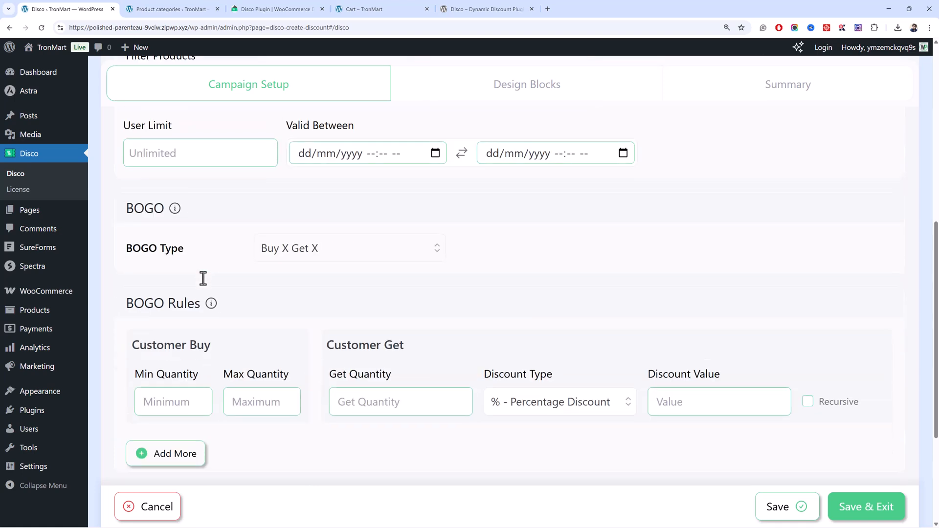
click(306, 253)
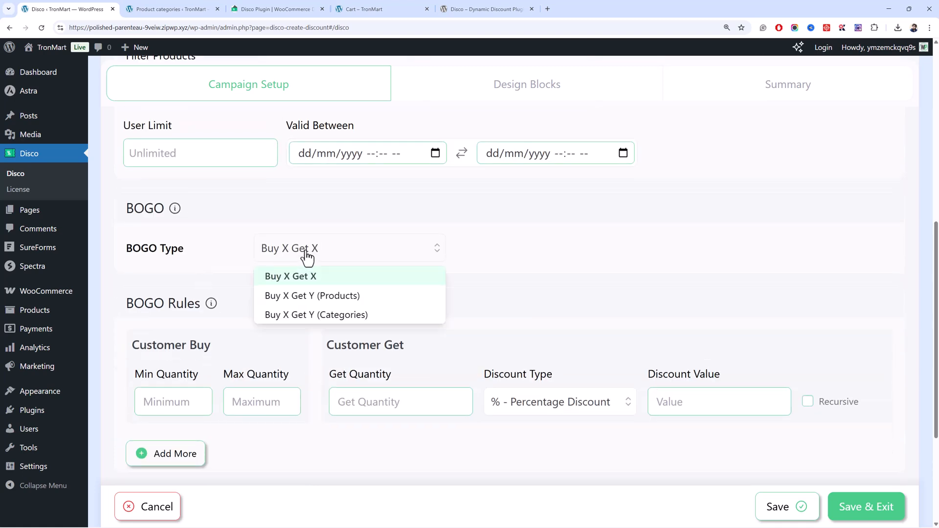
click(292, 298)
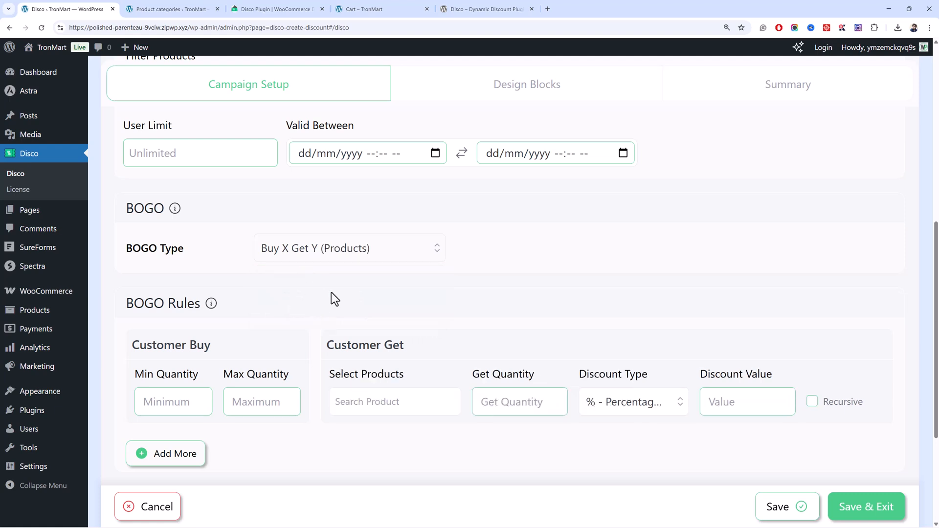
click(377, 250)
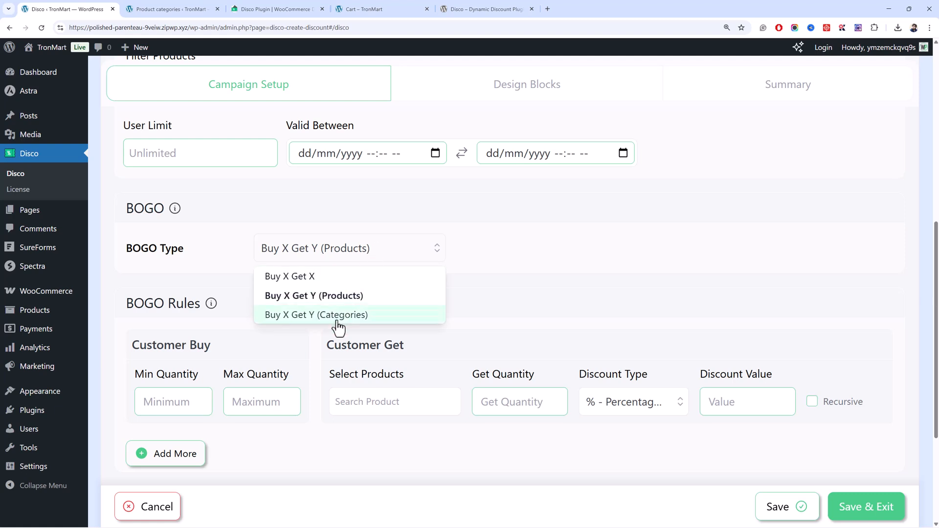
click(338, 317)
click(351, 259)
click(359, 277)
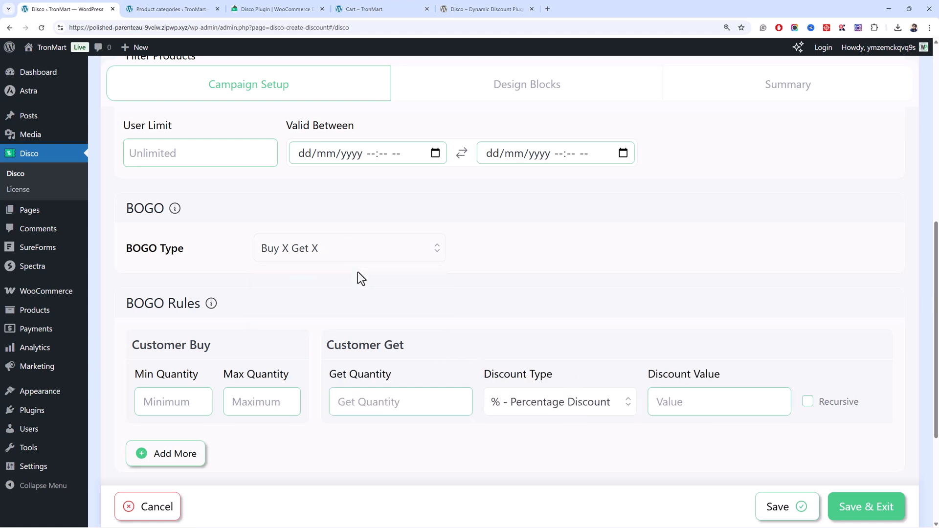
Switch the BOGO type between Buy X Get X and Buy X Get Y (Products) to compare their rule fields.
scroll(340, 303, down, 2)
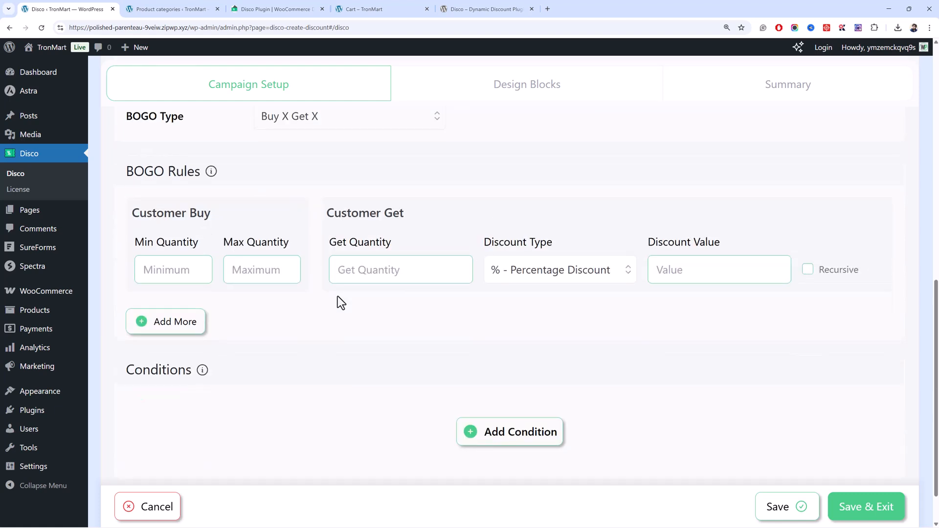
click(340, 127)
click(352, 161)
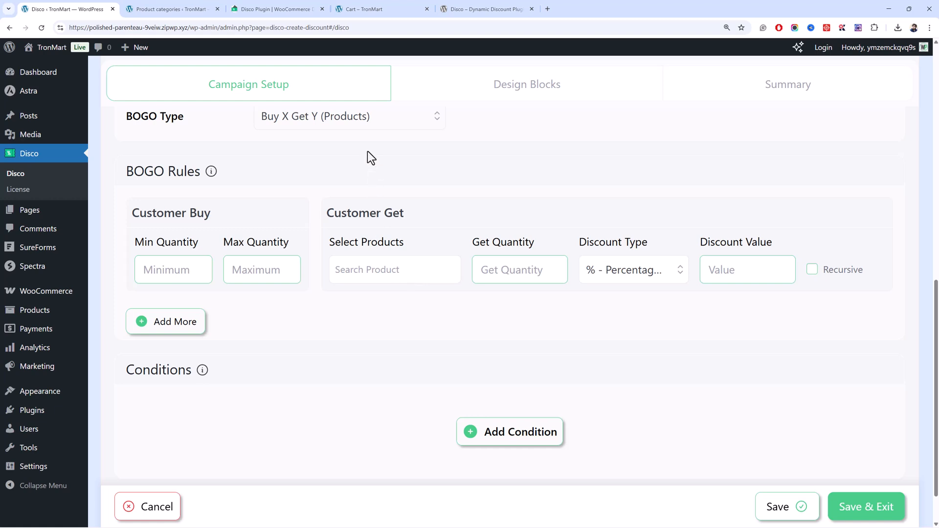
click(362, 130)
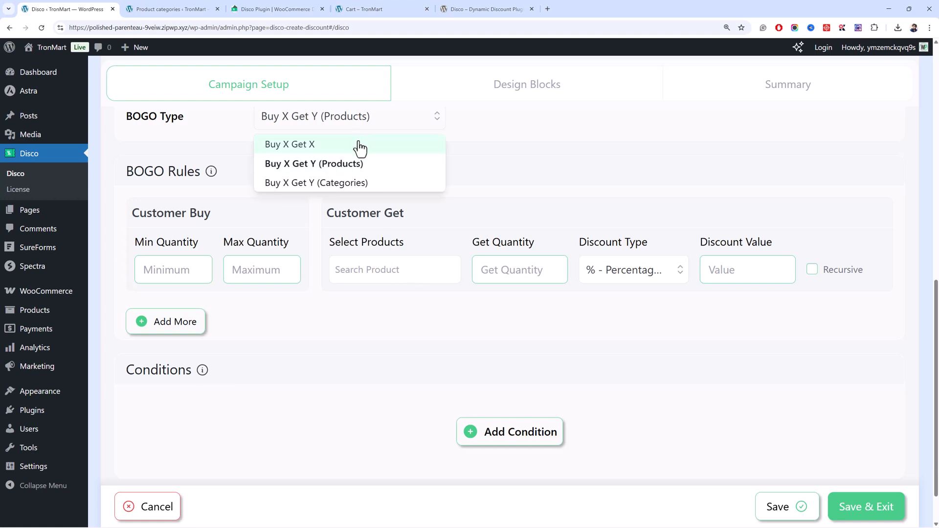
click(360, 146)
click(352, 126)
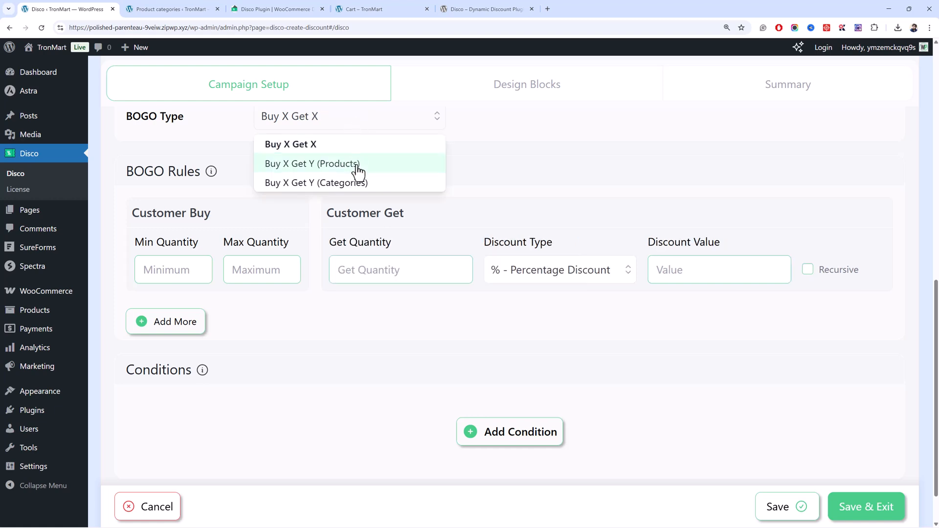
click(359, 166)
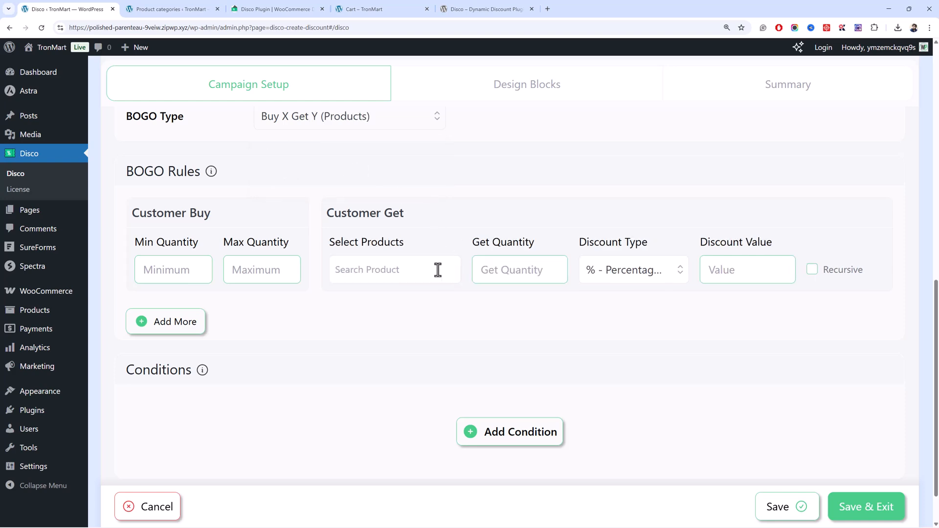
scroll(359, 192, up, 5)
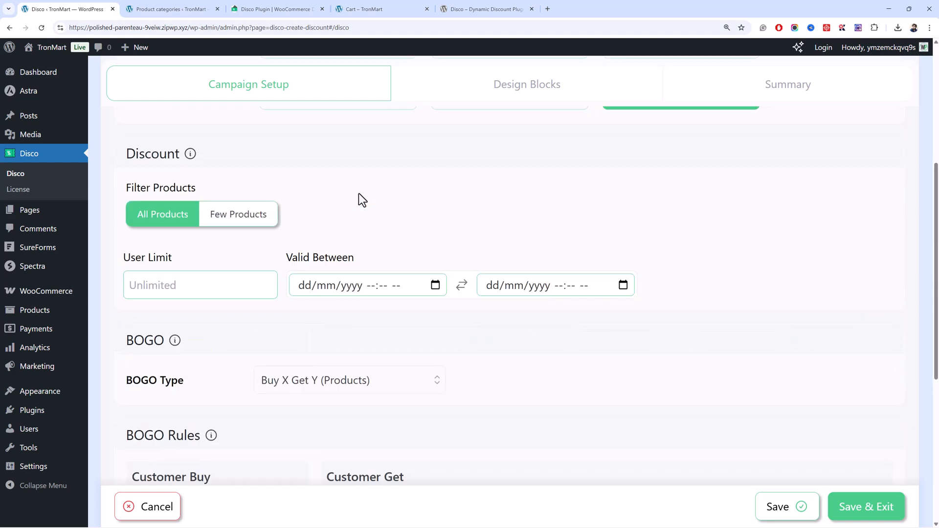
scroll(359, 192, down, 5)
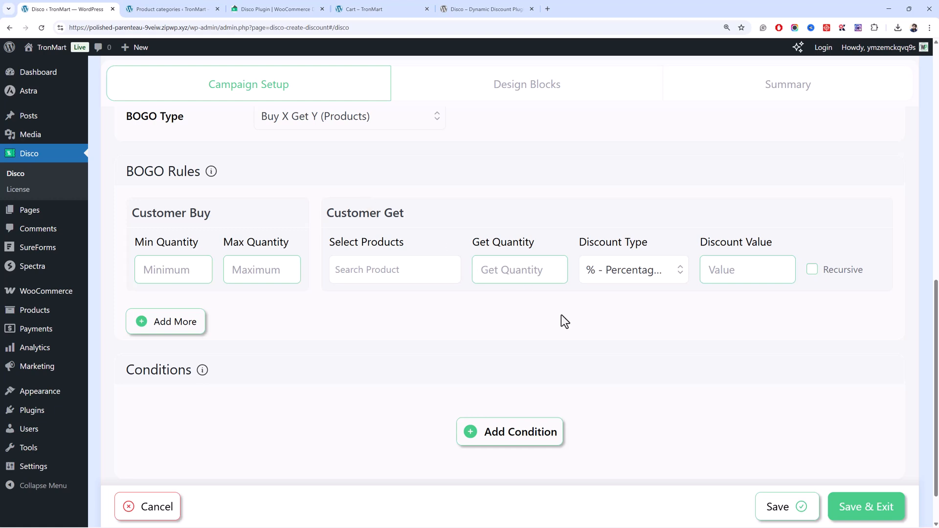
Try the Buy X Get Y (Categories) type to inspect its category field, and set the BOGO type back to Buy X Get X.
click(377, 275)
click(381, 124)
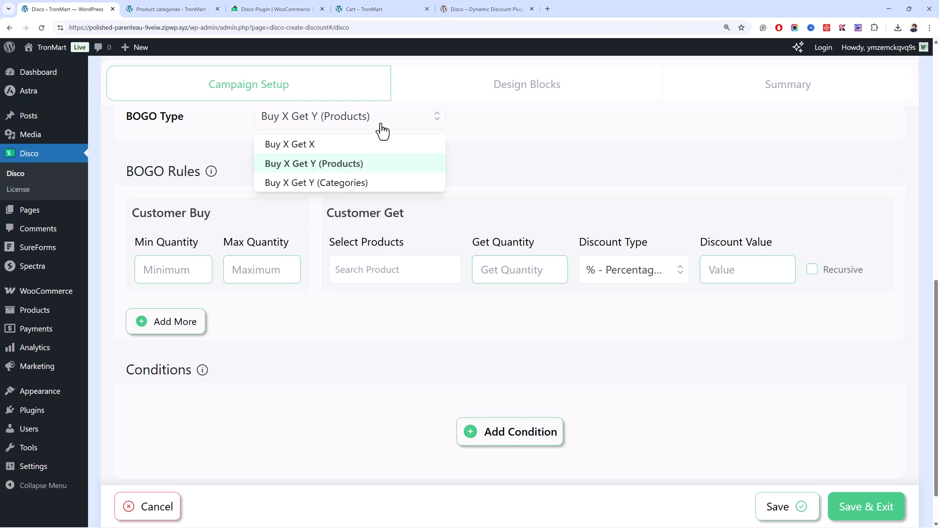
click(381, 184)
click(394, 271)
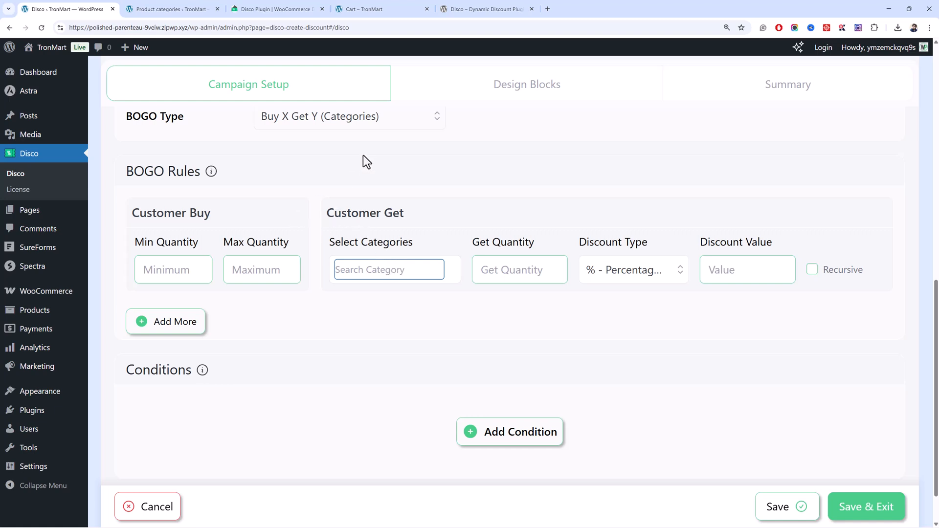
click(345, 126)
click(346, 144)
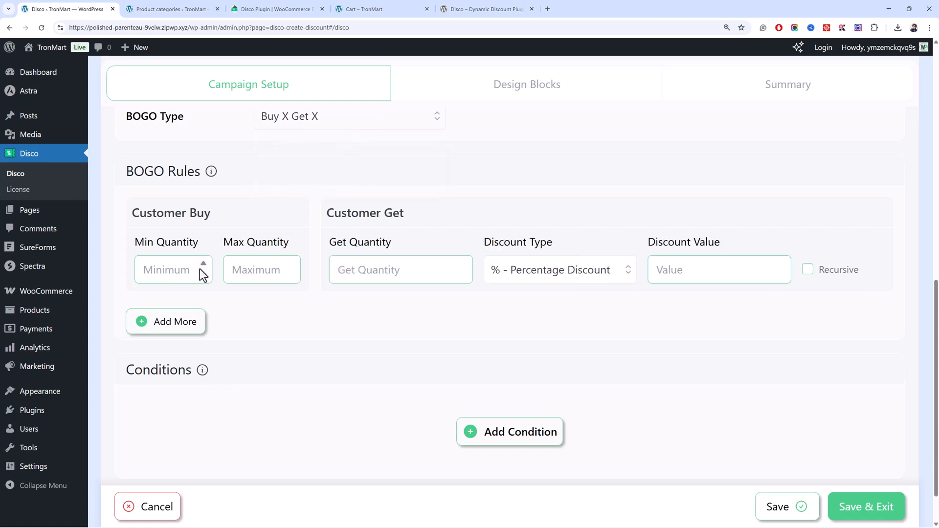
Set the BOGO rule's minimum buy quantity to 1 and its get quantity to 1.
click(202, 342)
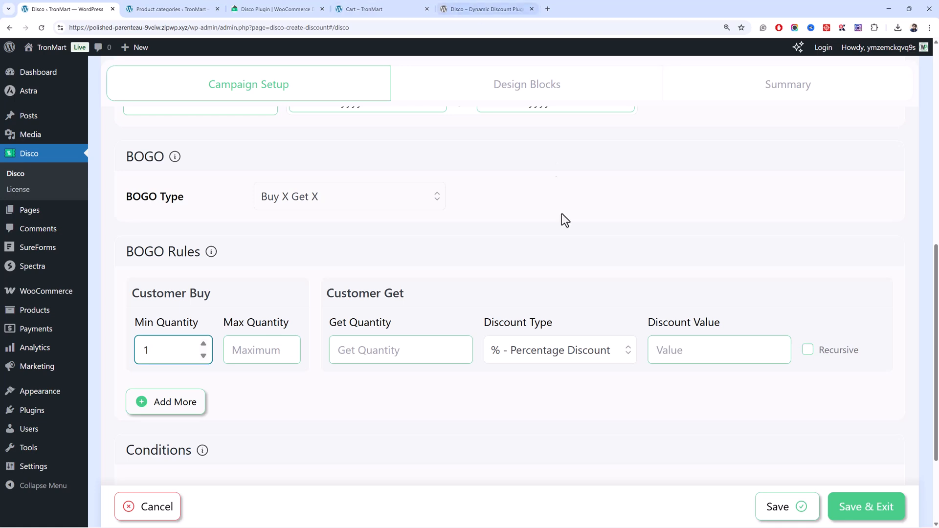
click(423, 361)
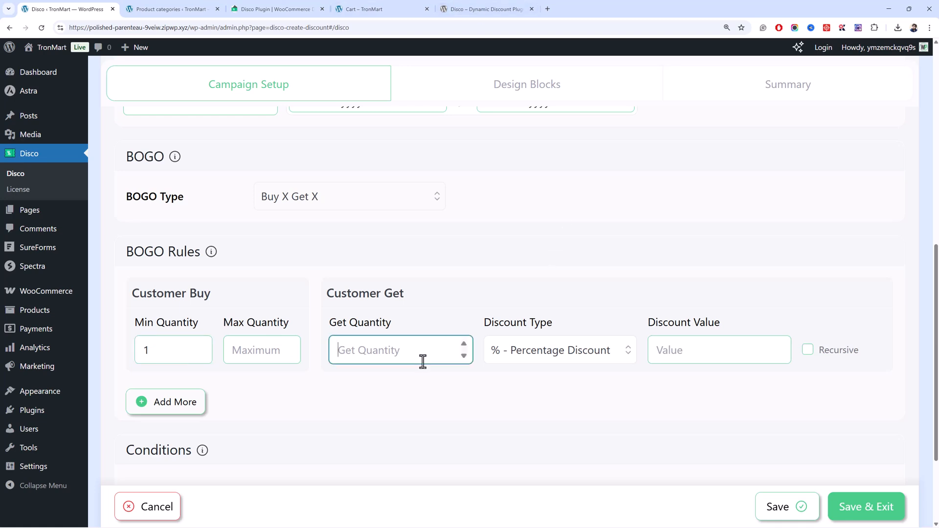
click(204, 344)
click(394, 354)
text(1)
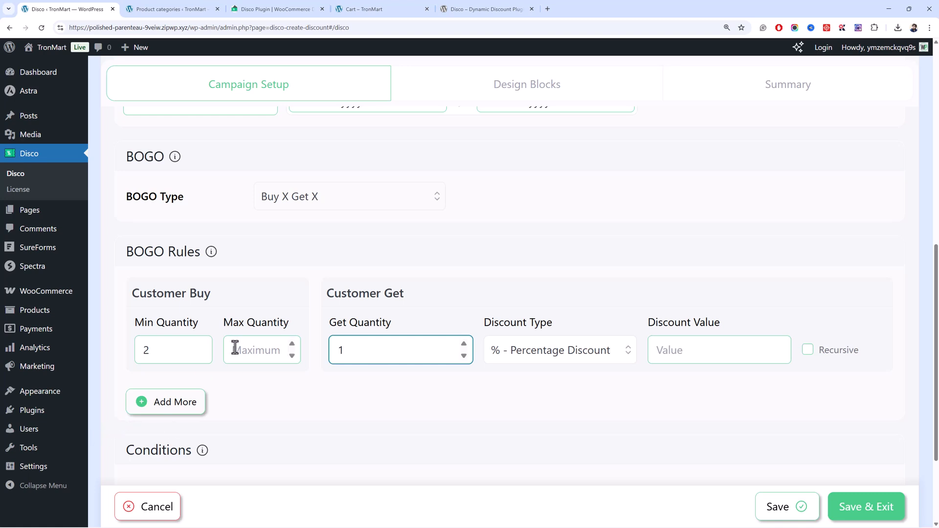
click(203, 355)
click(388, 345)
Look over the discount types and try minimum buy quantities of 2 and 3 in the BOGO rule.
click(585, 356)
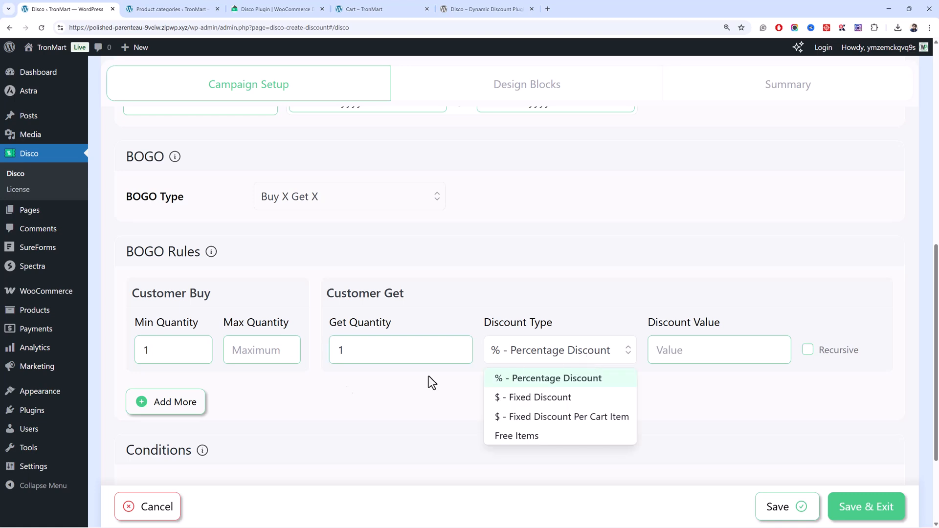
click(202, 346)
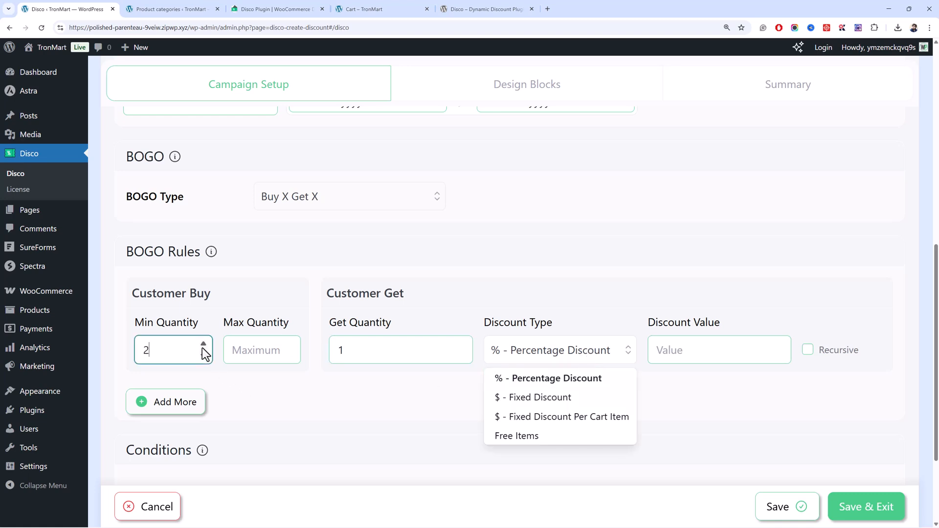
click(387, 350)
click(595, 354)
click(695, 357)
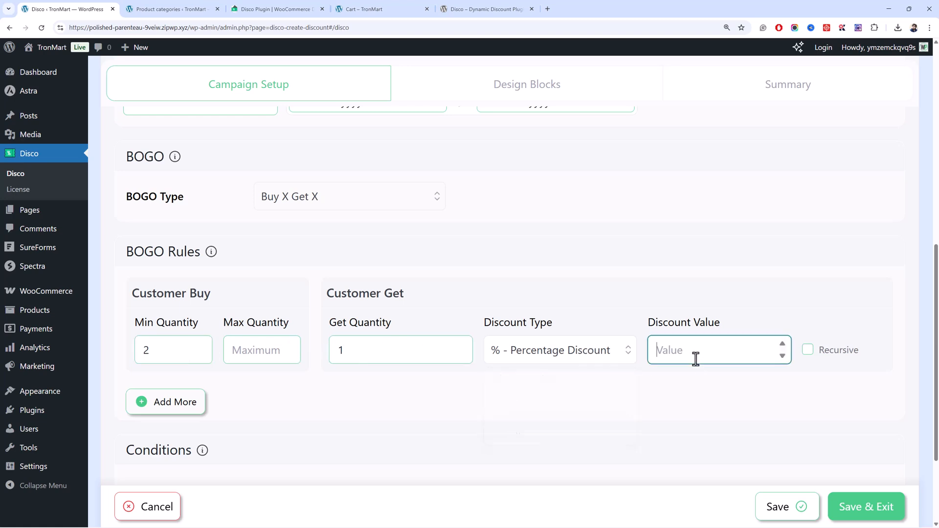
click(205, 343)
click(408, 347)
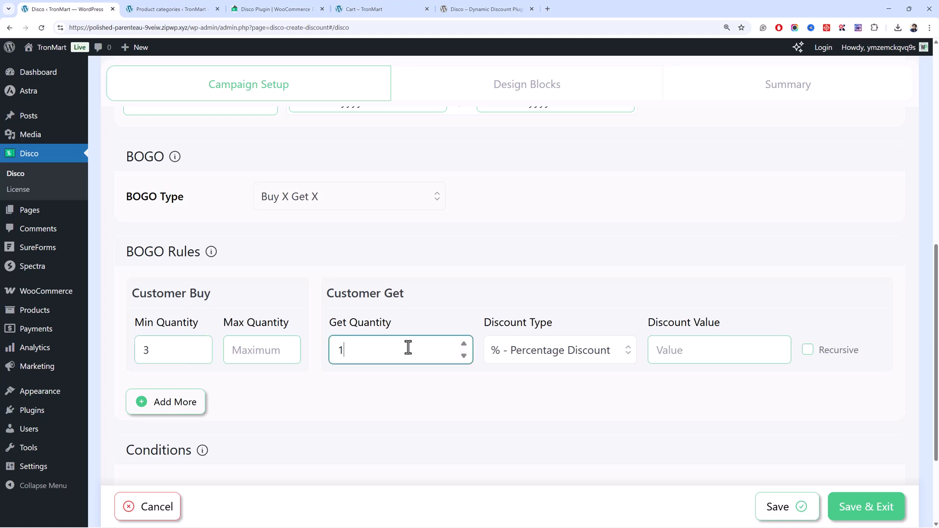
click(676, 350)
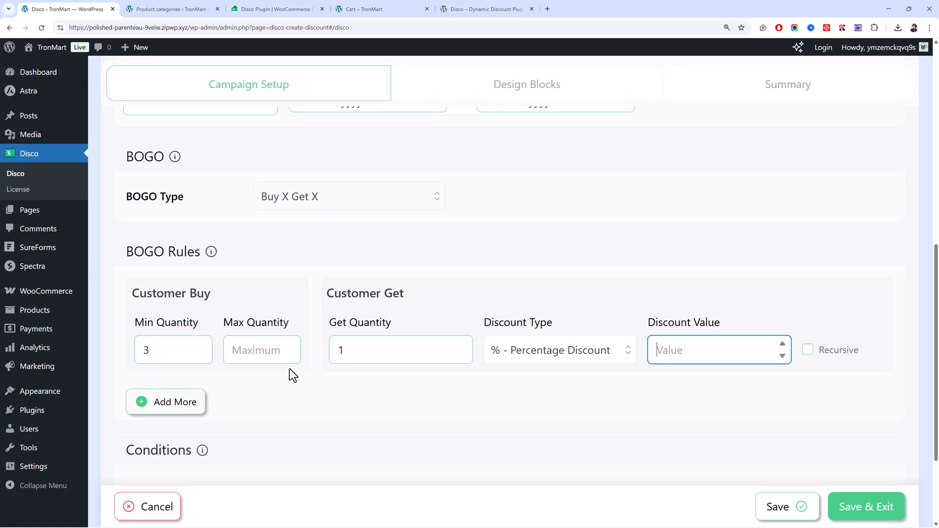
Set the BOGO rule's minimum buy quantity to 1 and its discount type to Free Items.
click(203, 355)
click(203, 356)
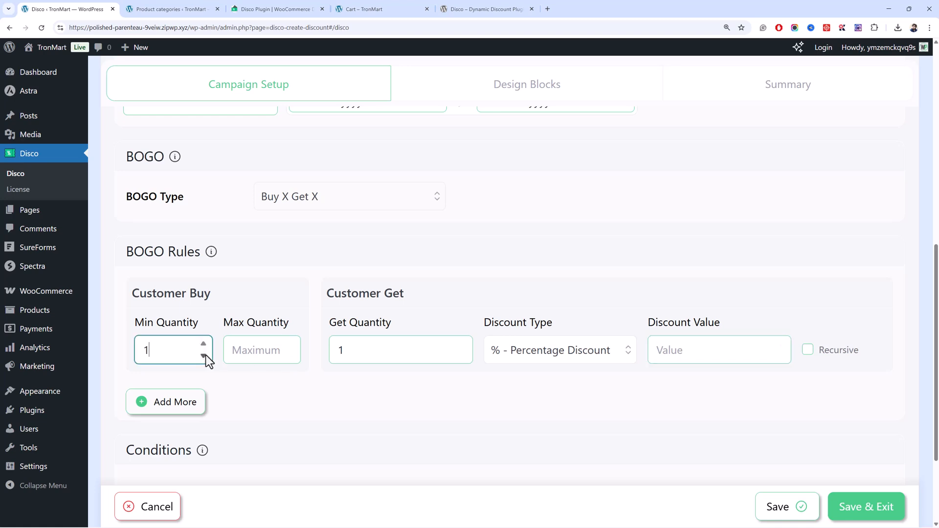
click(579, 362)
click(549, 437)
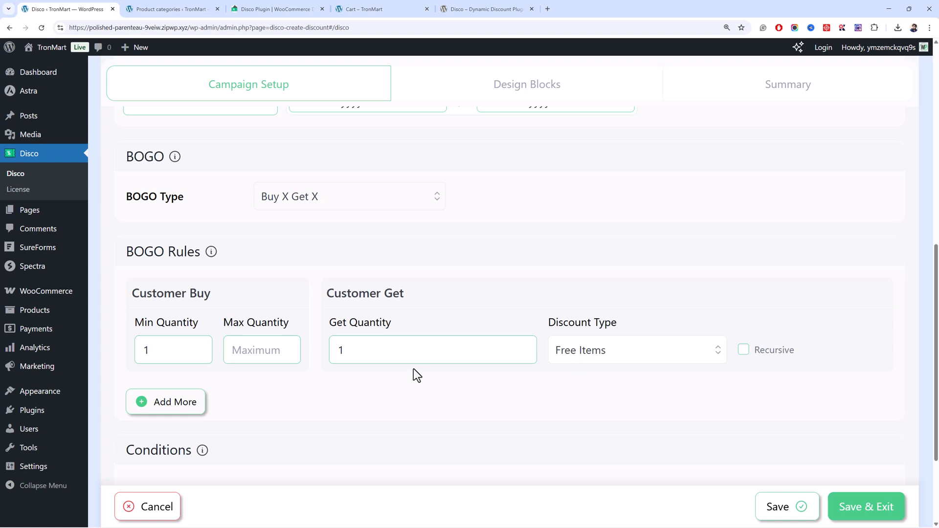
Review the campaign setup, add a condition to look over its available filters, and remove that condition.
scroll(306, 283, up, 5)
scroll(293, 275, up, 3)
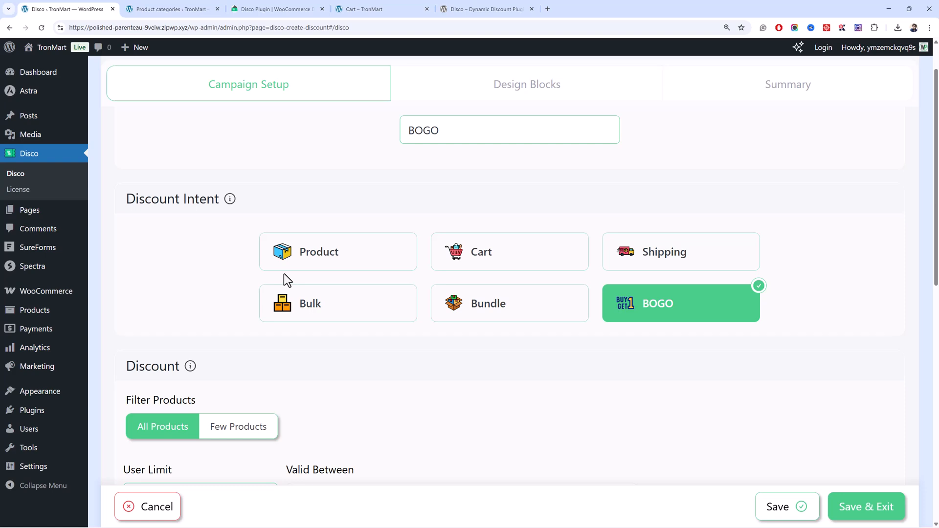
scroll(283, 276, down, 5)
scroll(307, 325, down, 3)
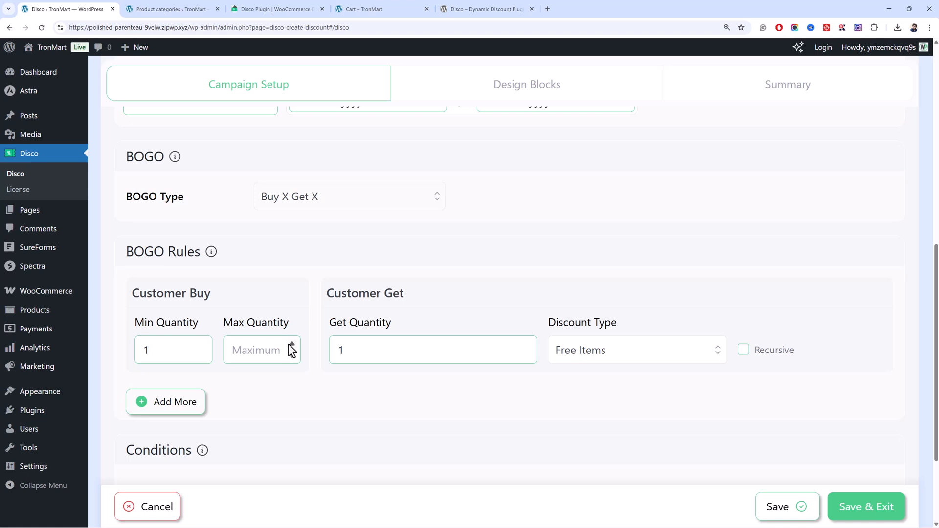
scroll(290, 348, down, 5)
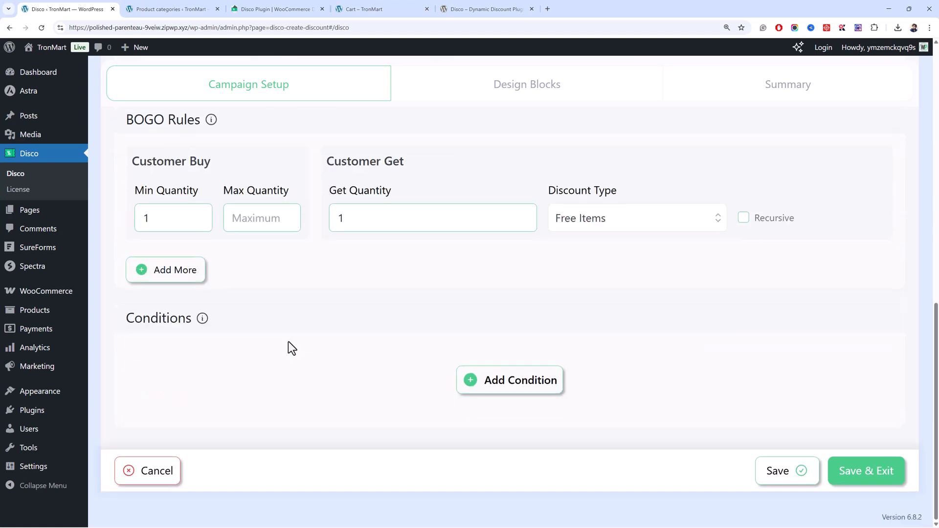
click(465, 391)
click(252, 328)
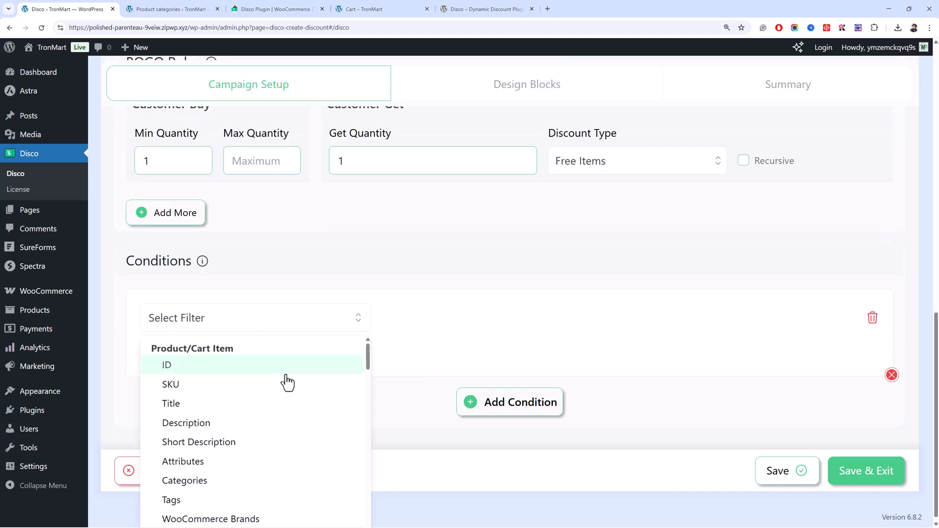
scroll(287, 382, down, 2)
scroll(285, 380, down, 3)
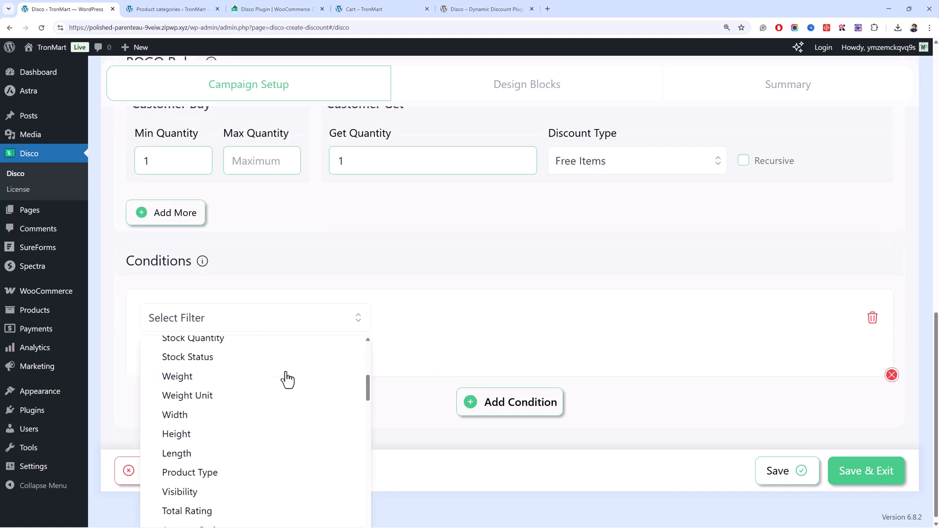
click(870, 323)
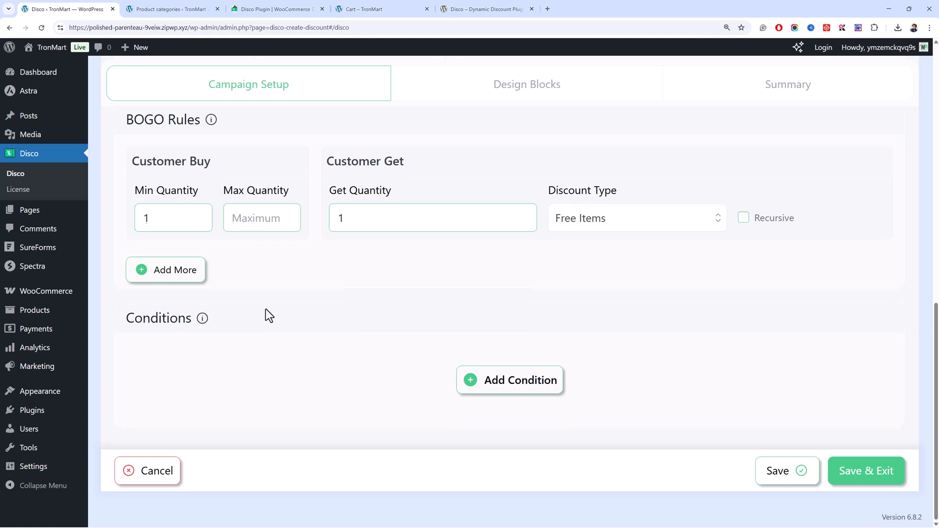
Review the BOGO rule's quantities and look over the available BOGO types.
scroll(266, 309, up, 3)
click(376, 349)
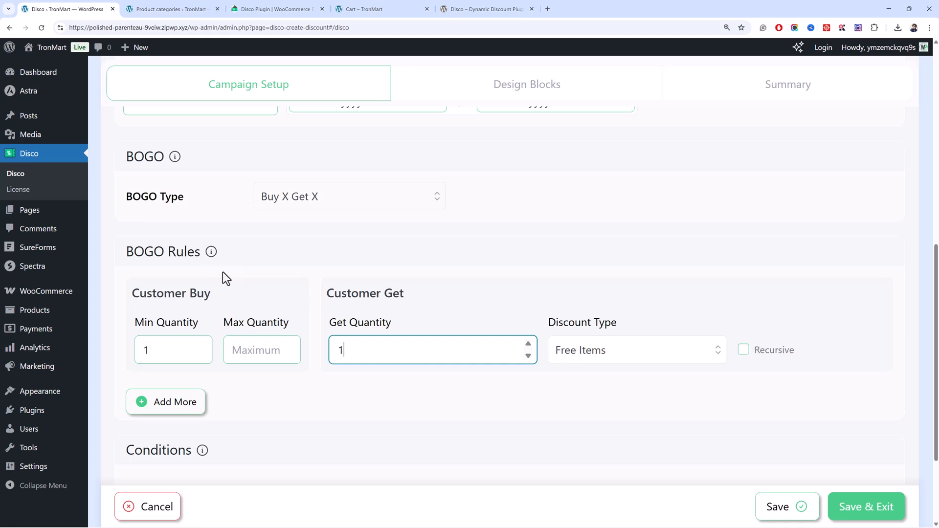
double_click(338, 351)
click(316, 344)
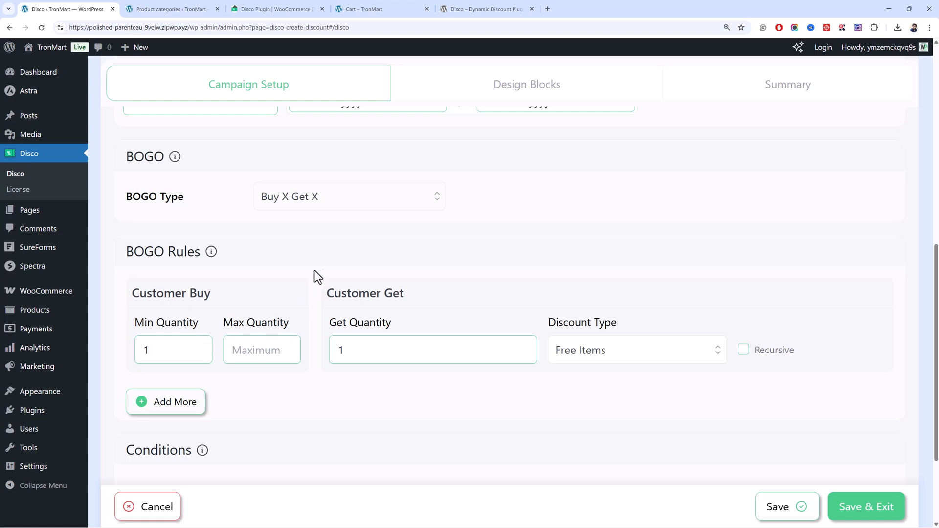
click(326, 210)
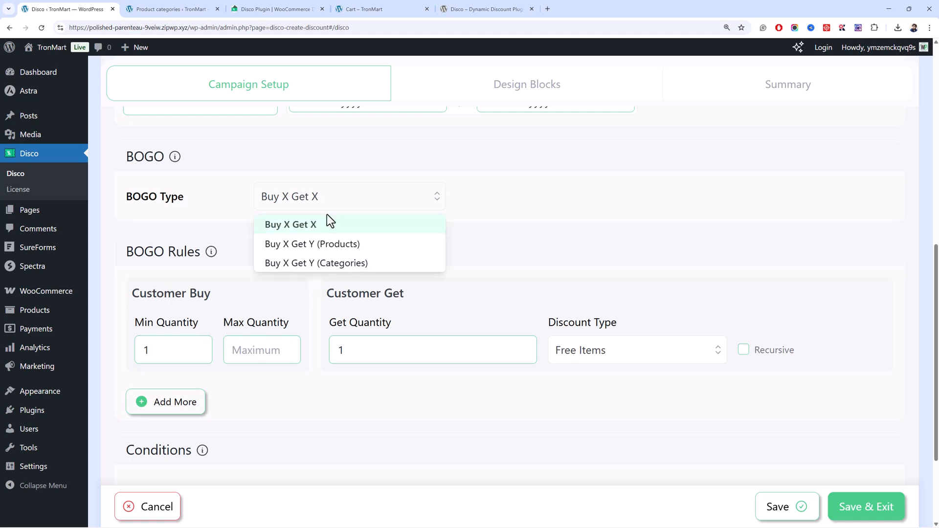
click(354, 294)
Save the BOGO campaign and exit to the discount campaign list.
scroll(188, 316, down, 3)
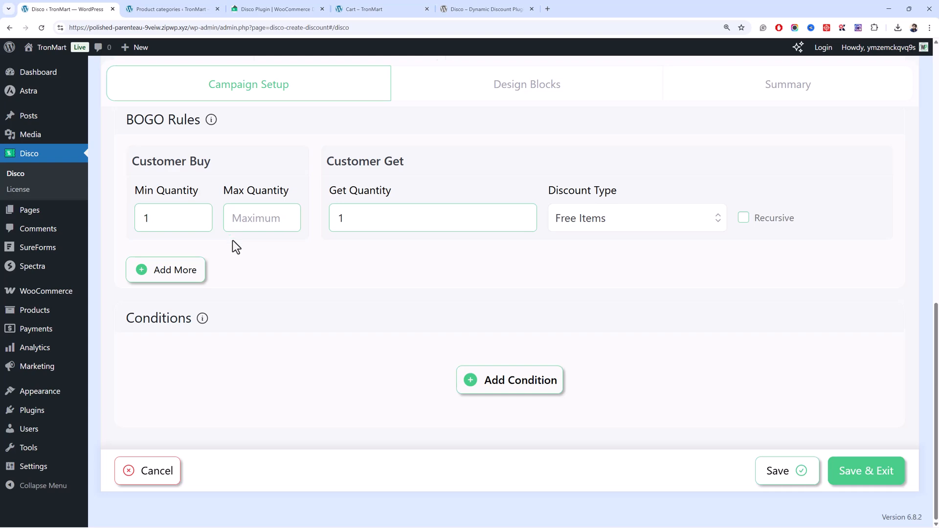
scroll(233, 240, up, 5)
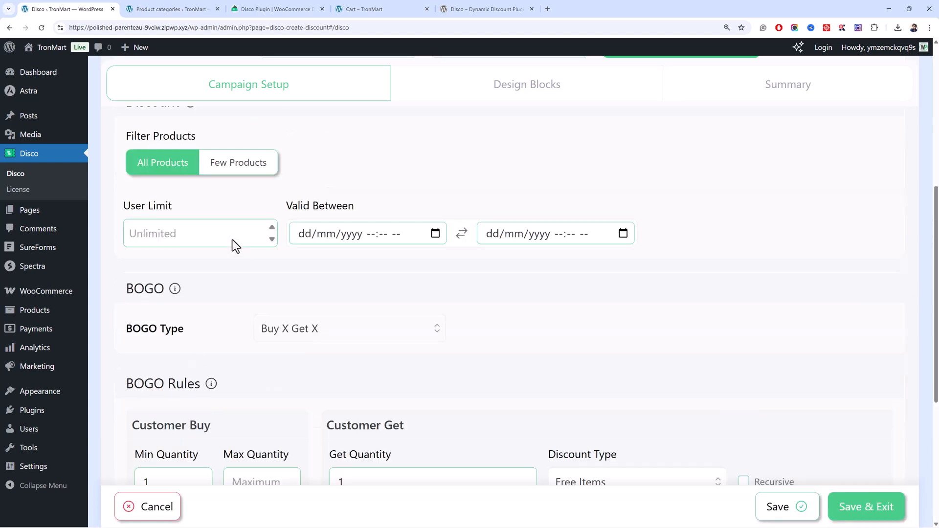
scroll(229, 240, down, 5)
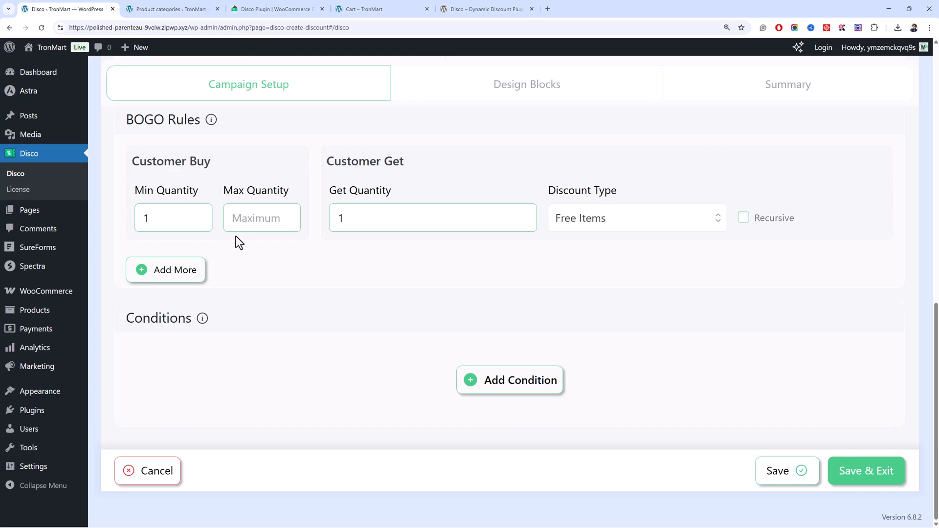
scroll(312, 285, up, 5)
scroll(312, 280, down, 5)
click(857, 477)
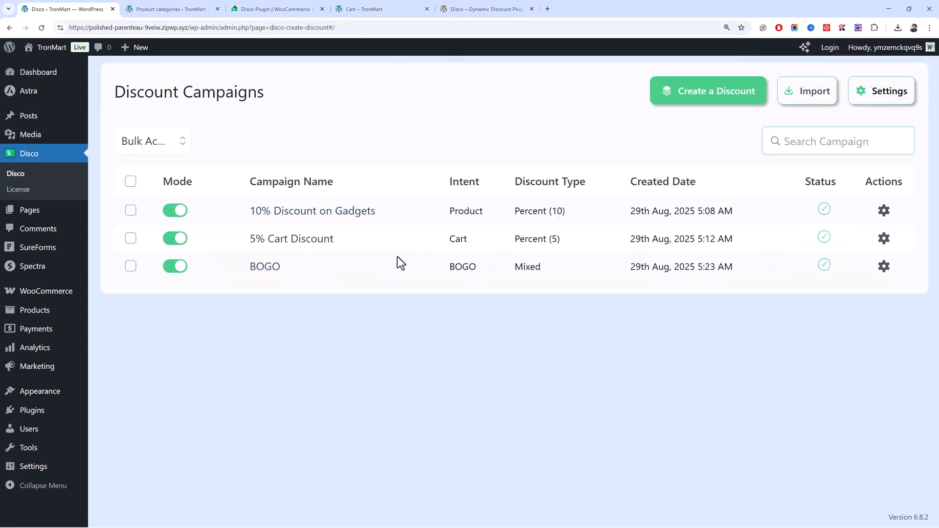
In the store, open the BTU 115V Window-Mounted Air Conditioner product from the Air conditioner category.
click(361, 9)
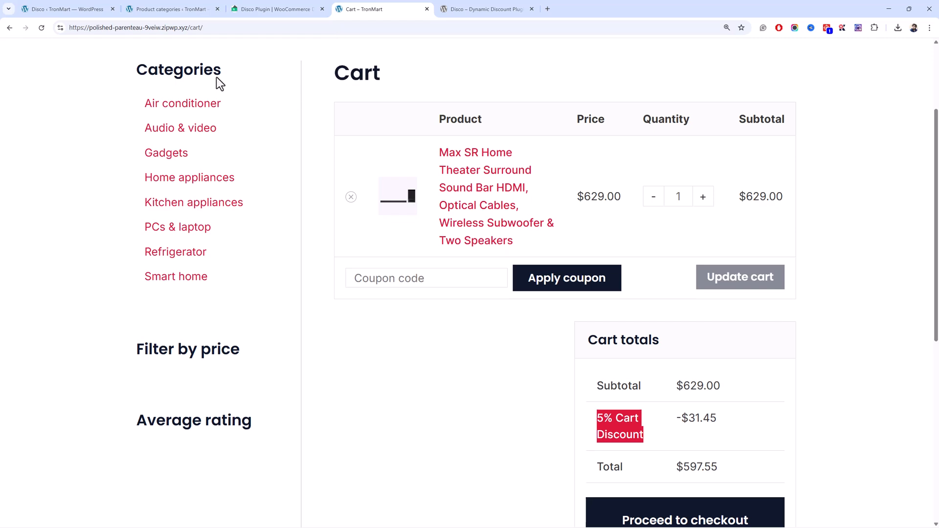
click(181, 107)
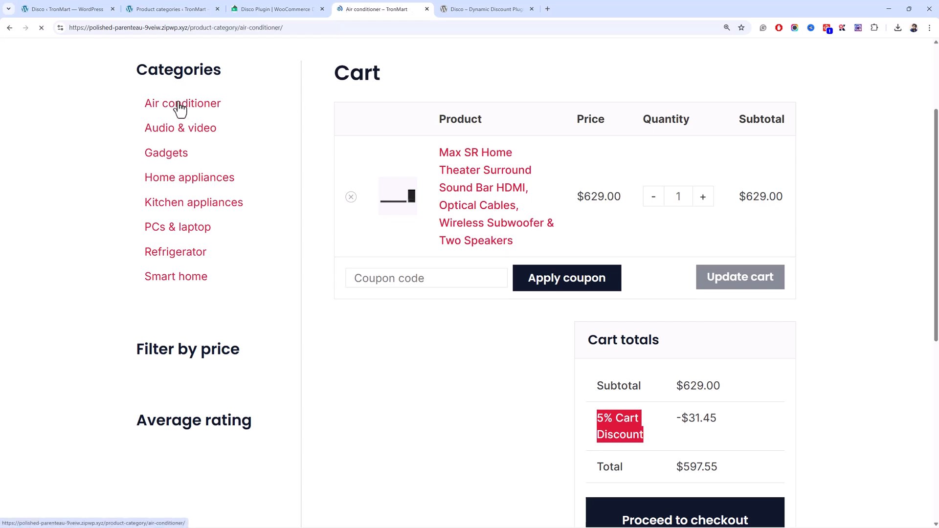
scroll(411, 244, down, 3)
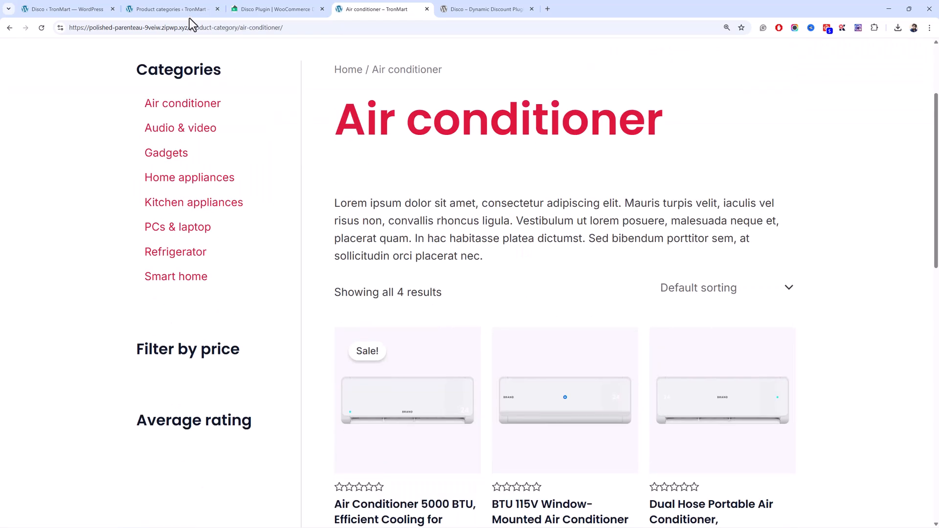
scroll(382, 387, down, 3)
click(508, 428)
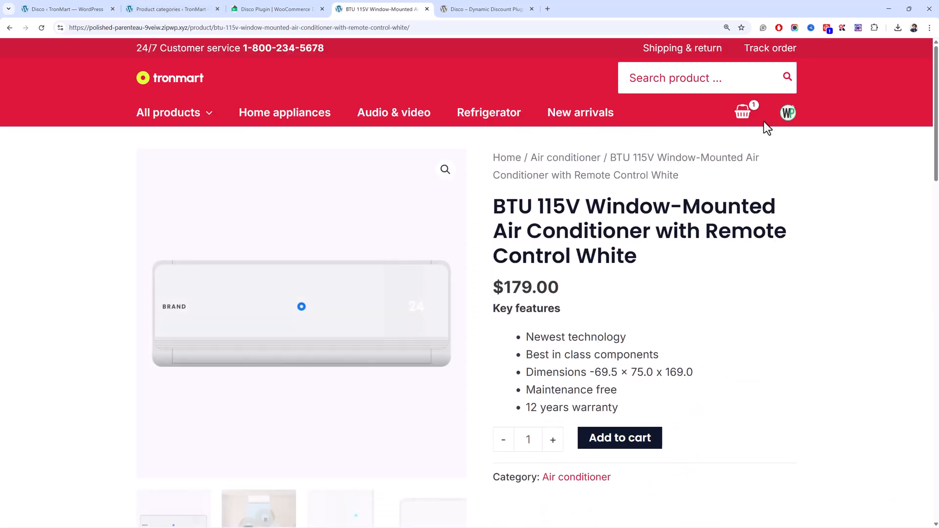
Open the full cart page and compare the paid sound bar line with the one added by the BOGO campaign.
click(751, 120)
click(802, 467)
scroll(443, 242, down, 5)
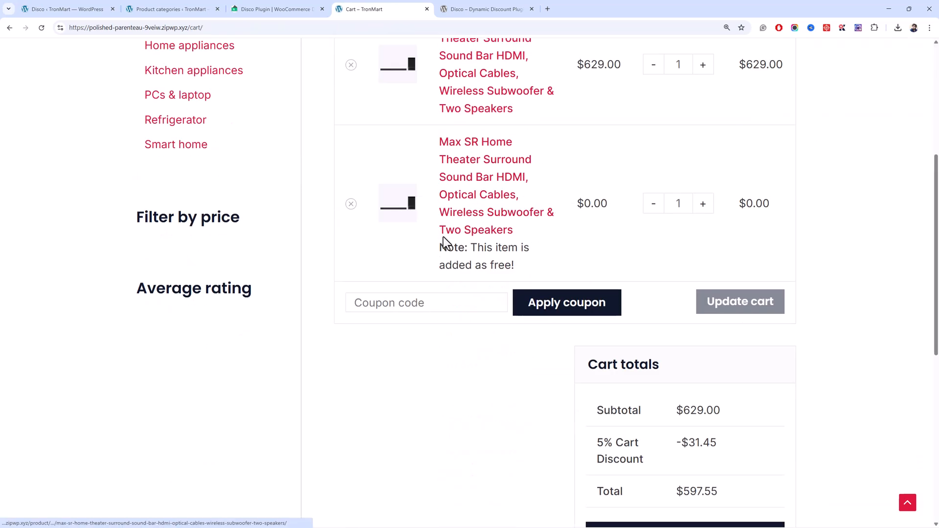
scroll(519, 247, up, 3)
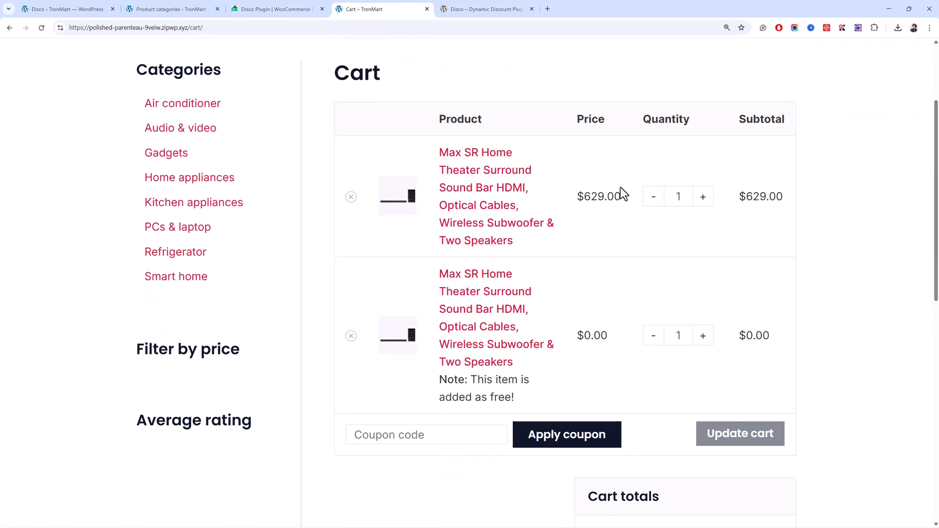
click(598, 298)
scroll(609, 331, down, 5)
scroll(607, 337, up, 3)
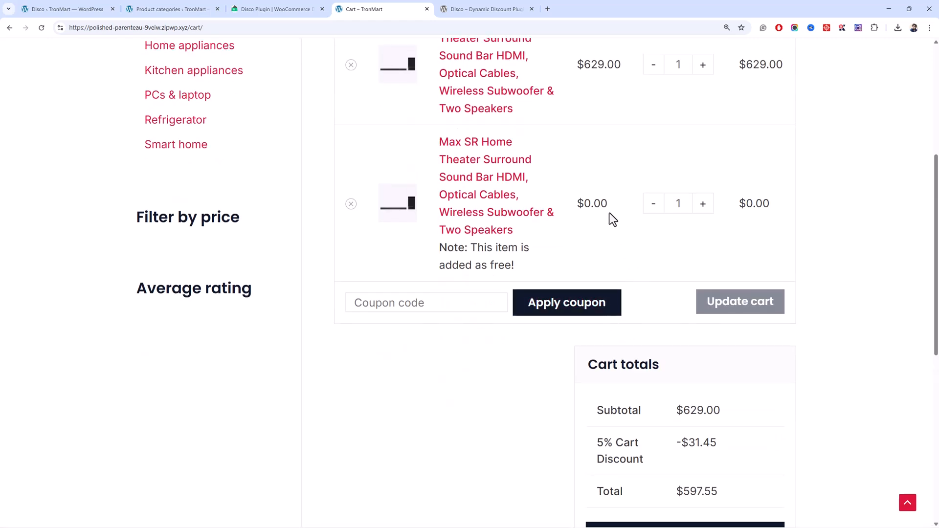
Check the free sound bar's price and note, and the cart totals with the 5% cart discount.
double_click(601, 204)
scroll(514, 380, down, 9)
scroll(513, 379, up, 13)
scroll(506, 374, down, 5)
click(507, 428)
scroll(509, 317, up, 3)
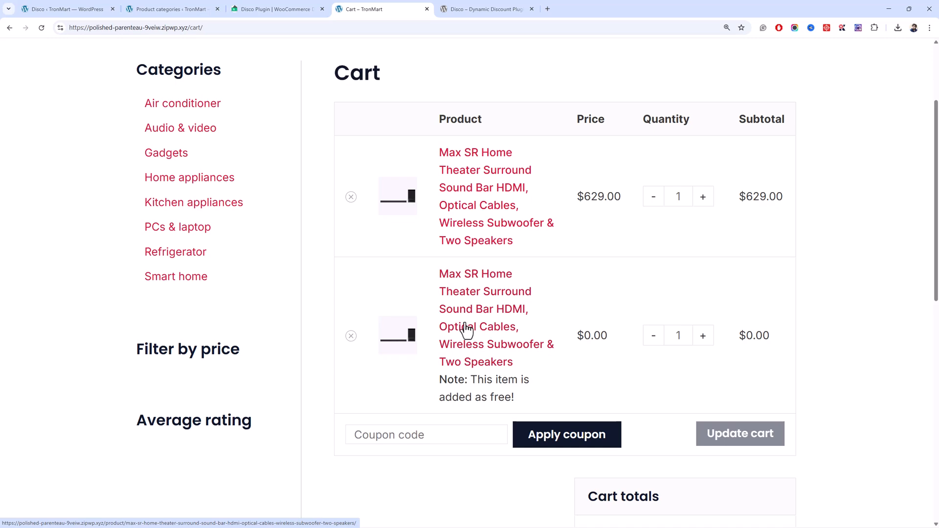
scroll(420, 391, down, 8)
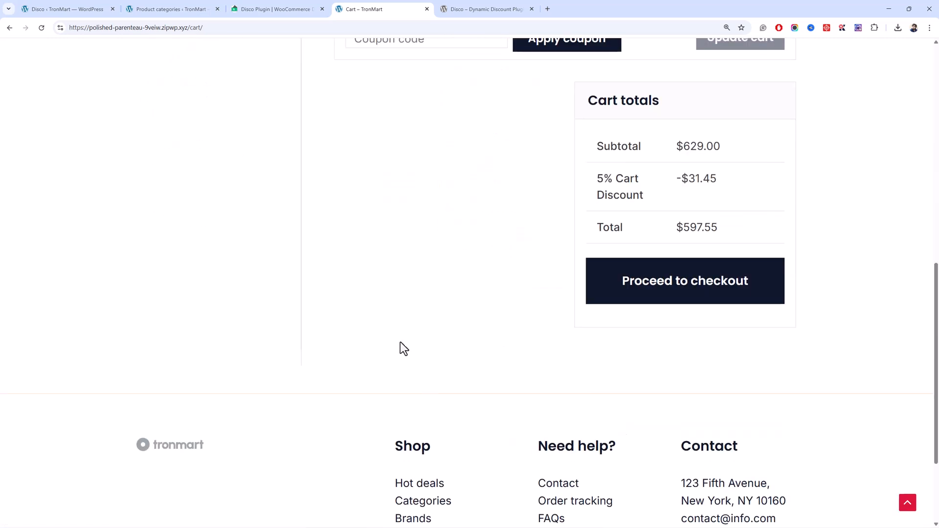
Open the pricing page on the Disco plugin website and show the lifetime plans.
click(98, 9)
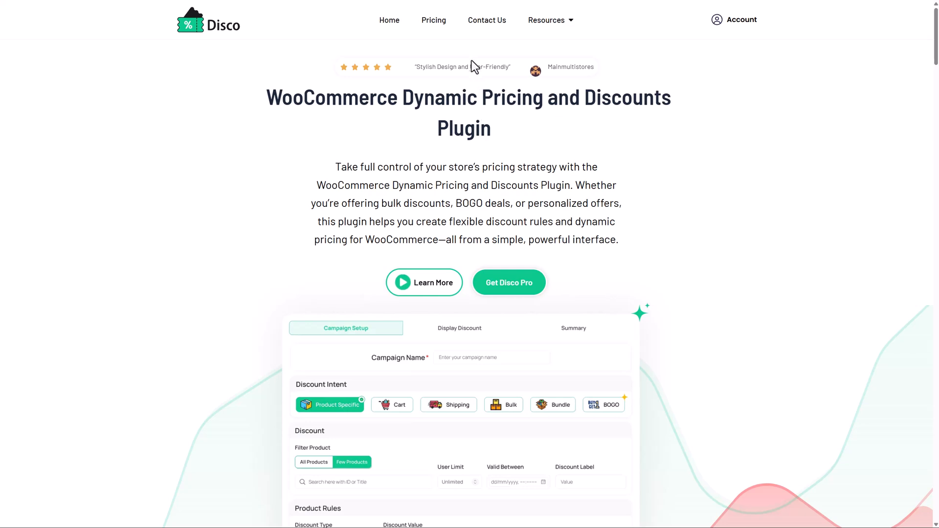
click(439, 23)
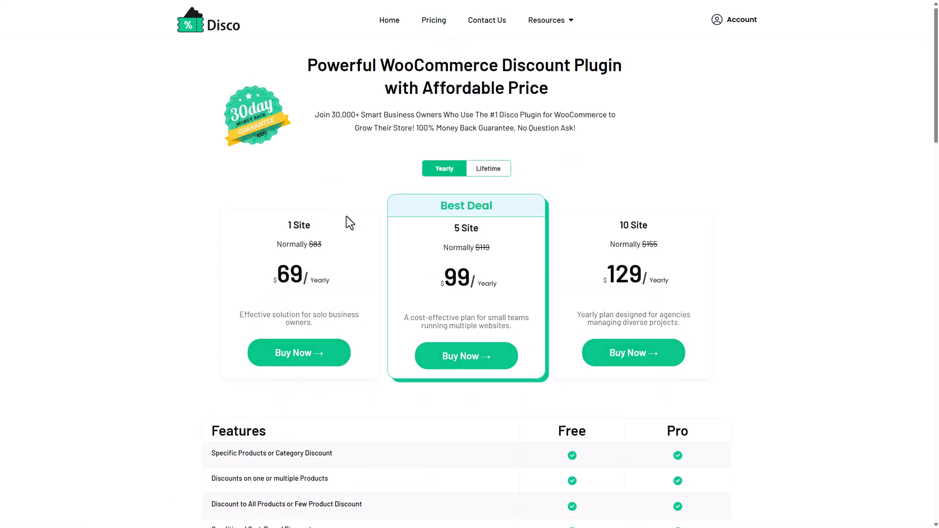
click(504, 170)
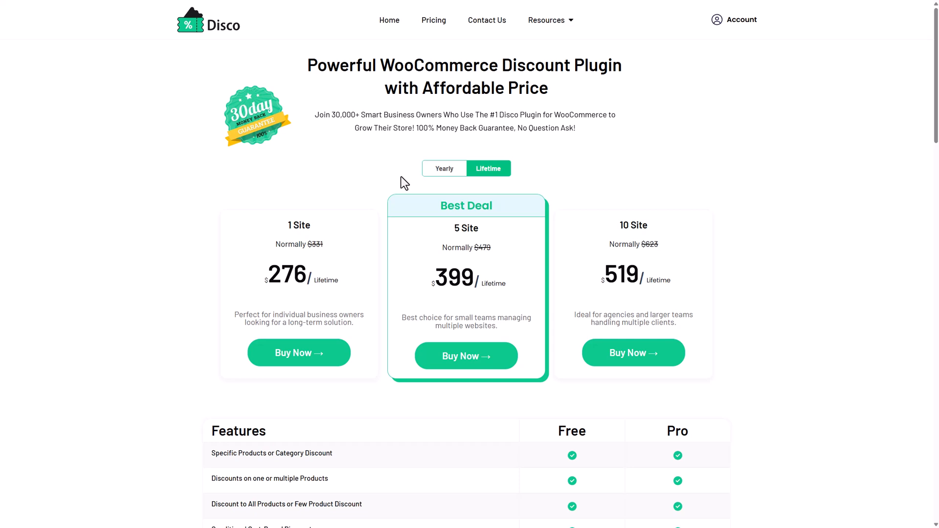
Switch to yearly pricing and enter the coupon code wpacademy at the Disco Pro 1 Site yearly checkout.
click(435, 177)
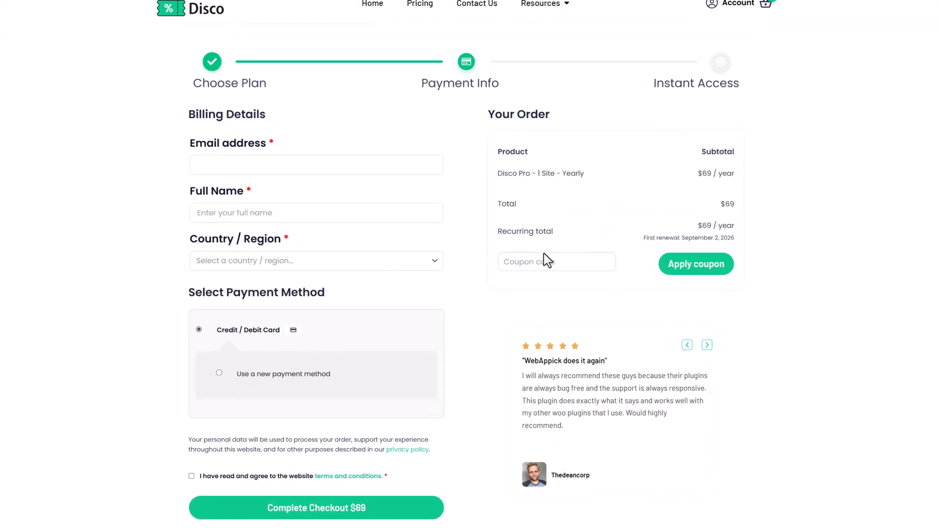
click(539, 260)
text(wpacademy)
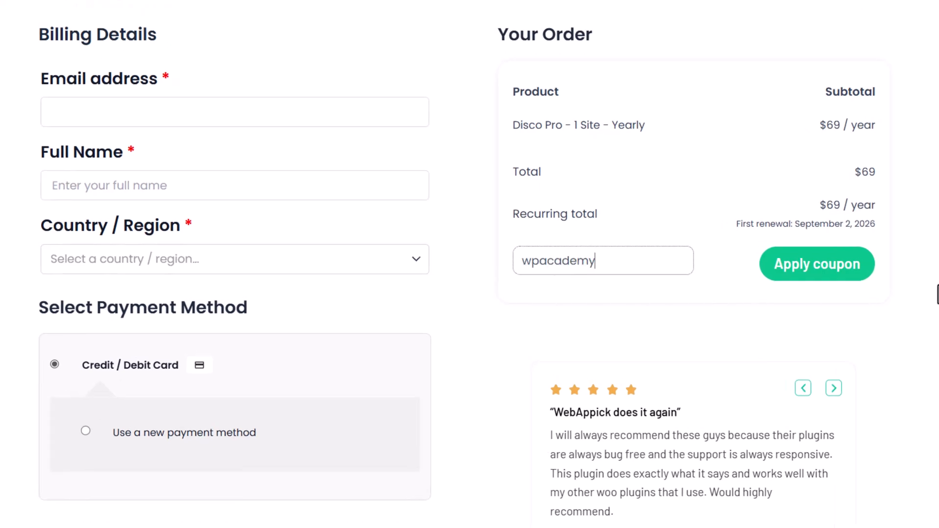